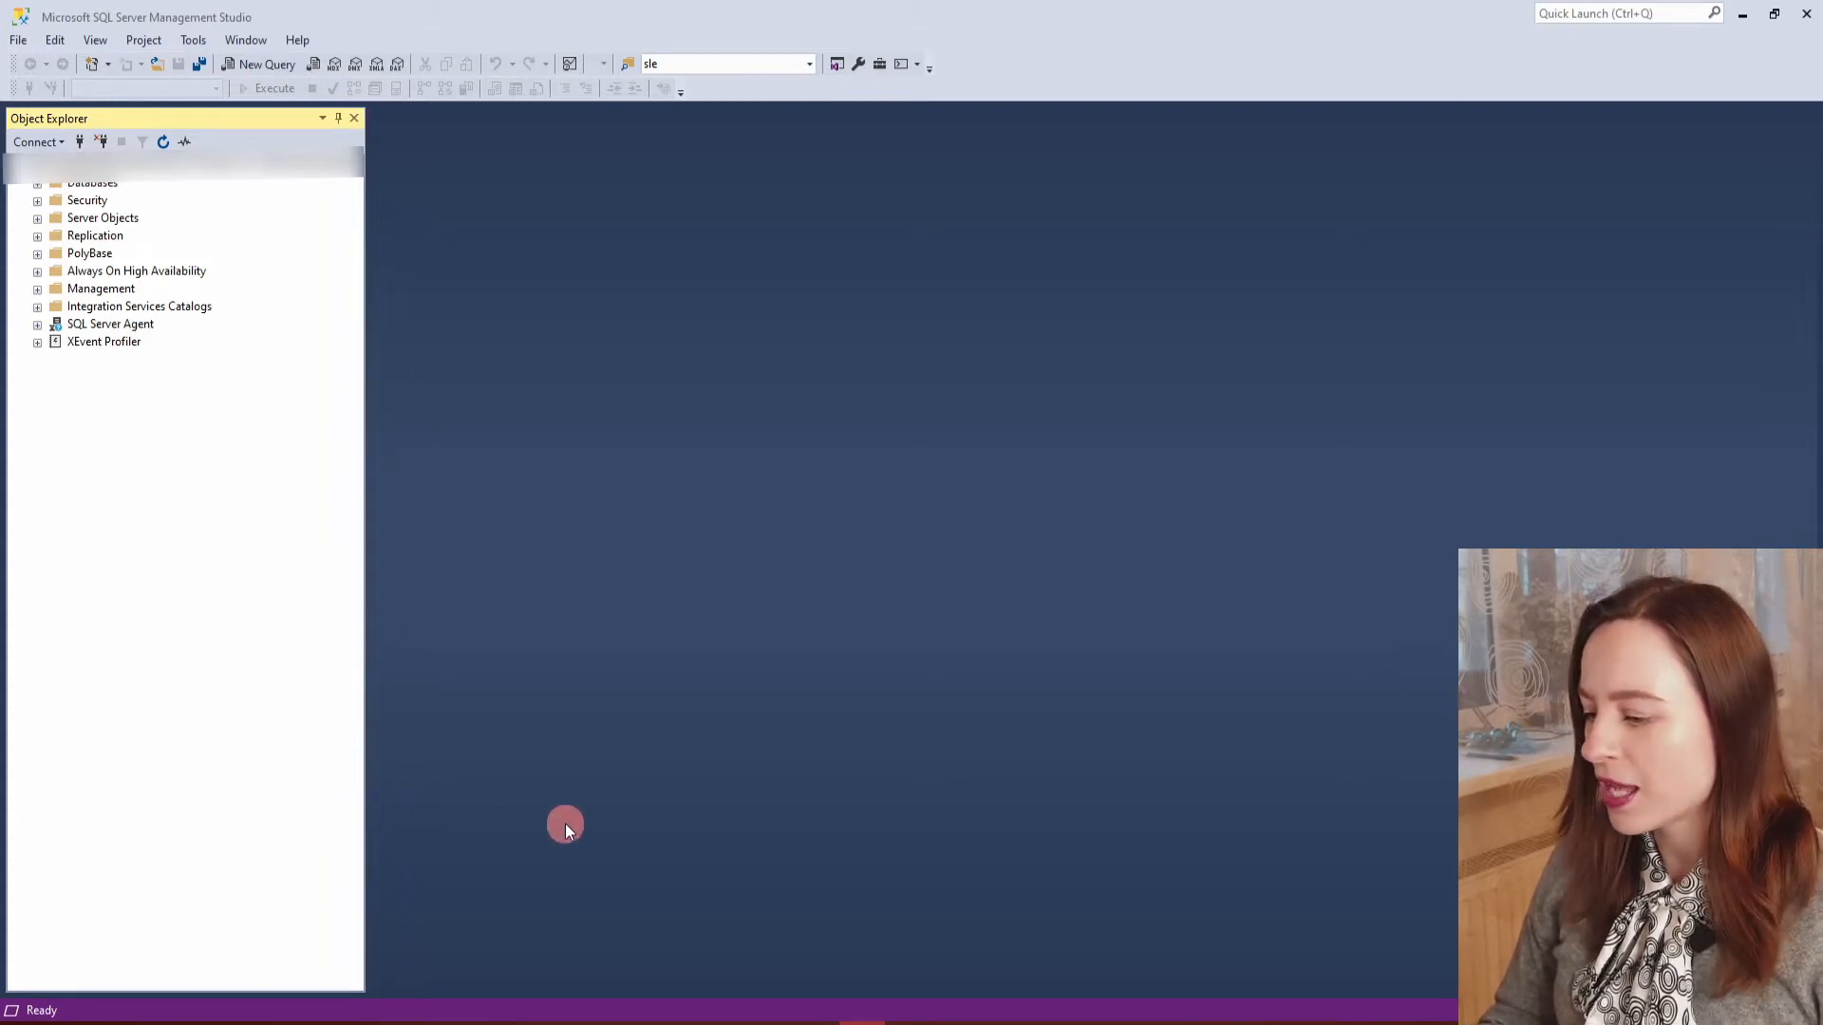
Open CA Sales.csv from the International data folder in Excel and maximize its window.
click(211, 1023)
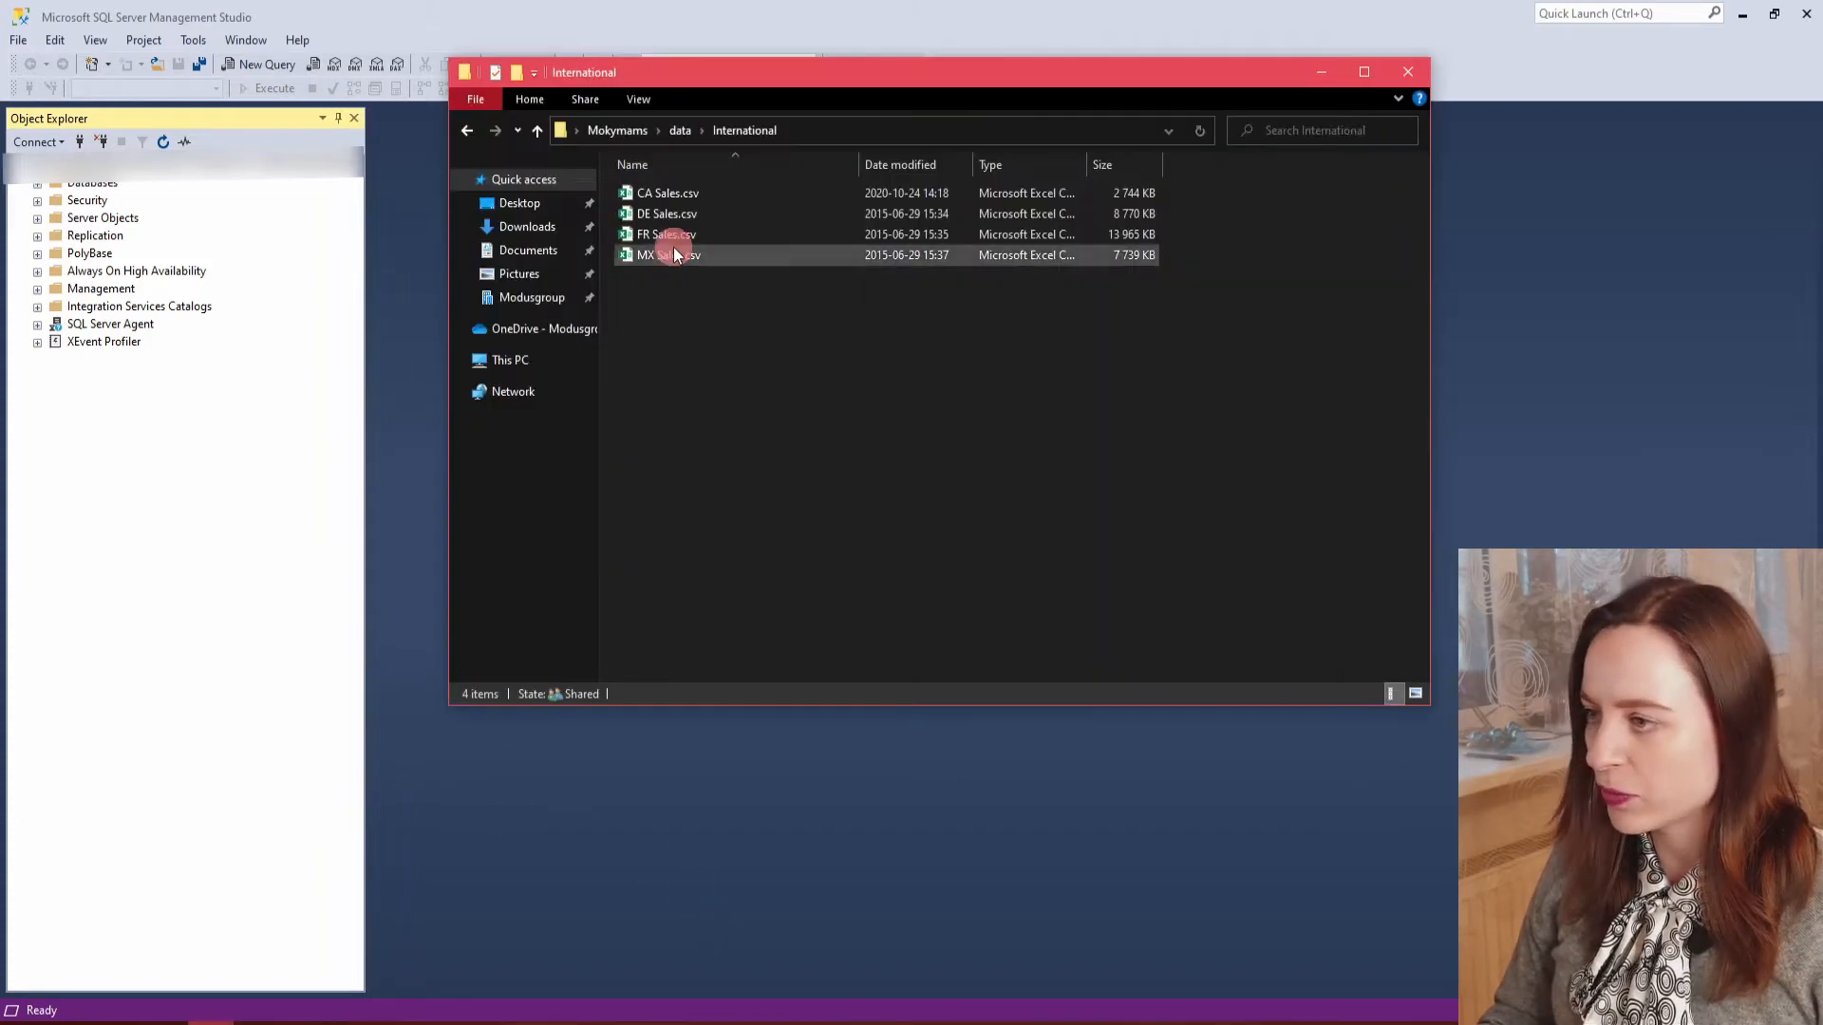
click(646, 193)
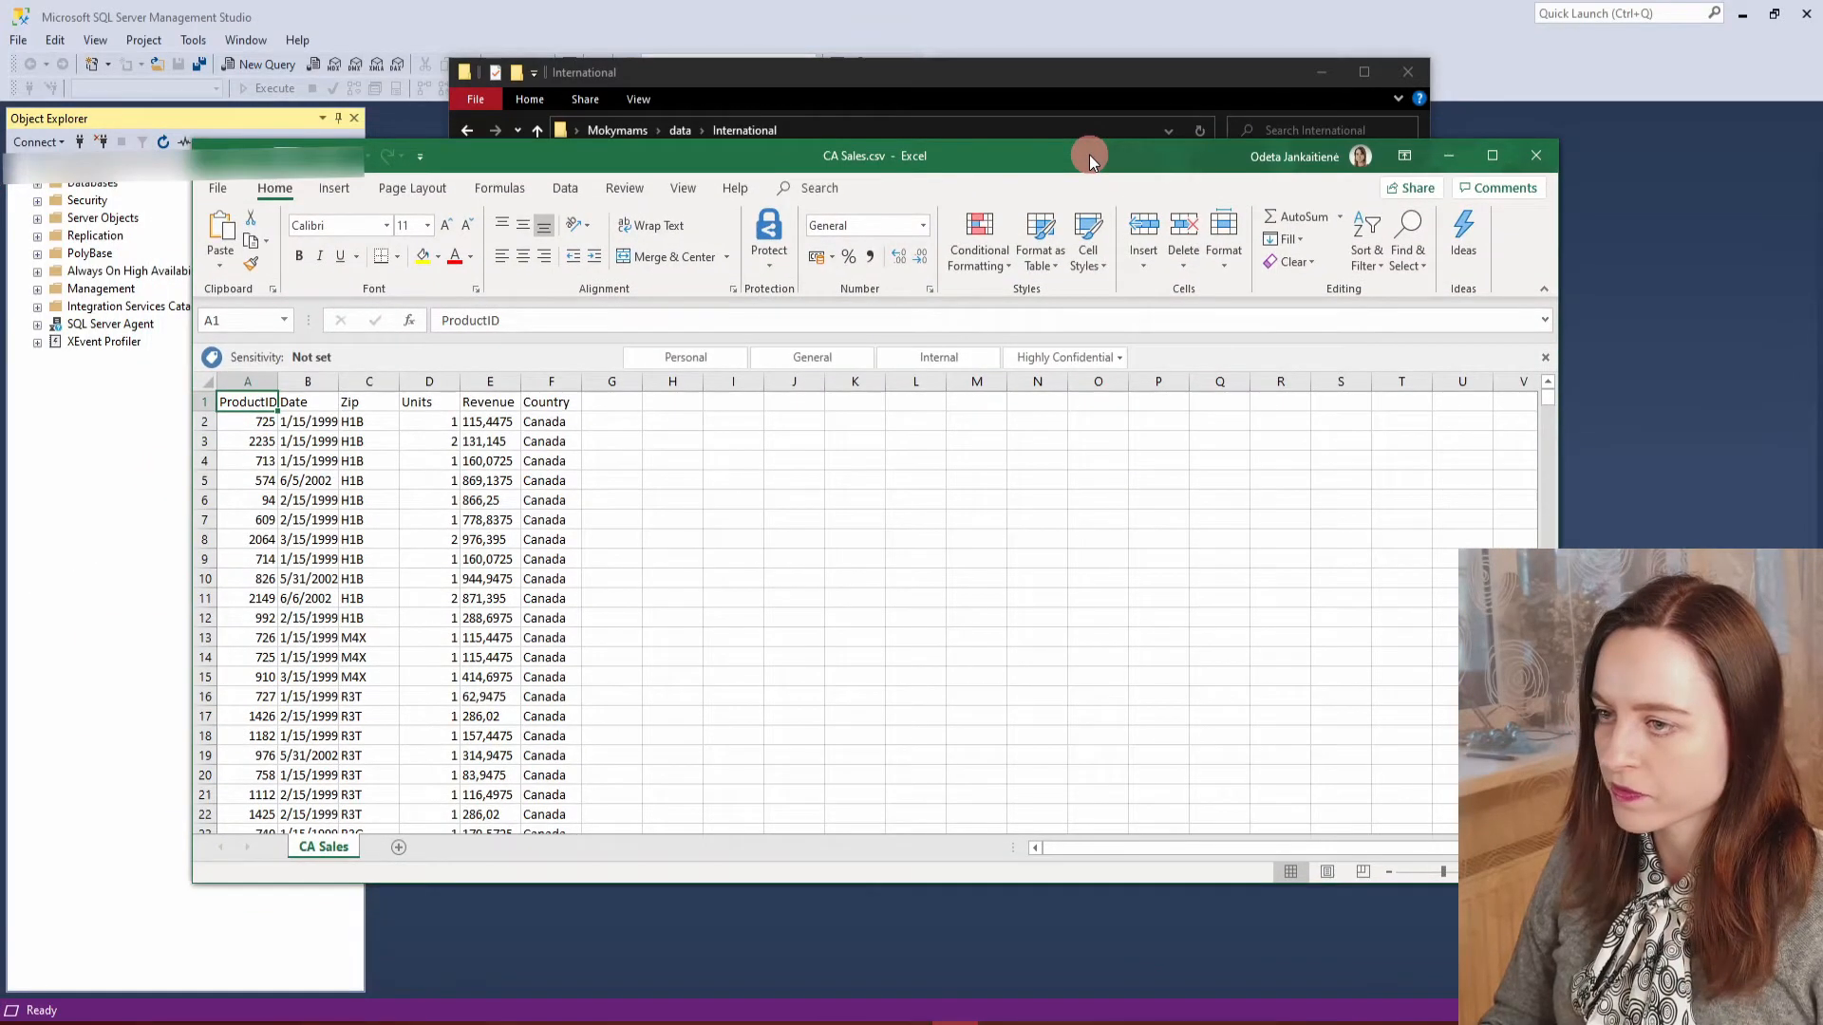
double_click(1090, 156)
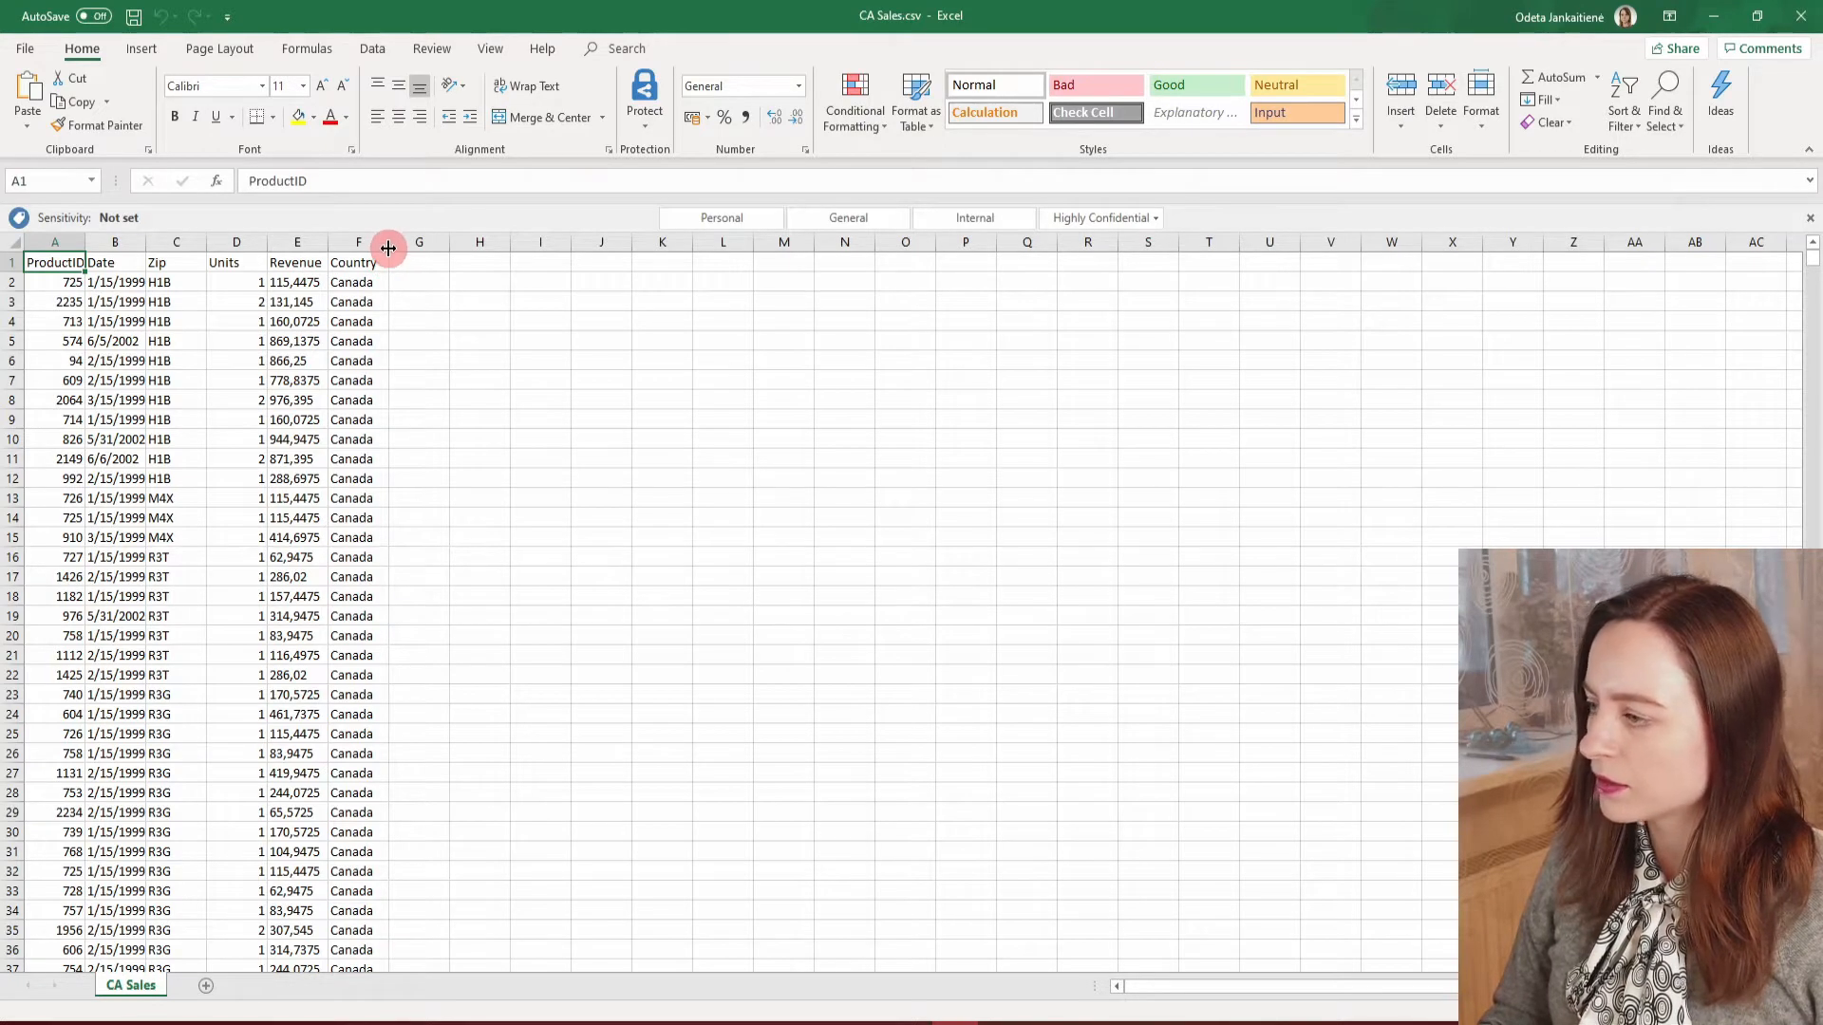
Examine the values in the Revenue column of CA Sales.csv, then return to SQL Server Management Studio.
click(305, 240)
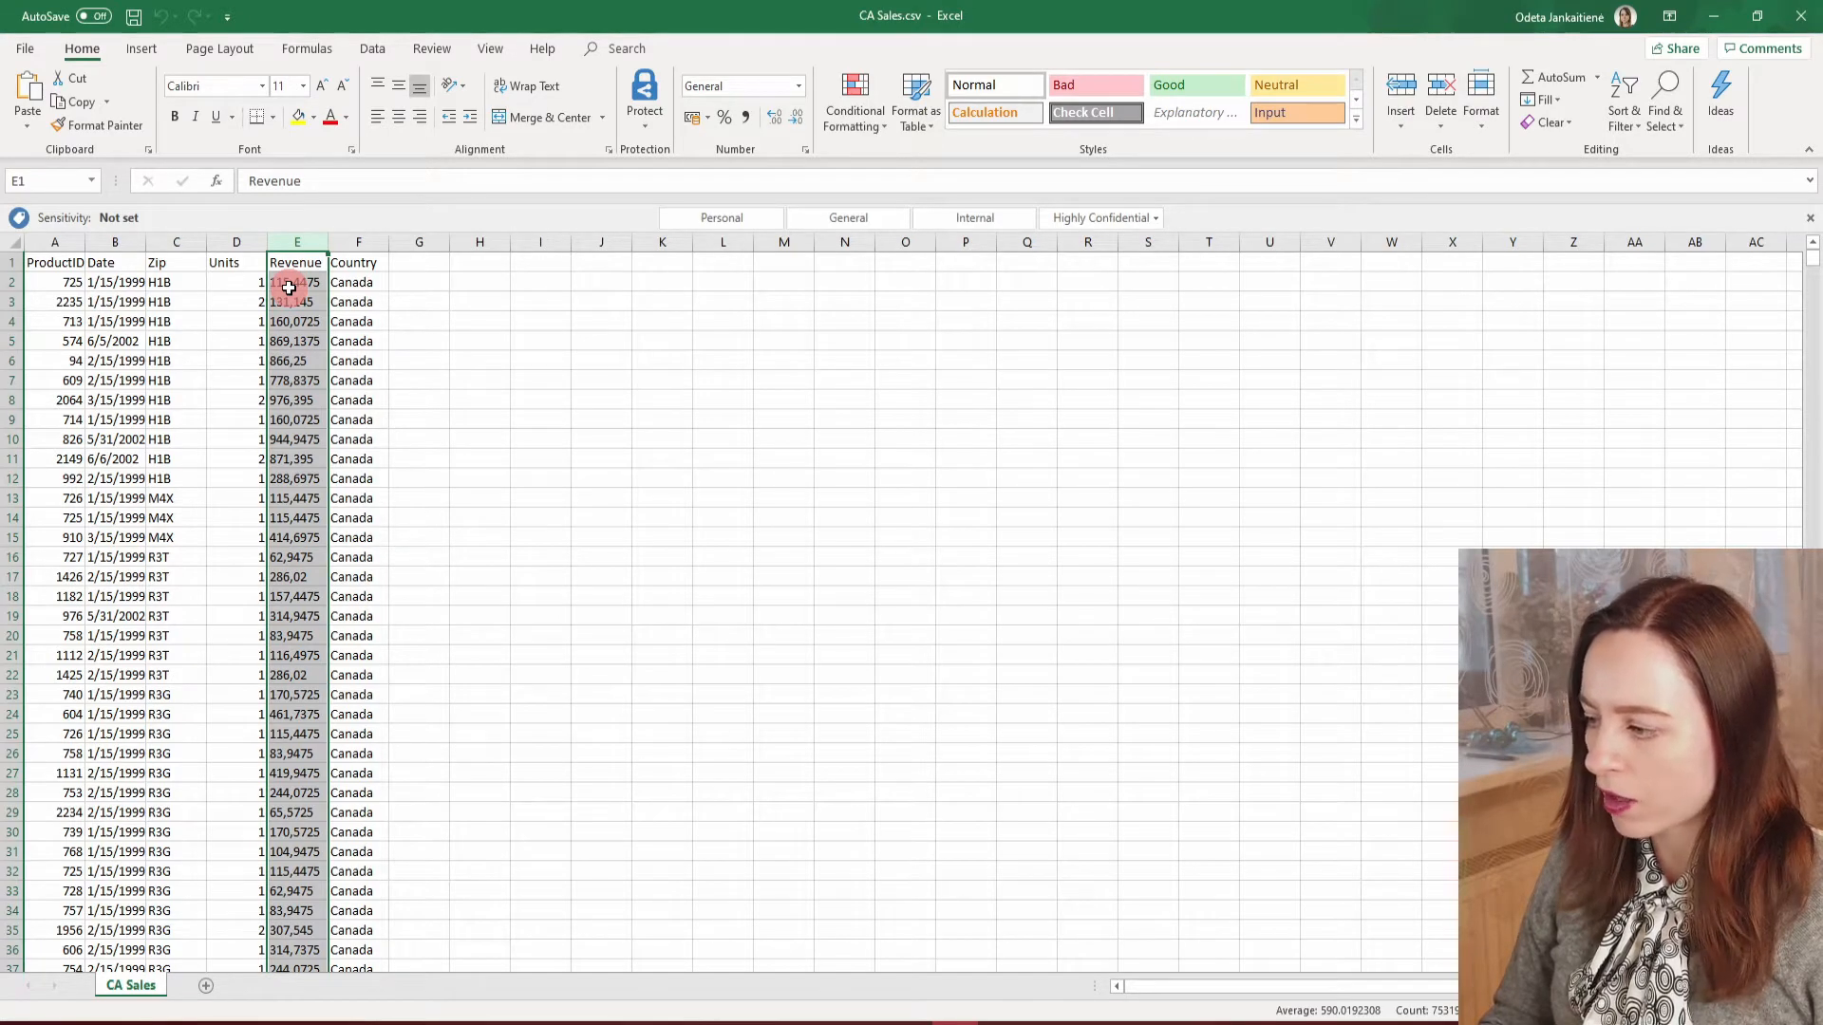
key(alt+a)
drag(292, 301, 318, 618)
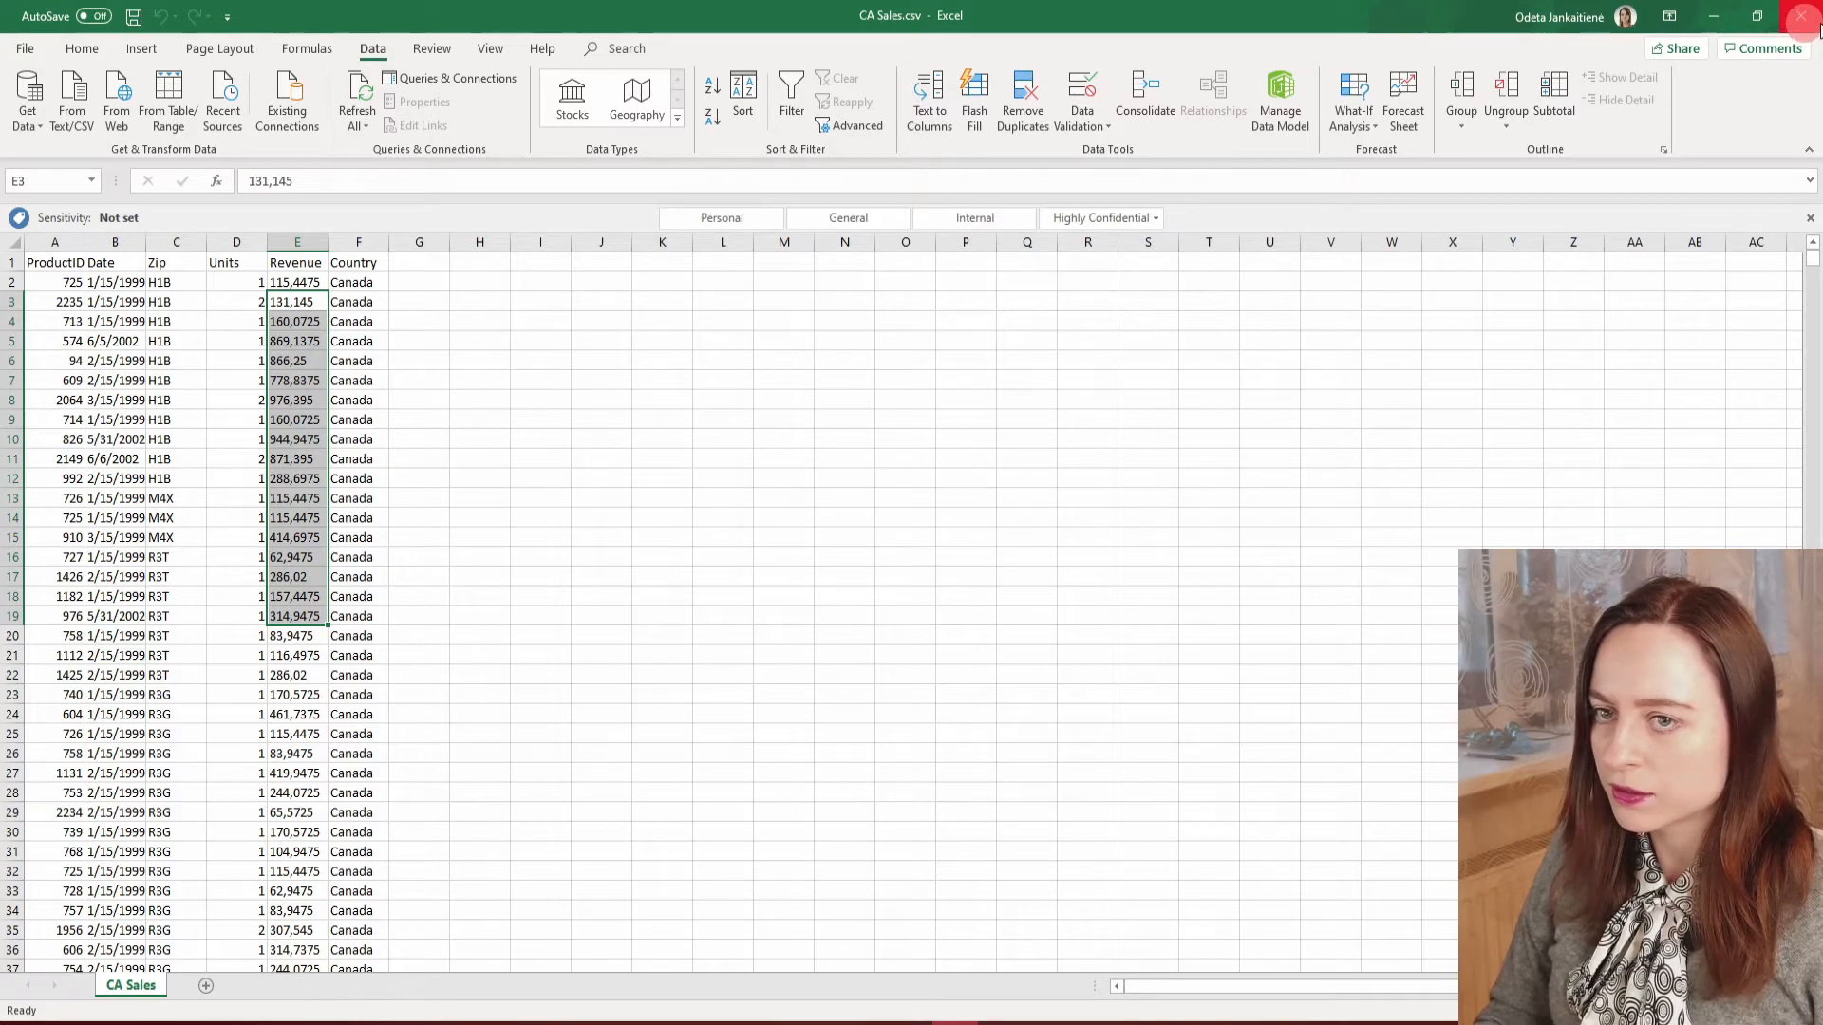
click(1715, 15)
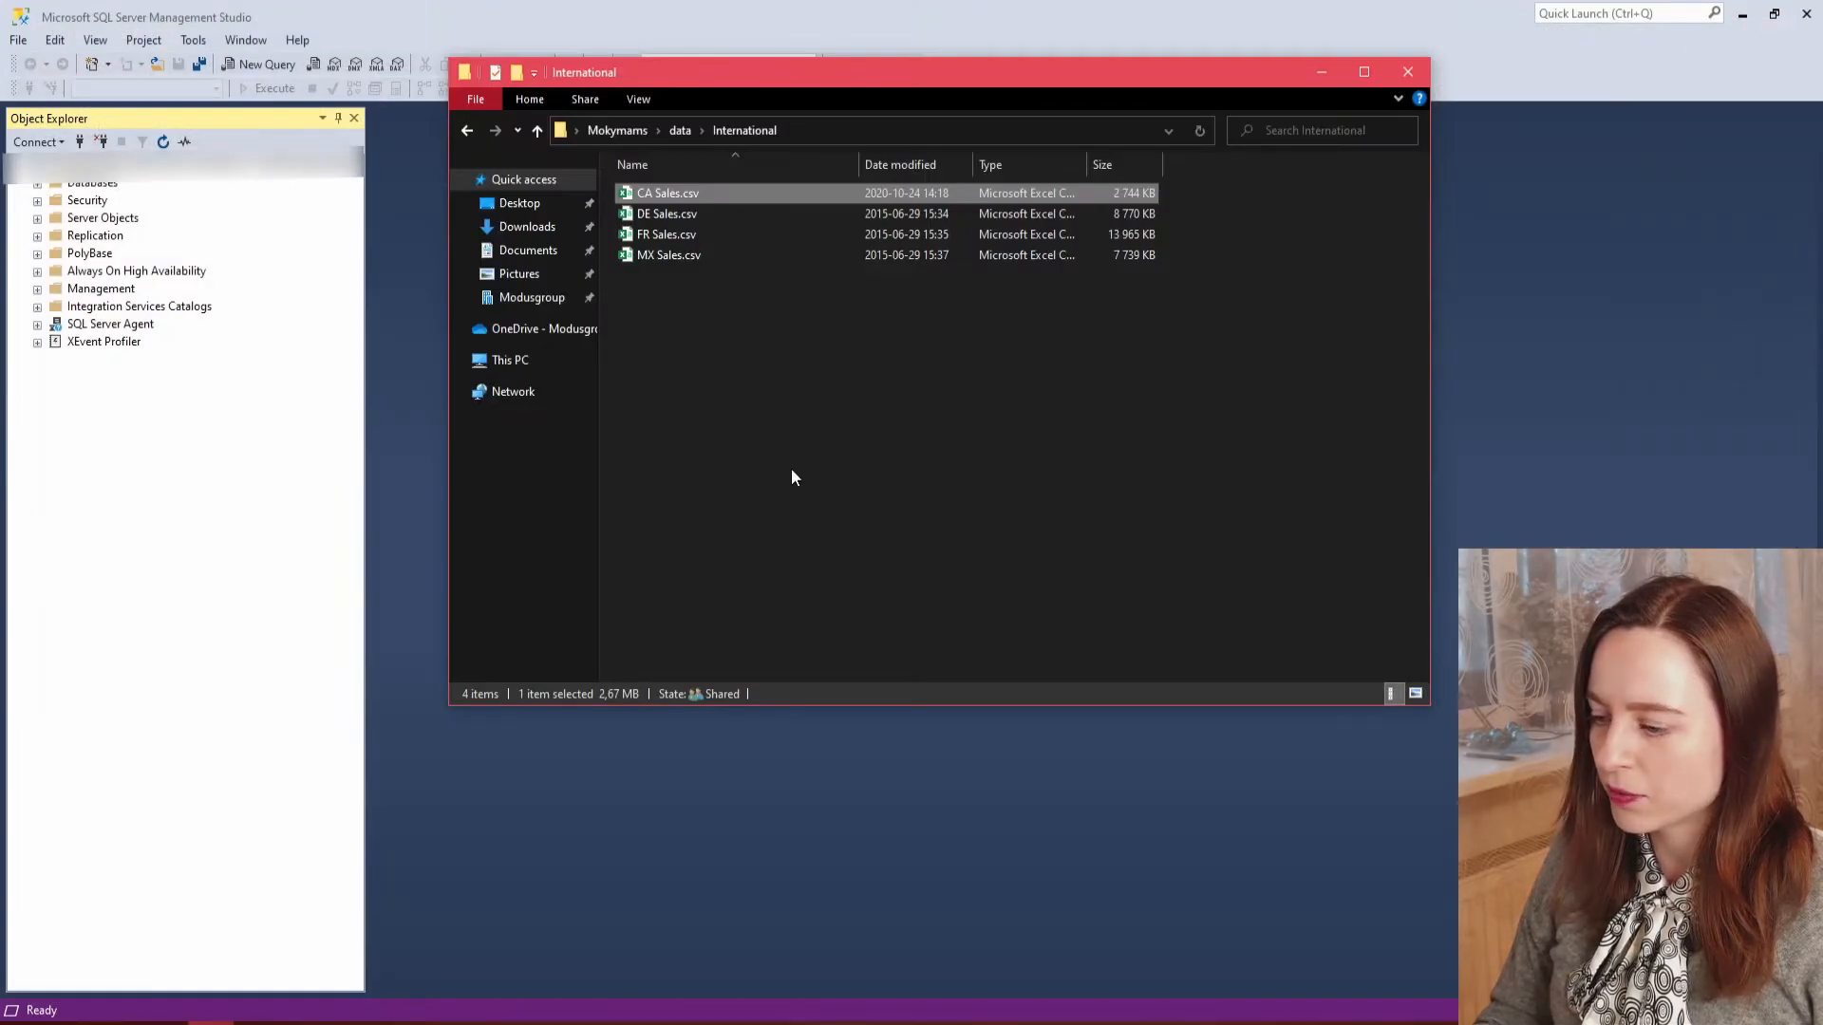
click(256, 445)
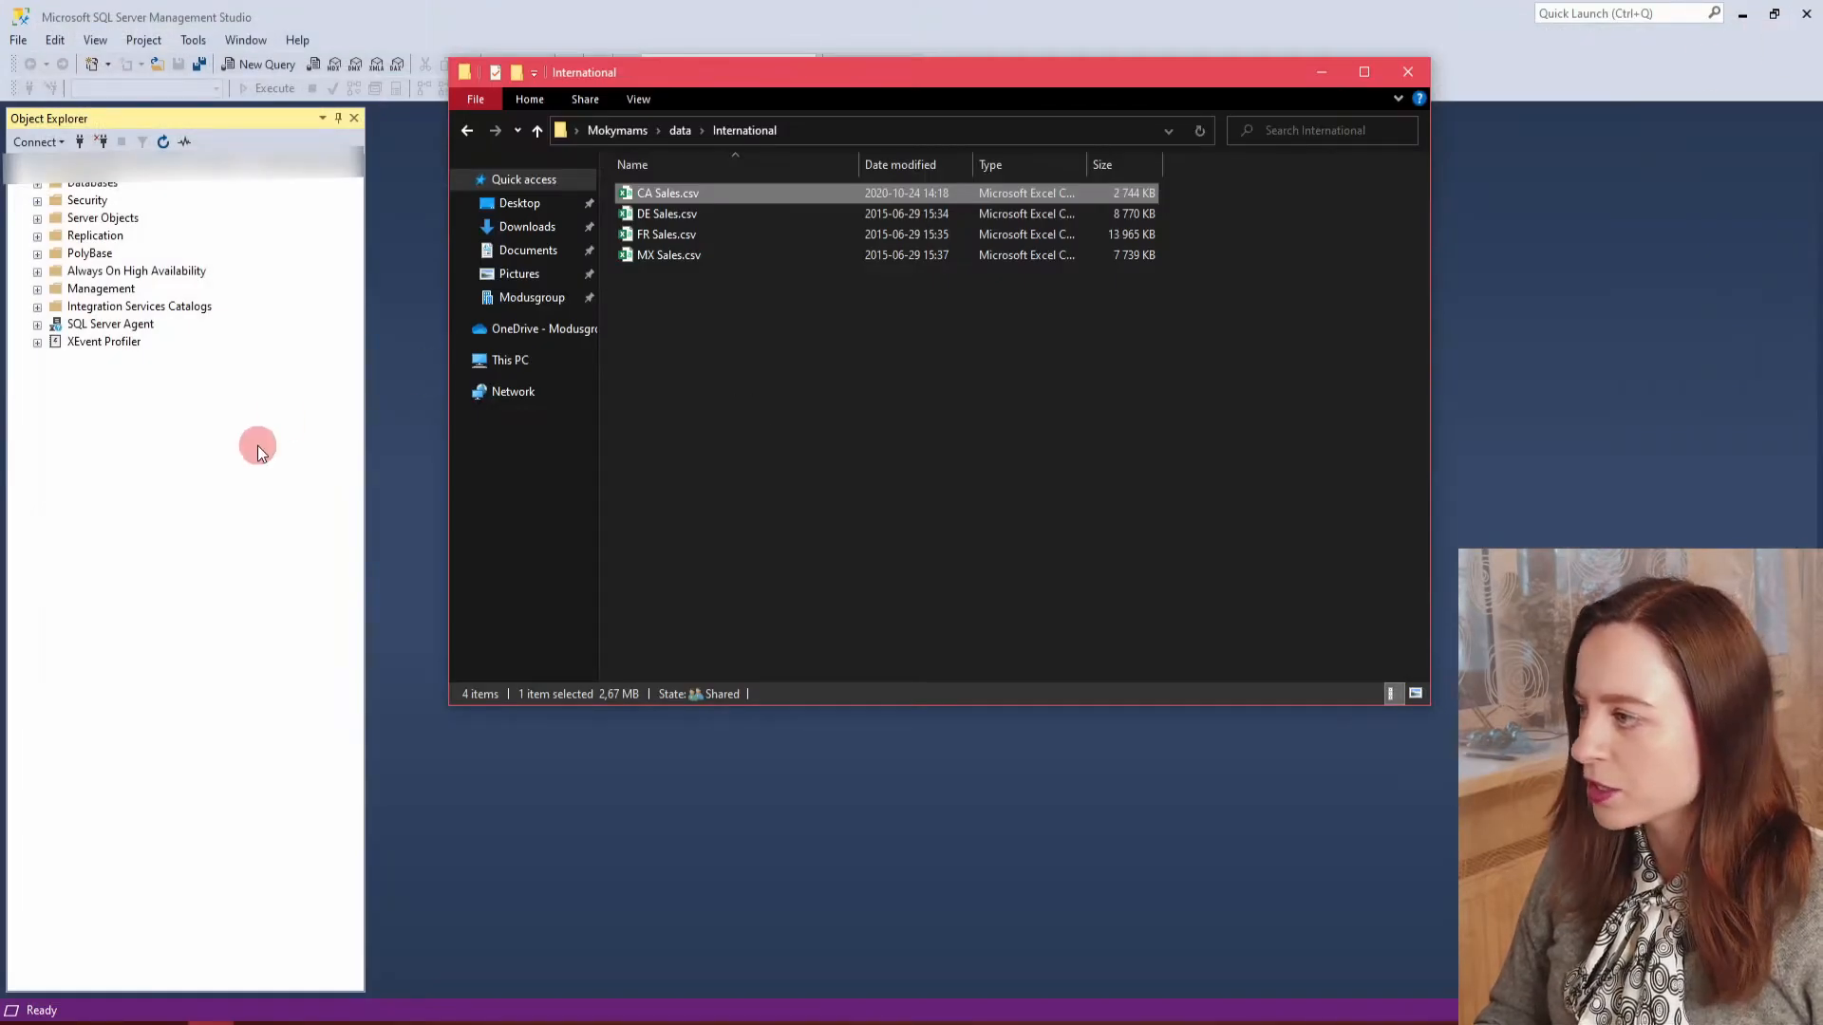
click(1333, 72)
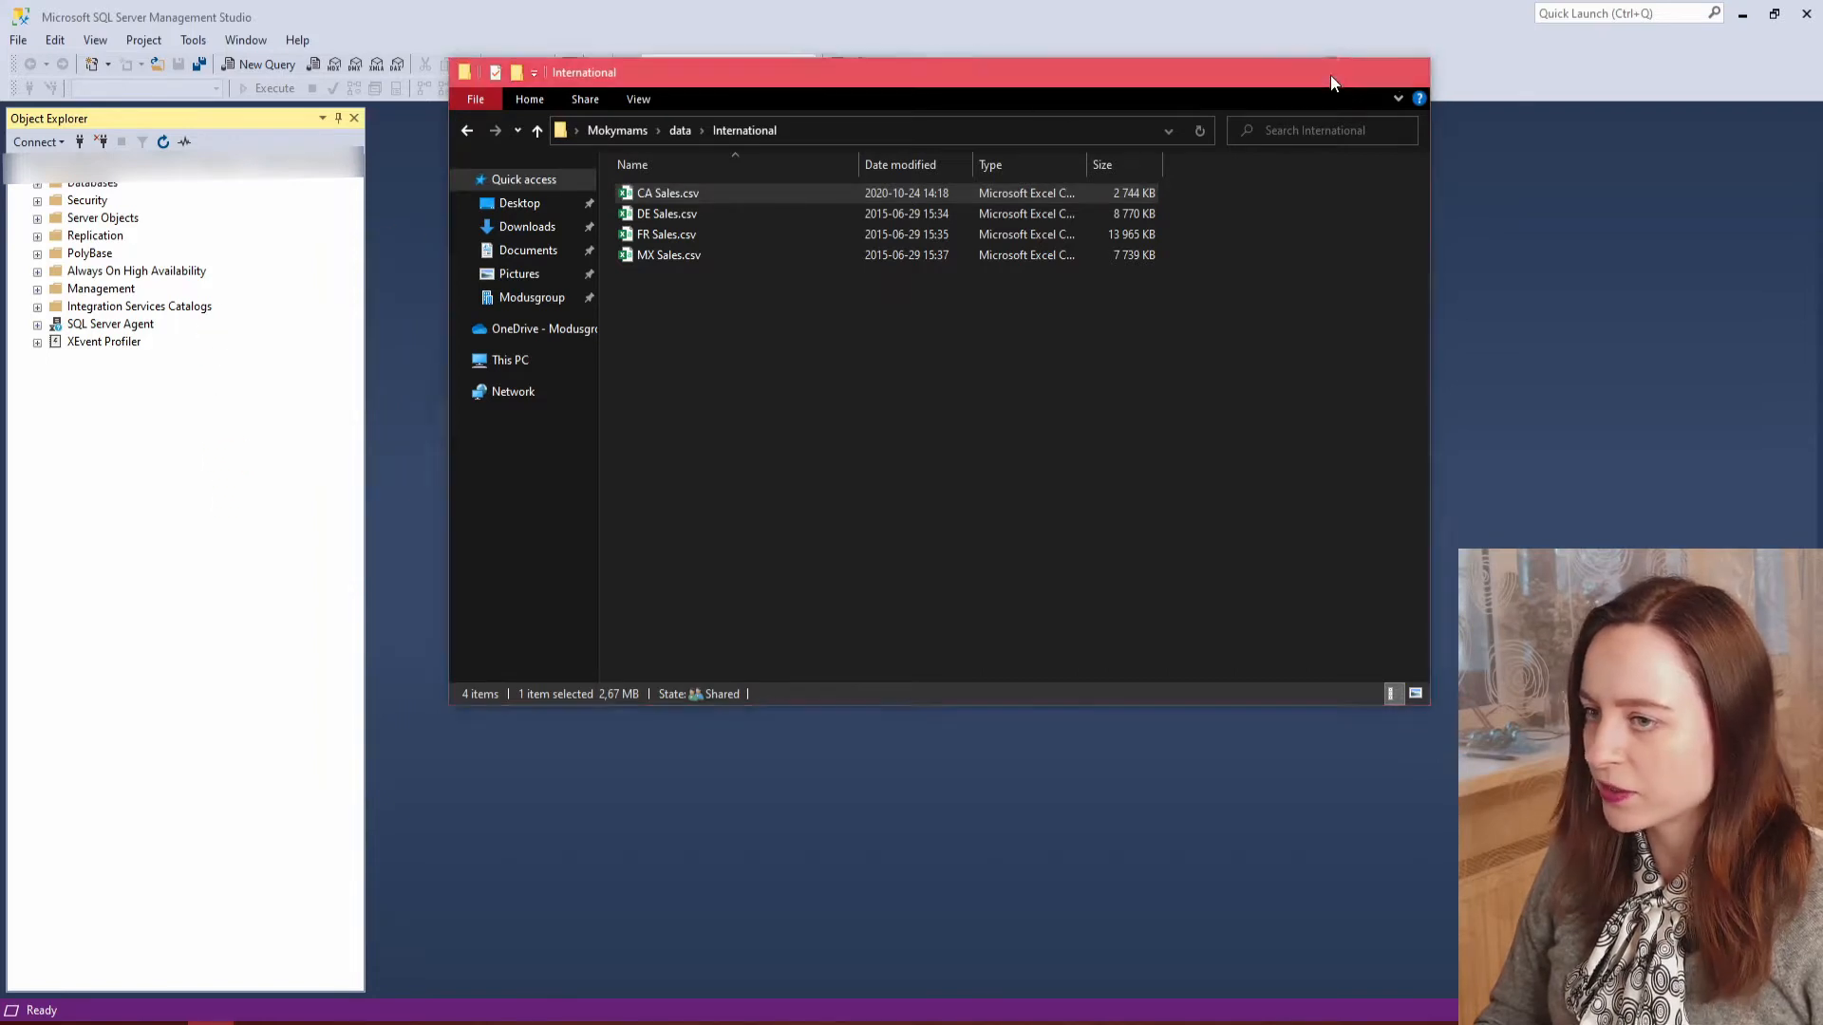
Create a new database named Test with the default owner and file settings.
right_click(105, 187)
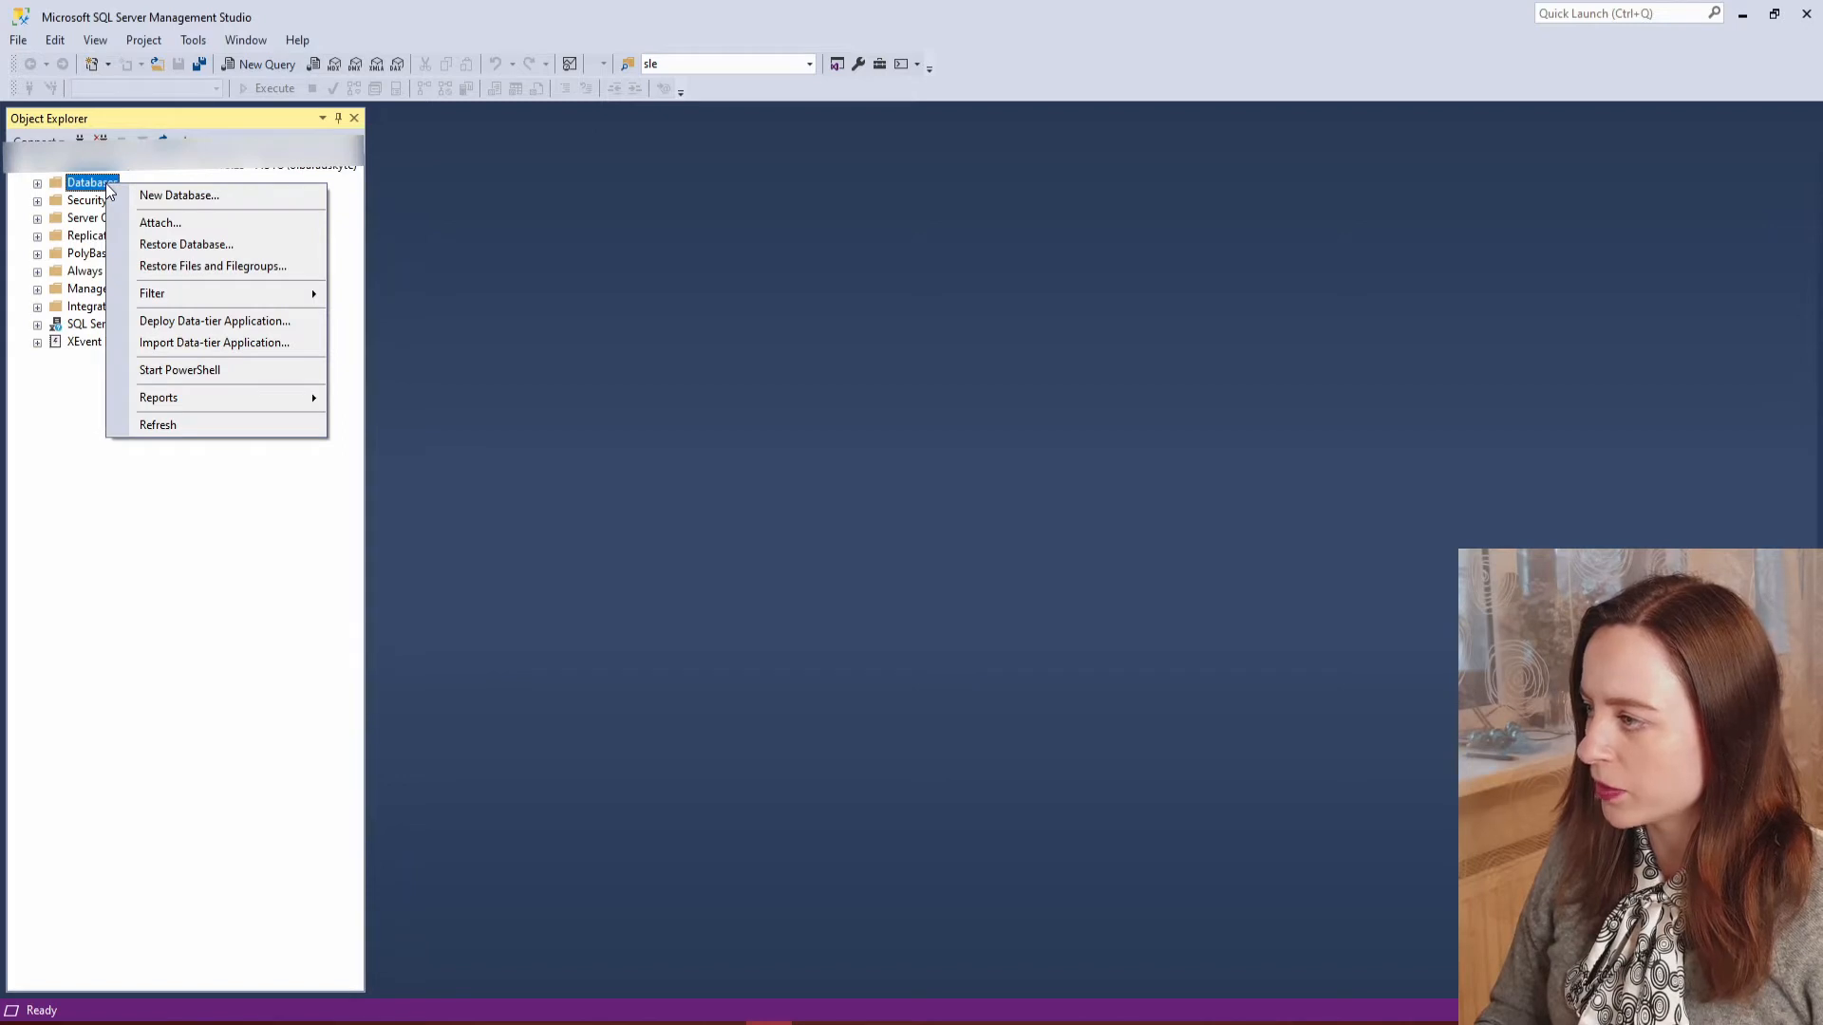
click(143, 197)
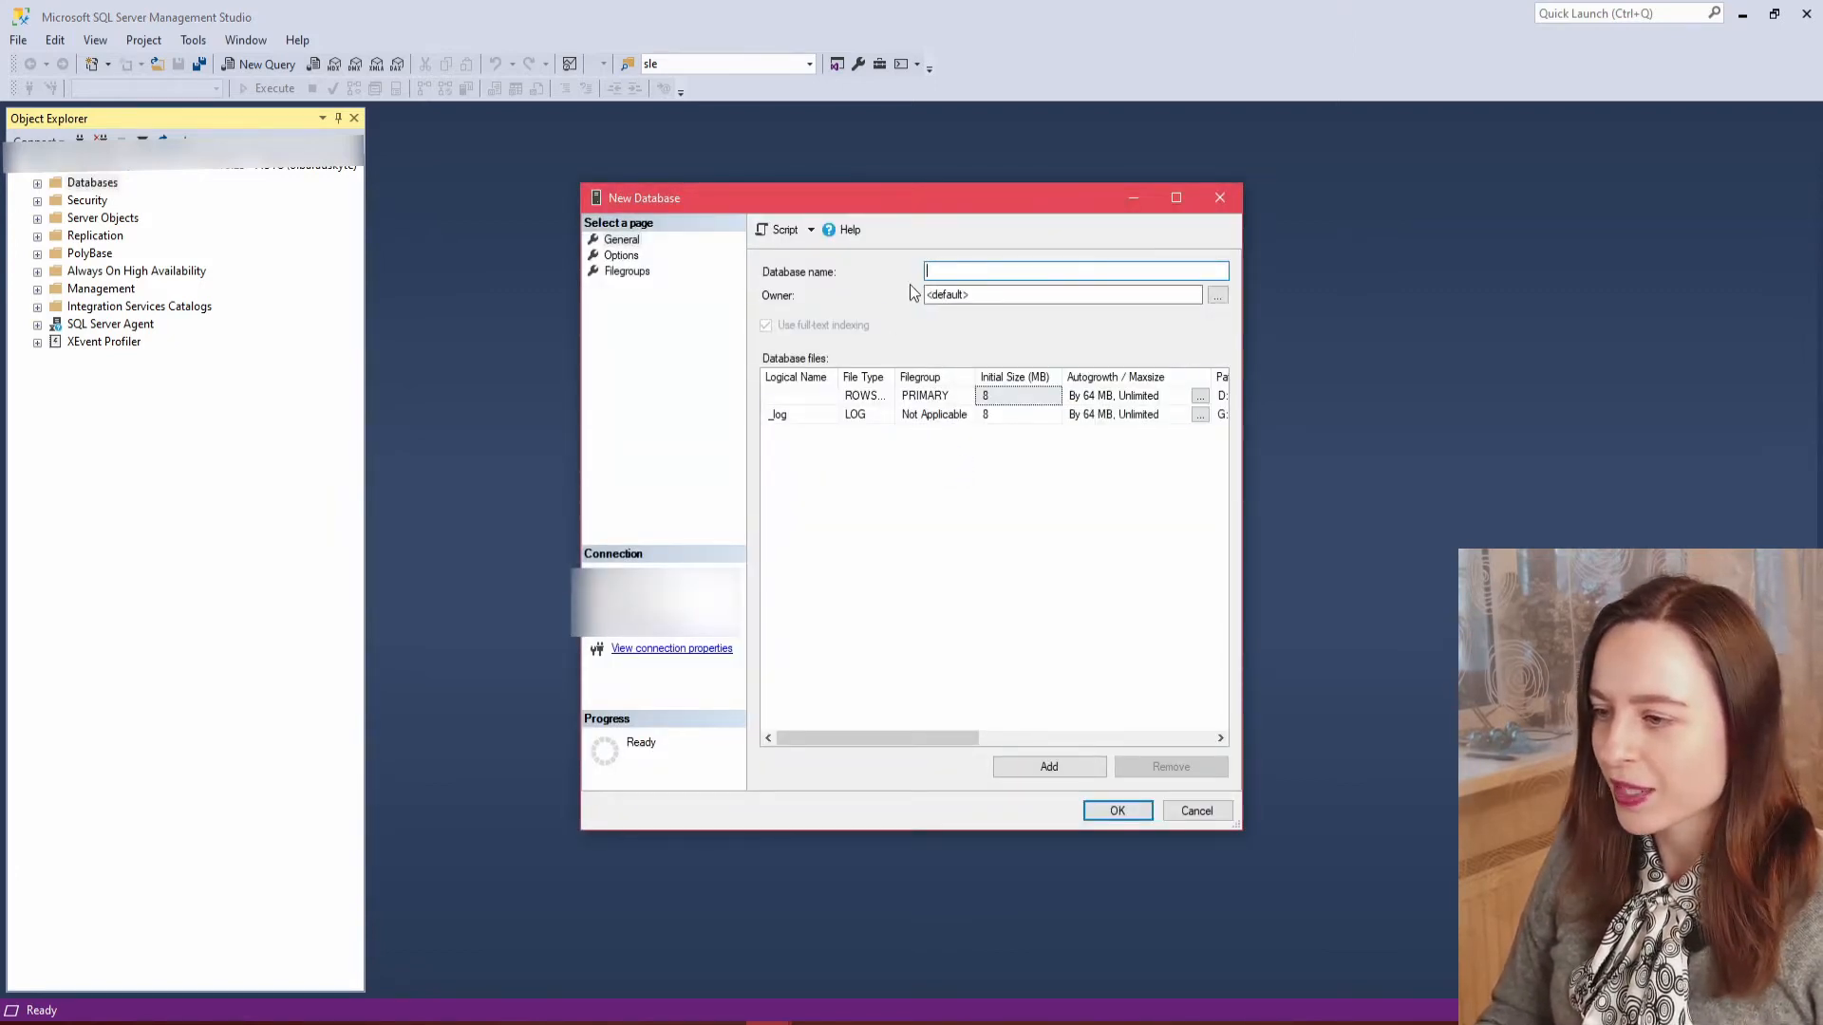
text(Tes)
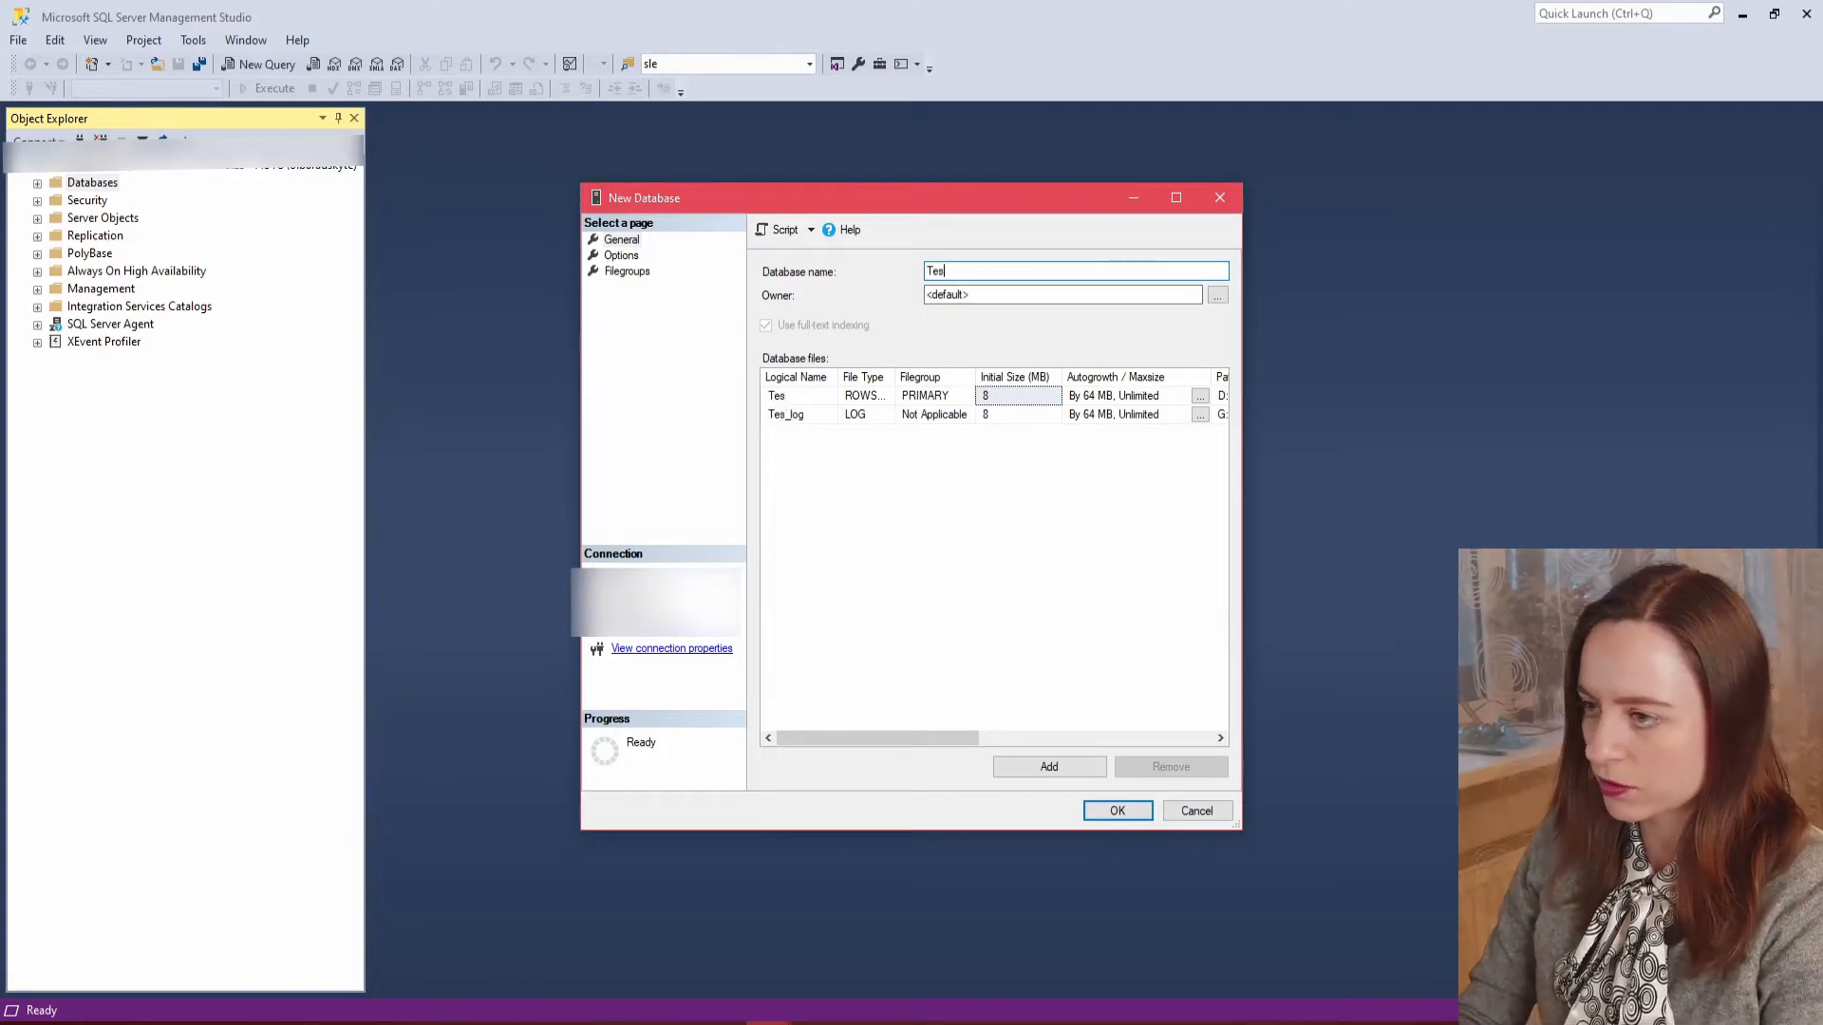
text(t)
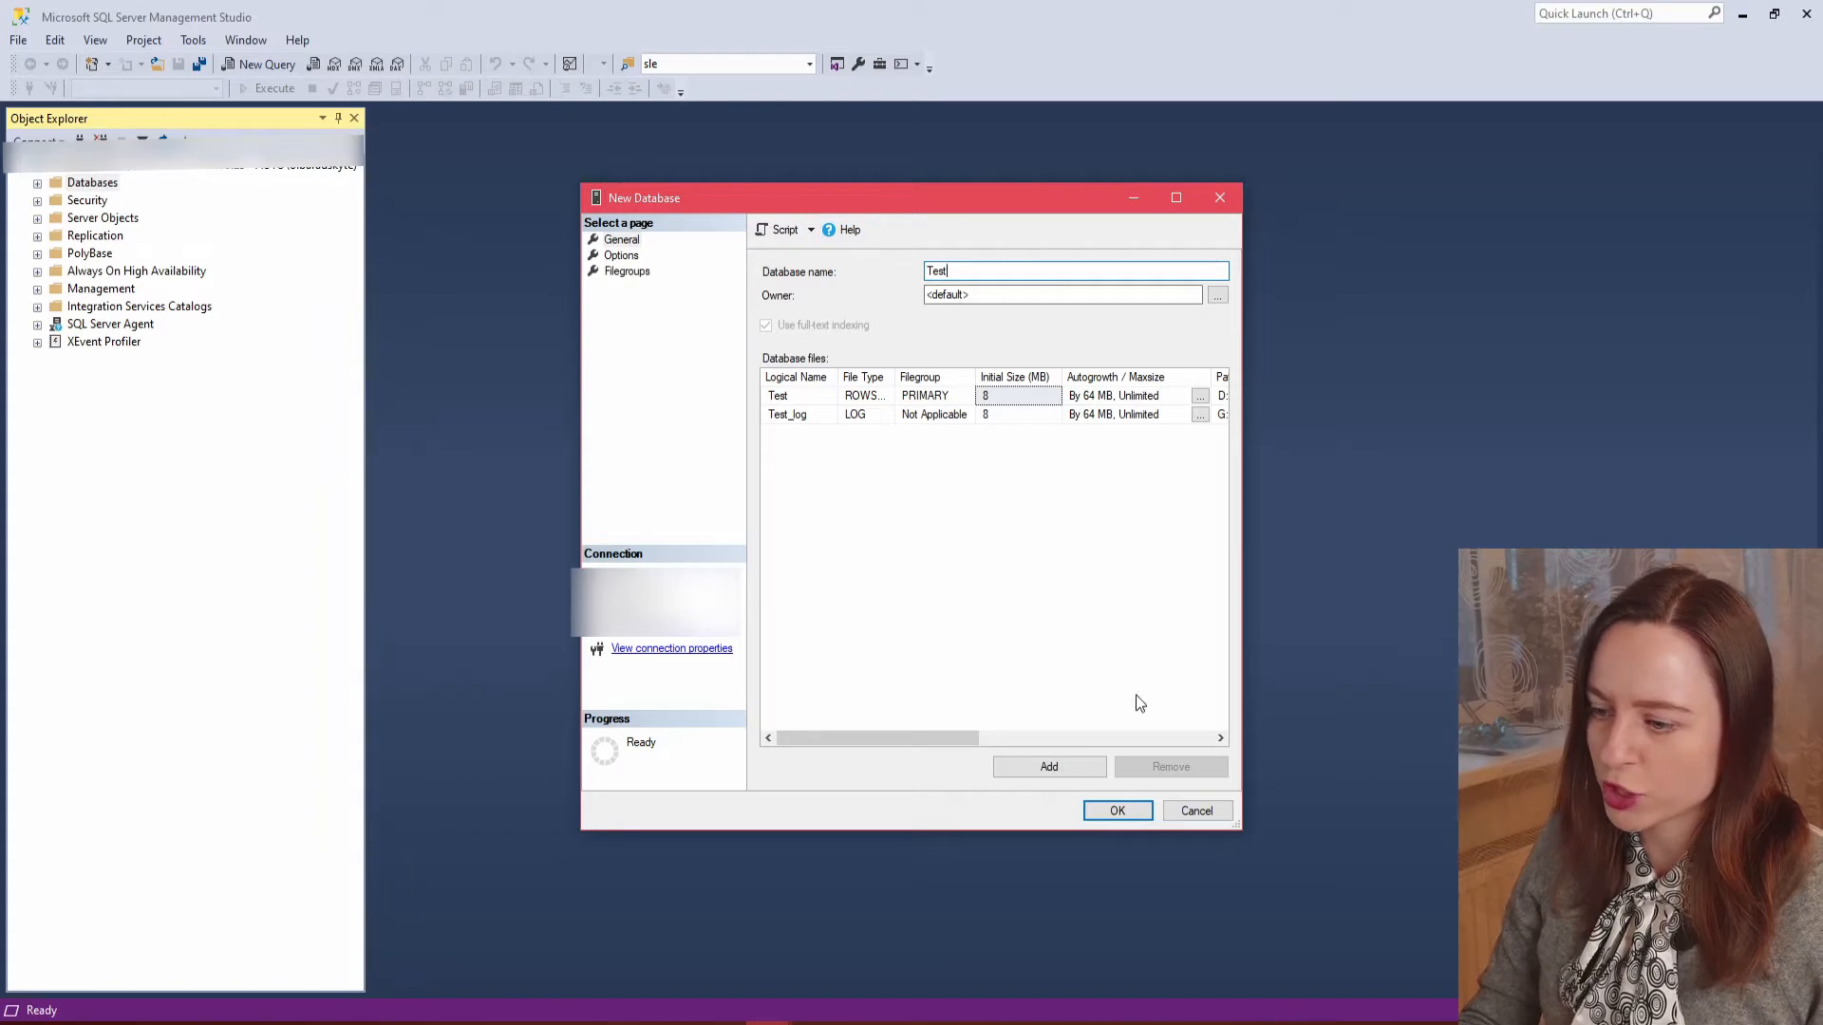
click(1136, 809)
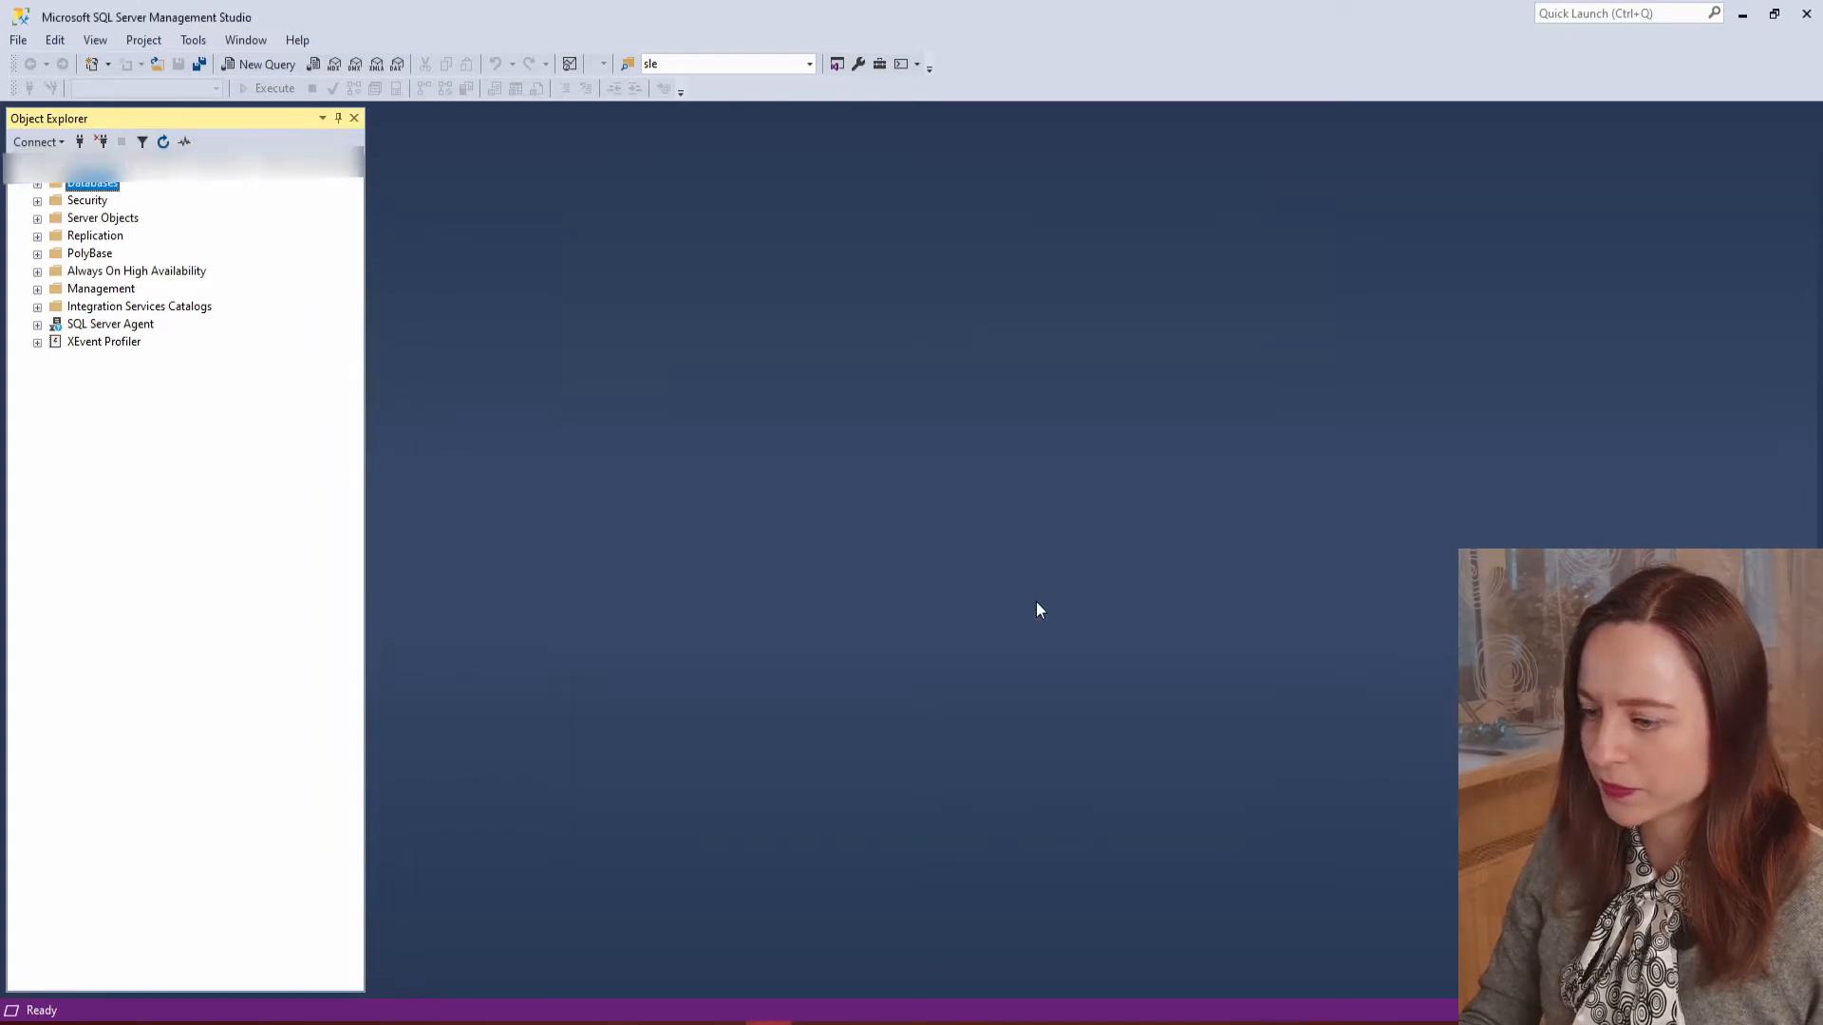
Find the Test database under Databases and start the Import Flat File wizard for it.
click(38, 185)
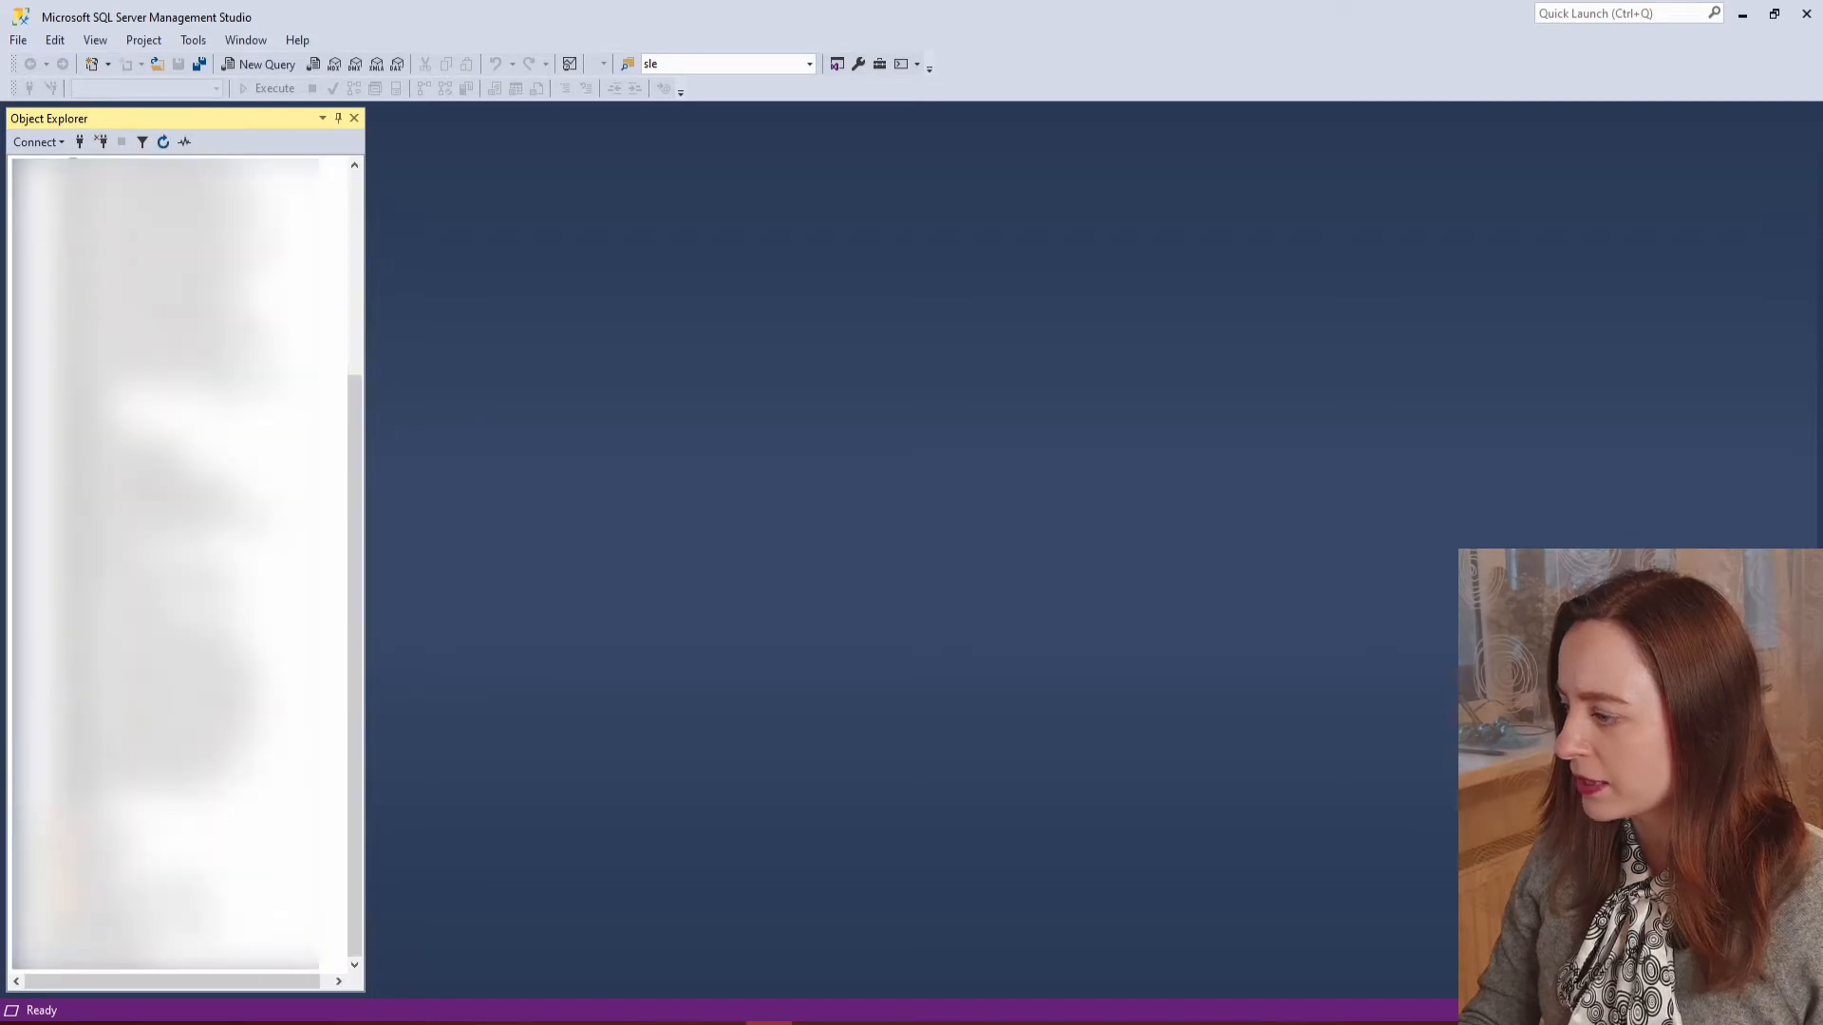
click(95, 803)
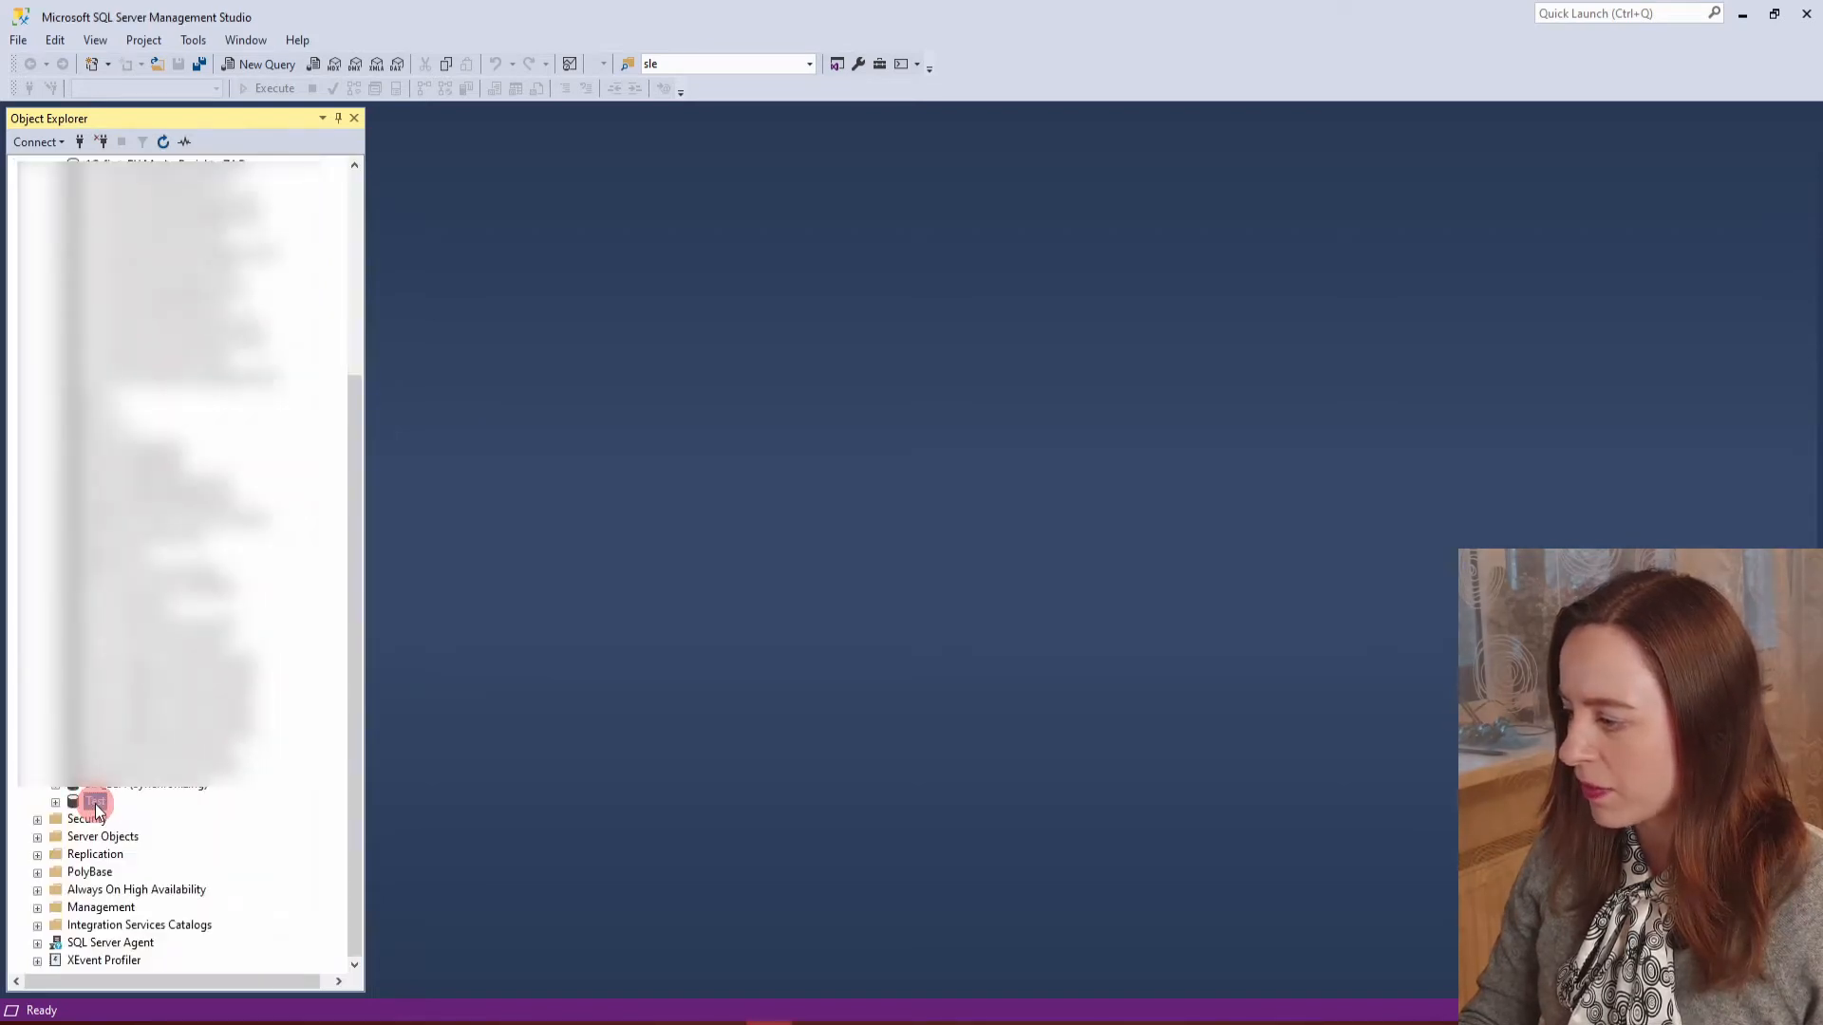
click(177, 808)
click(94, 803)
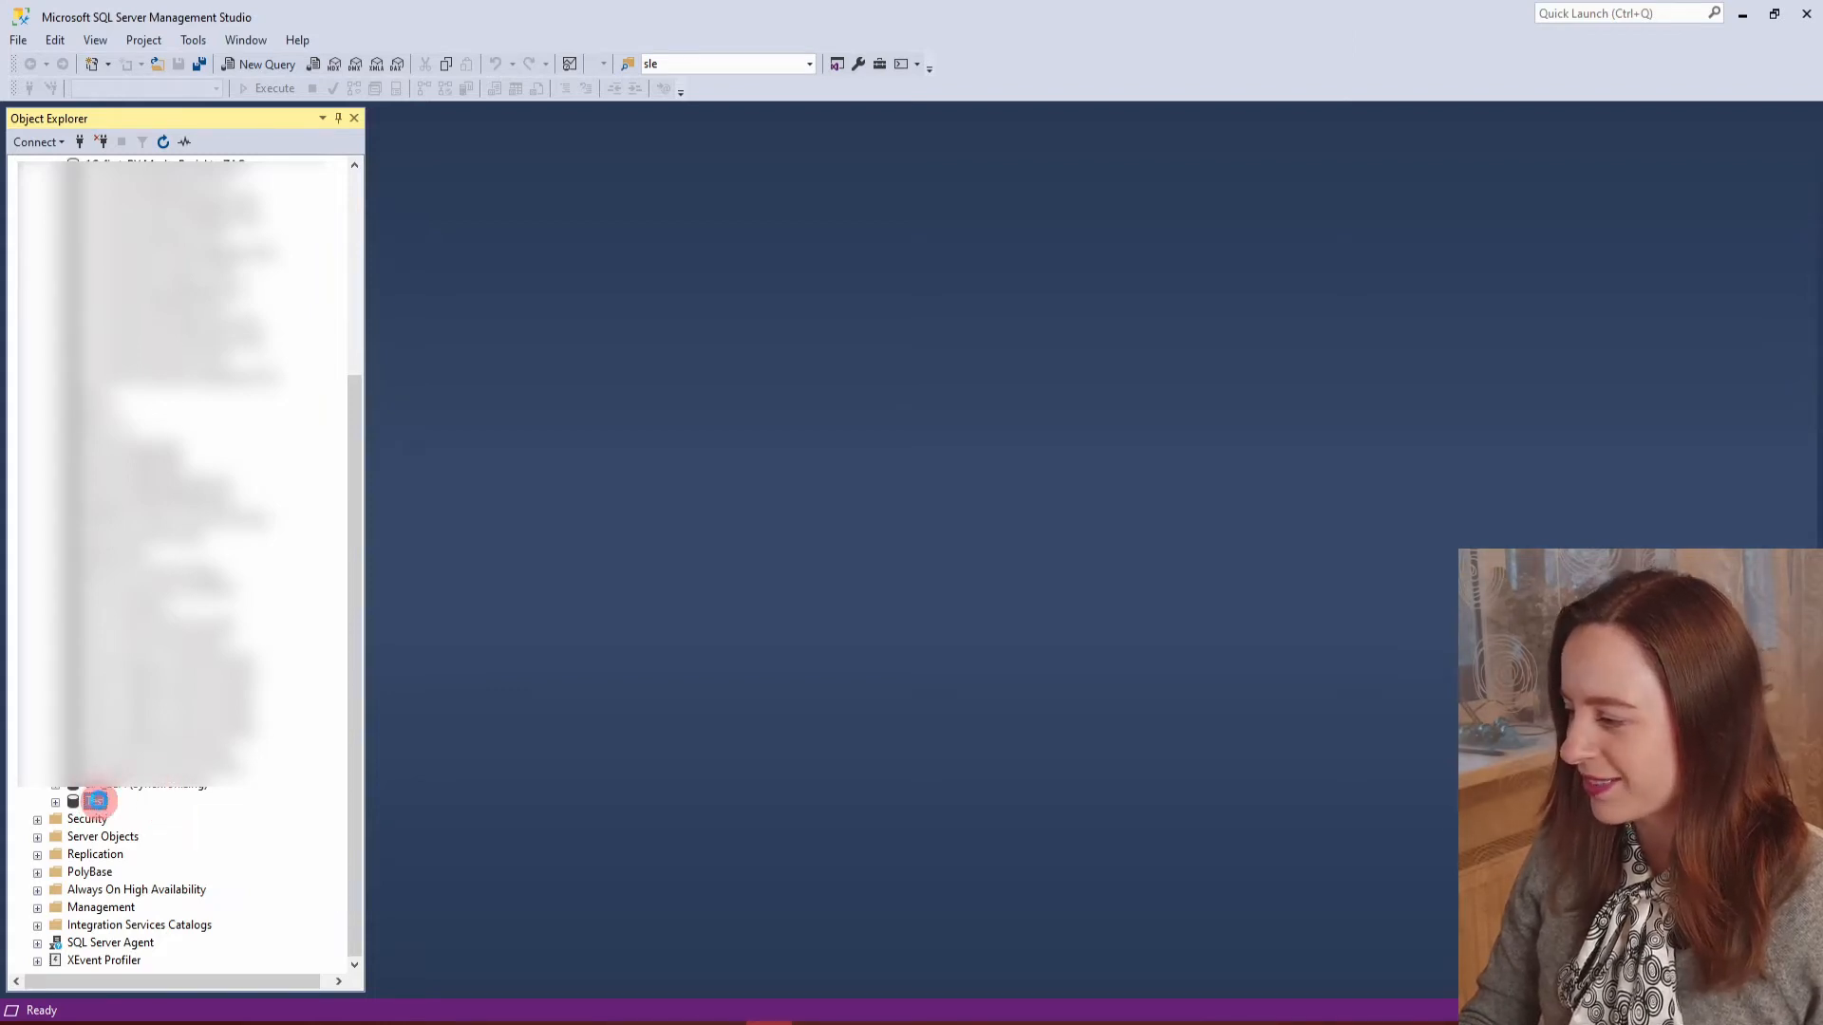
right_click(99, 805)
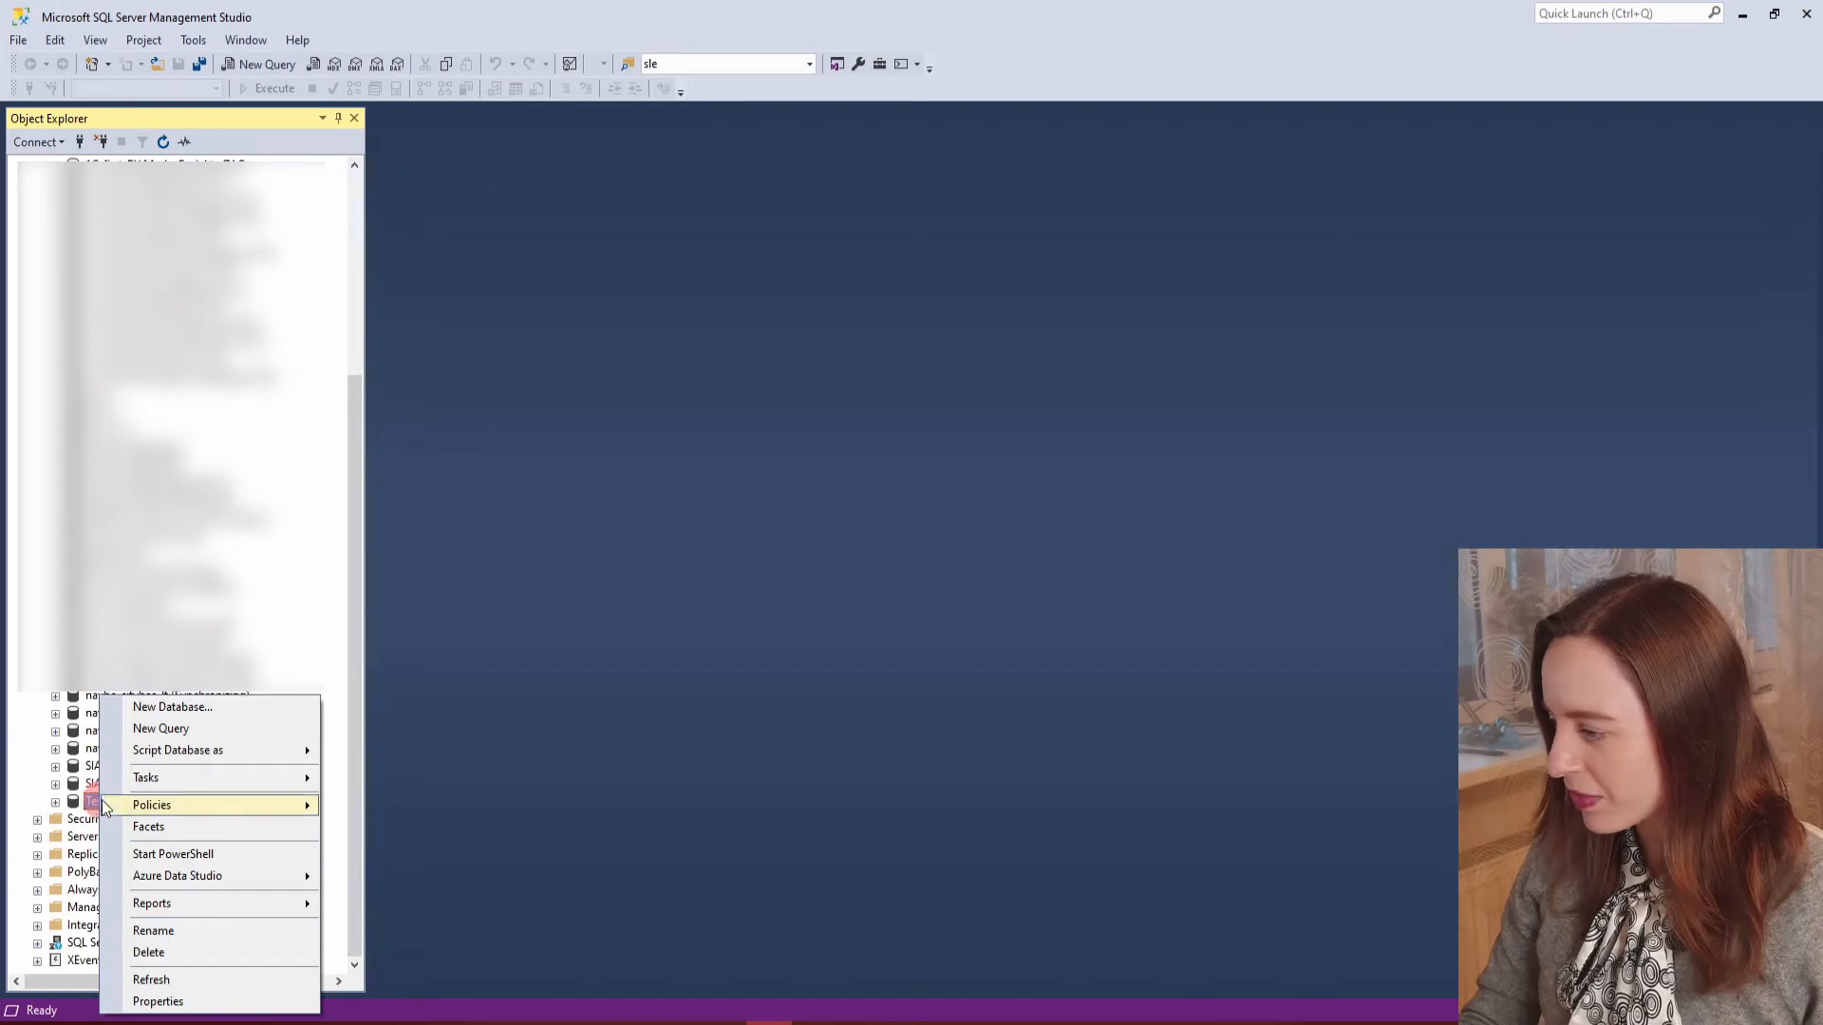
mouse_move(288, 787)
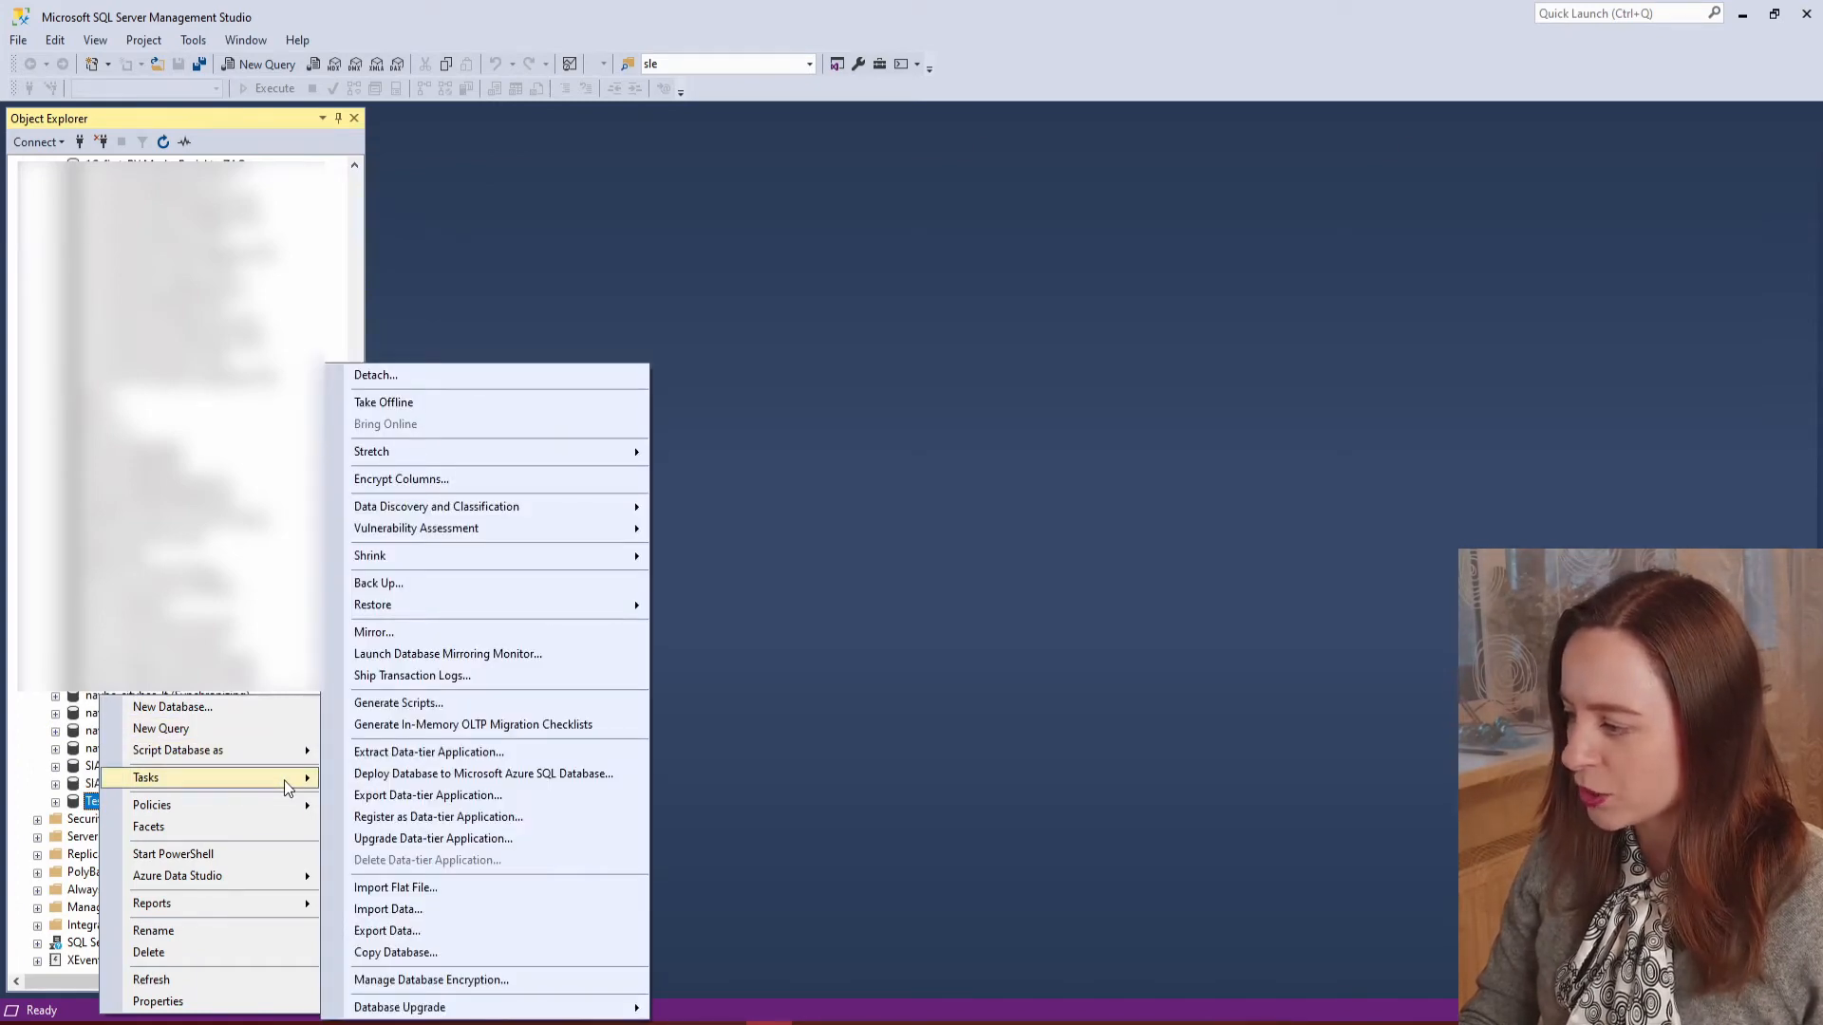
click(429, 888)
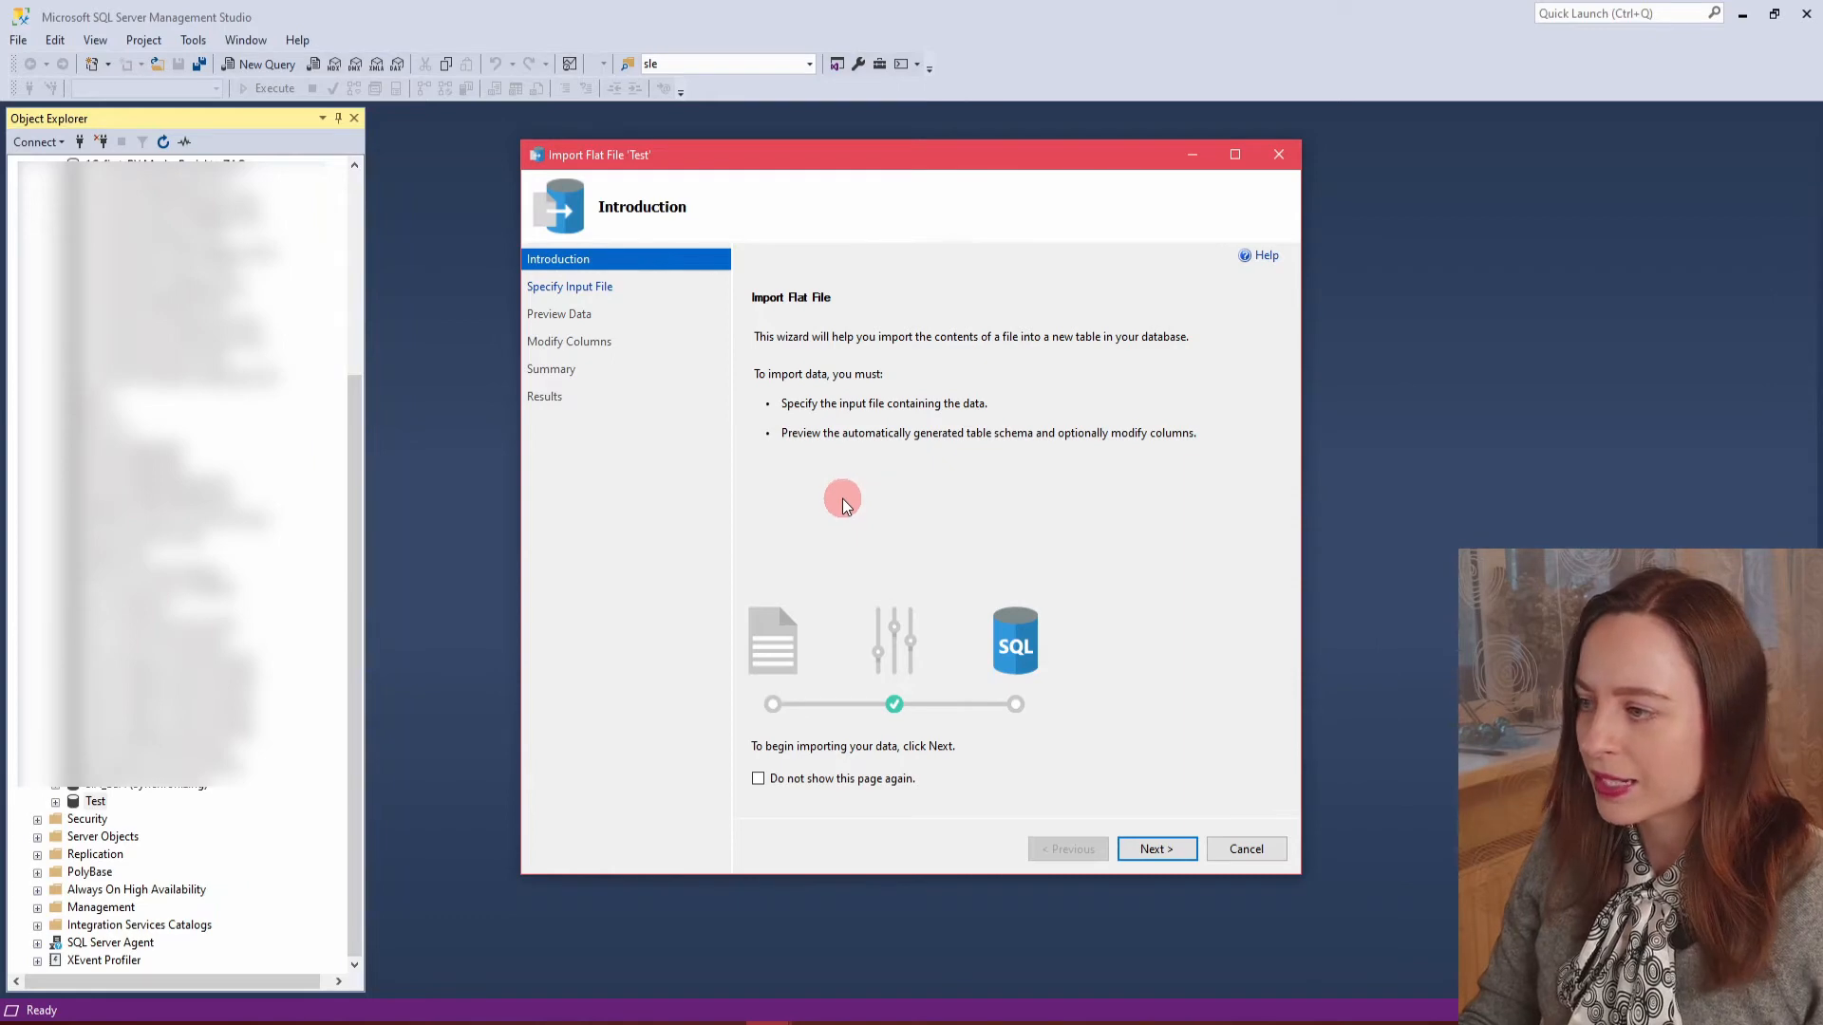
Specify CA Sales.csv as the input file, keeping the new table name CA Sales and the dbo schema.
click(1172, 851)
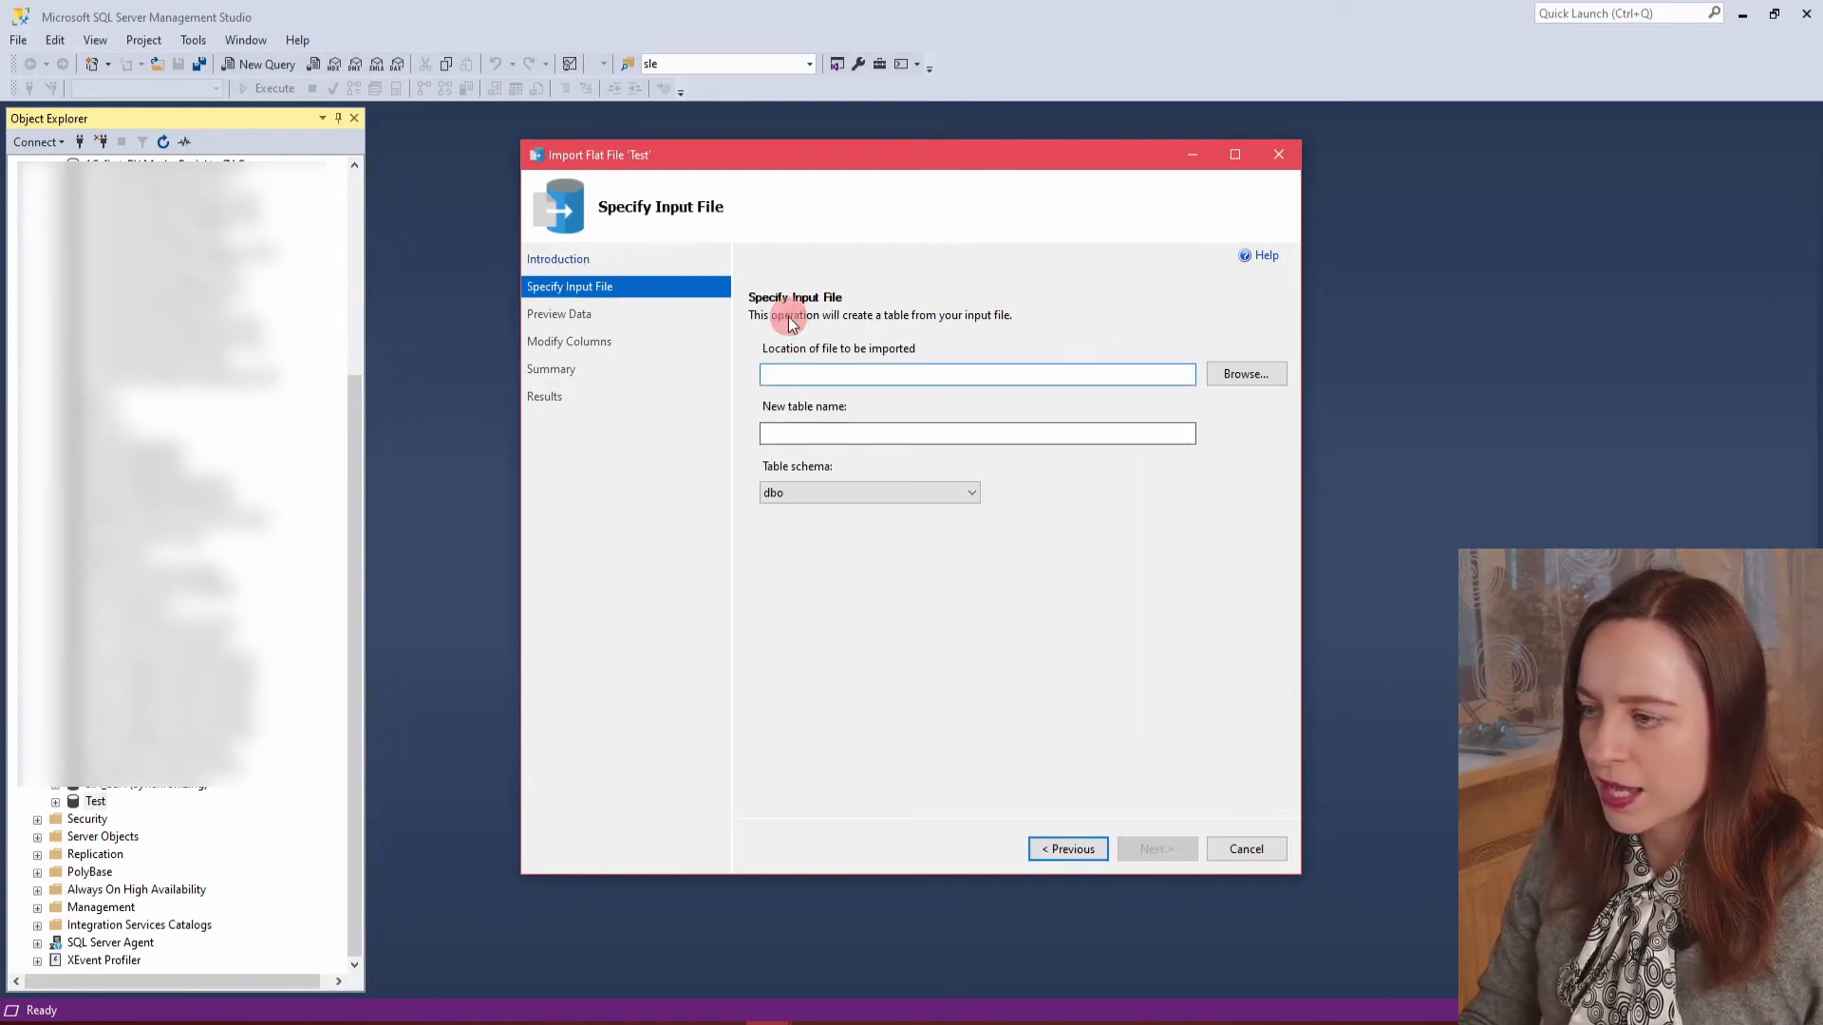
click(1230, 377)
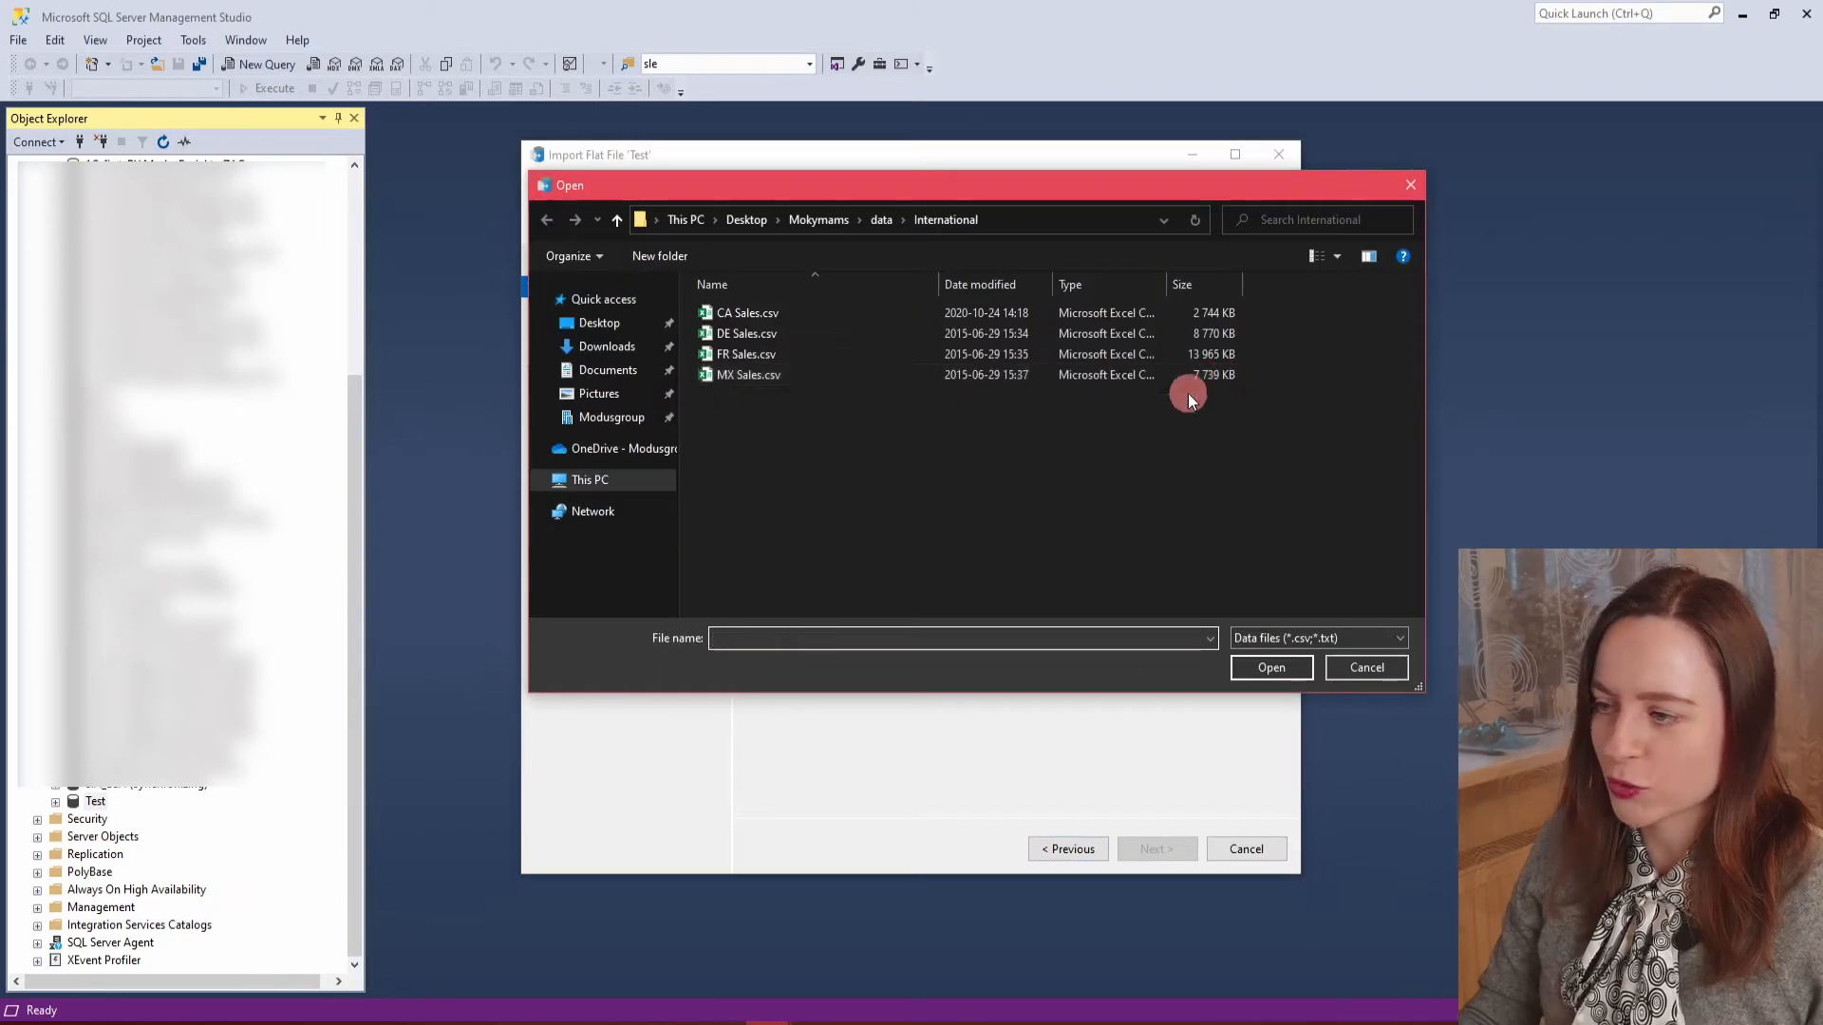
click(754, 311)
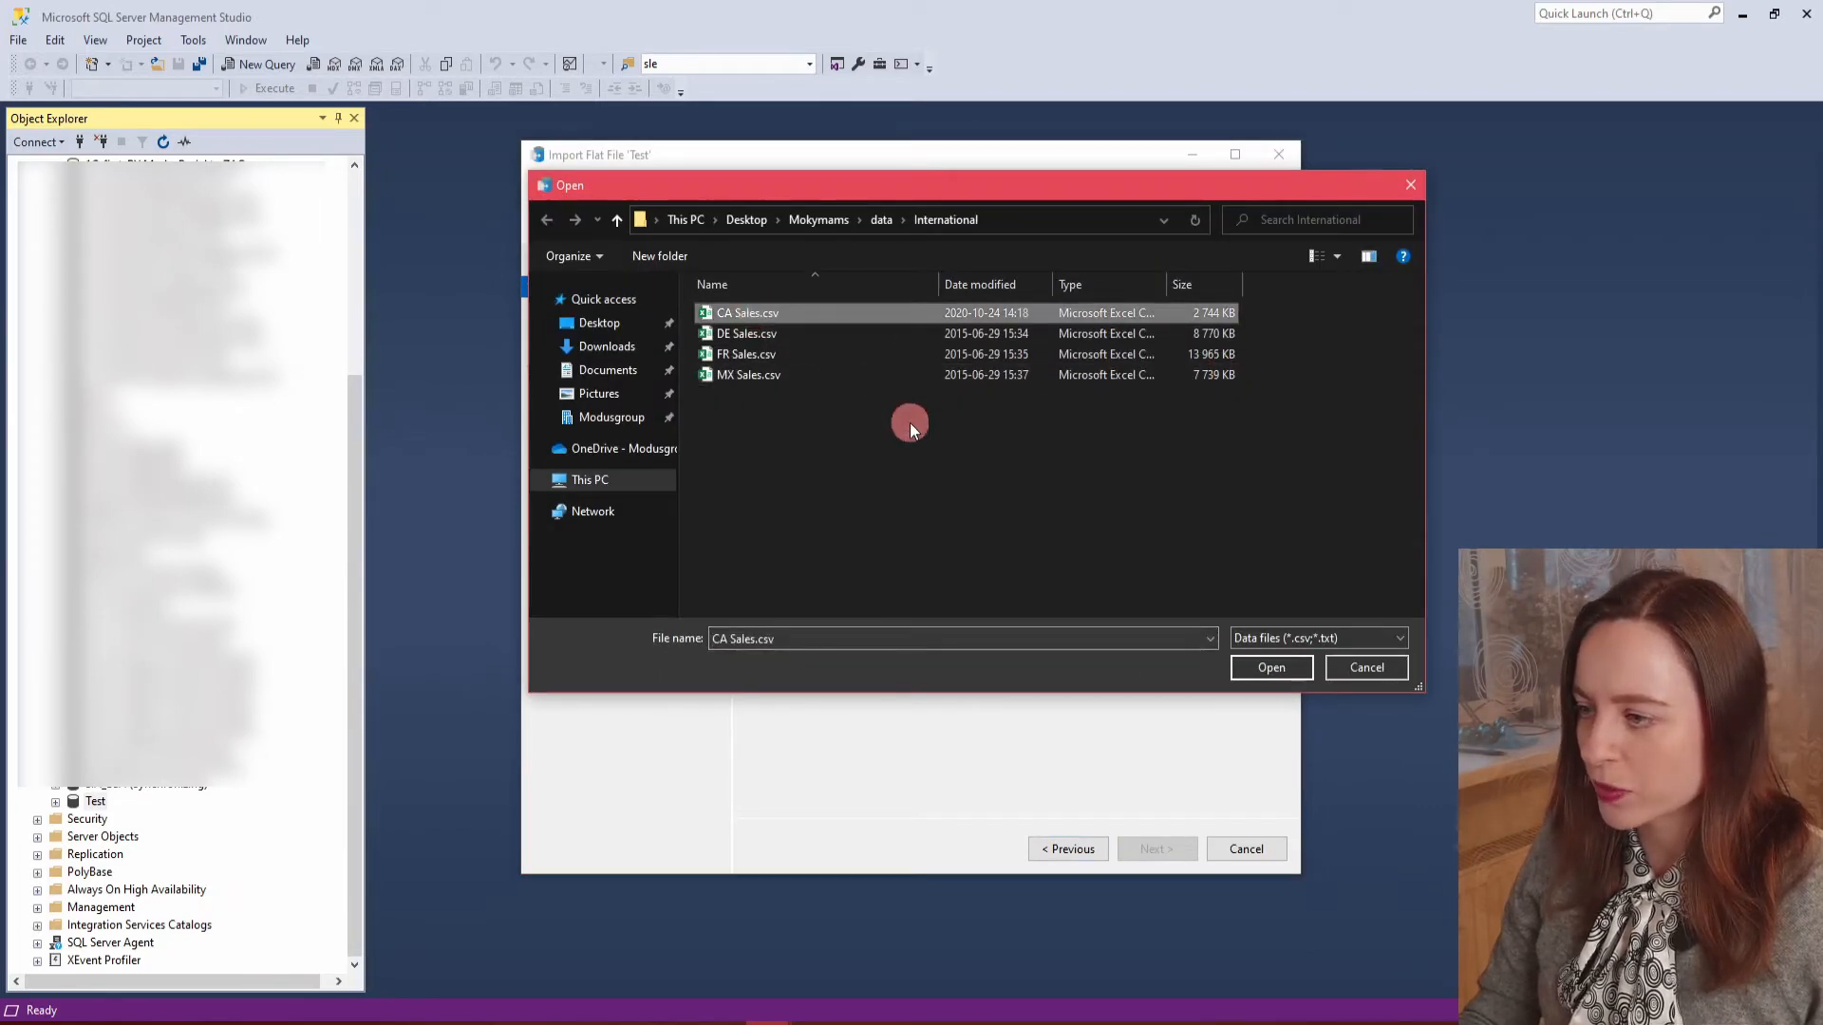
click(1268, 667)
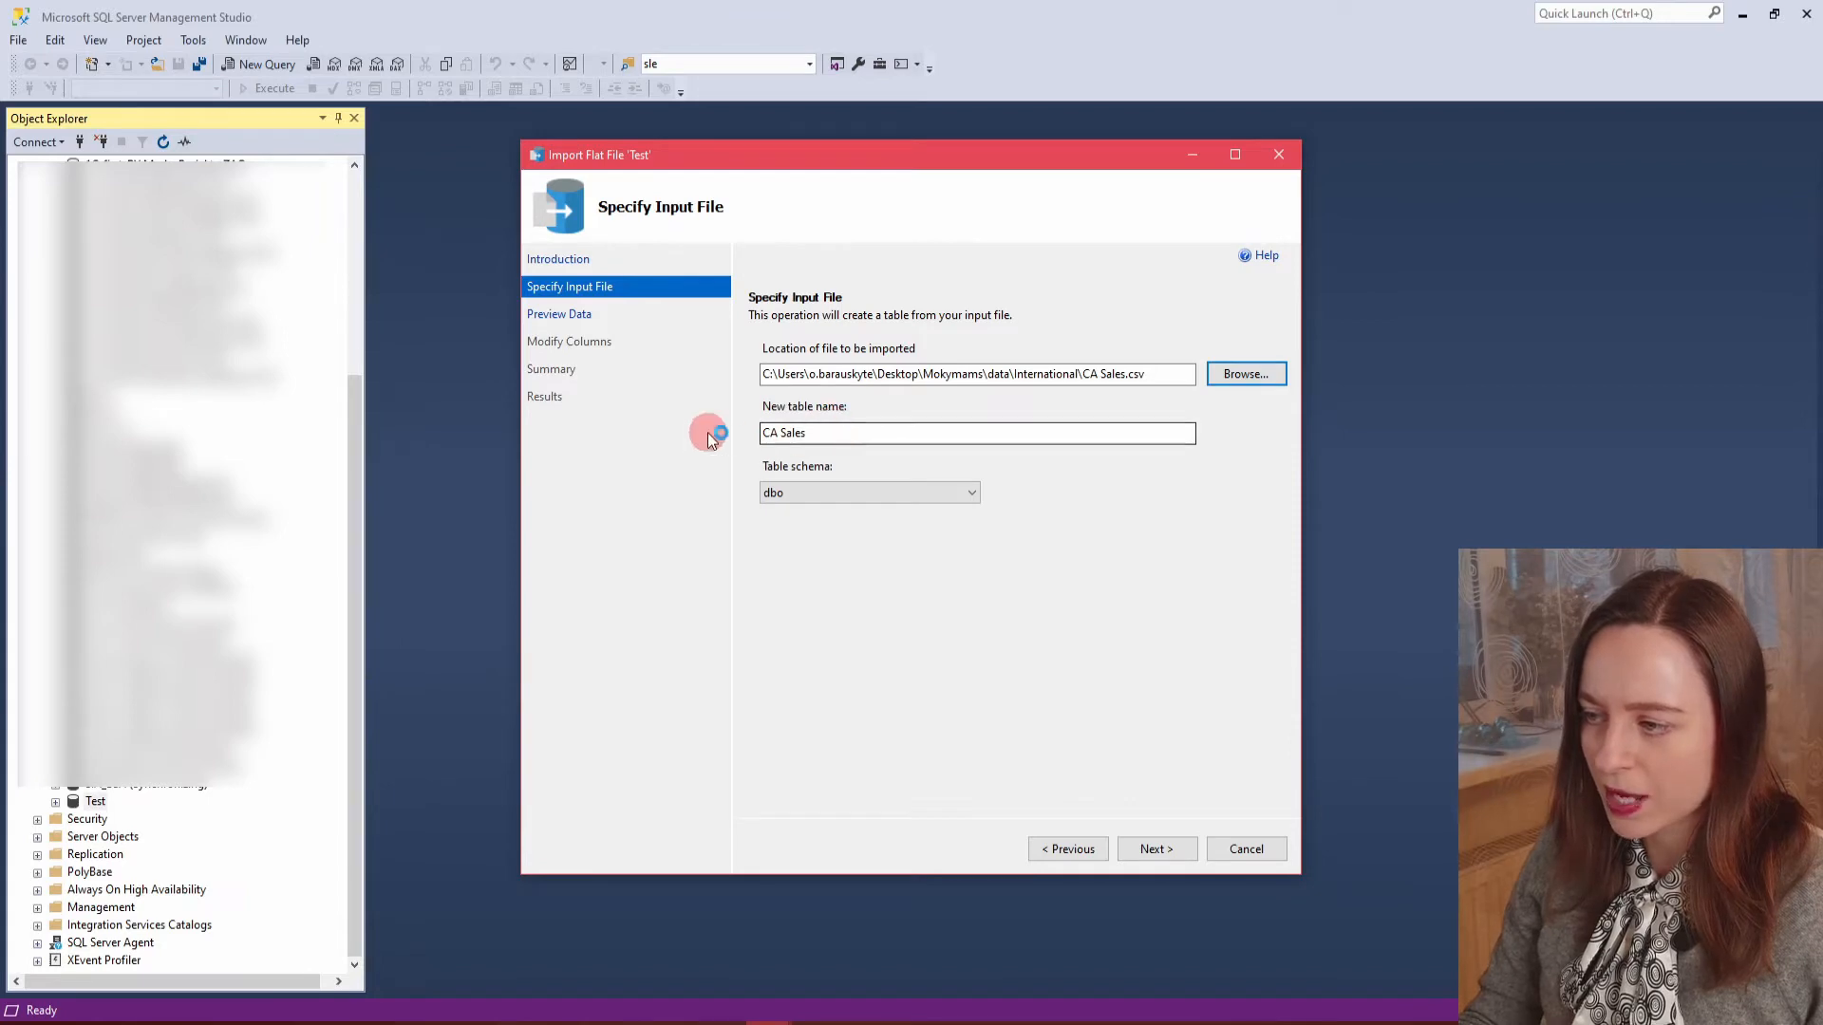
key(Tab)
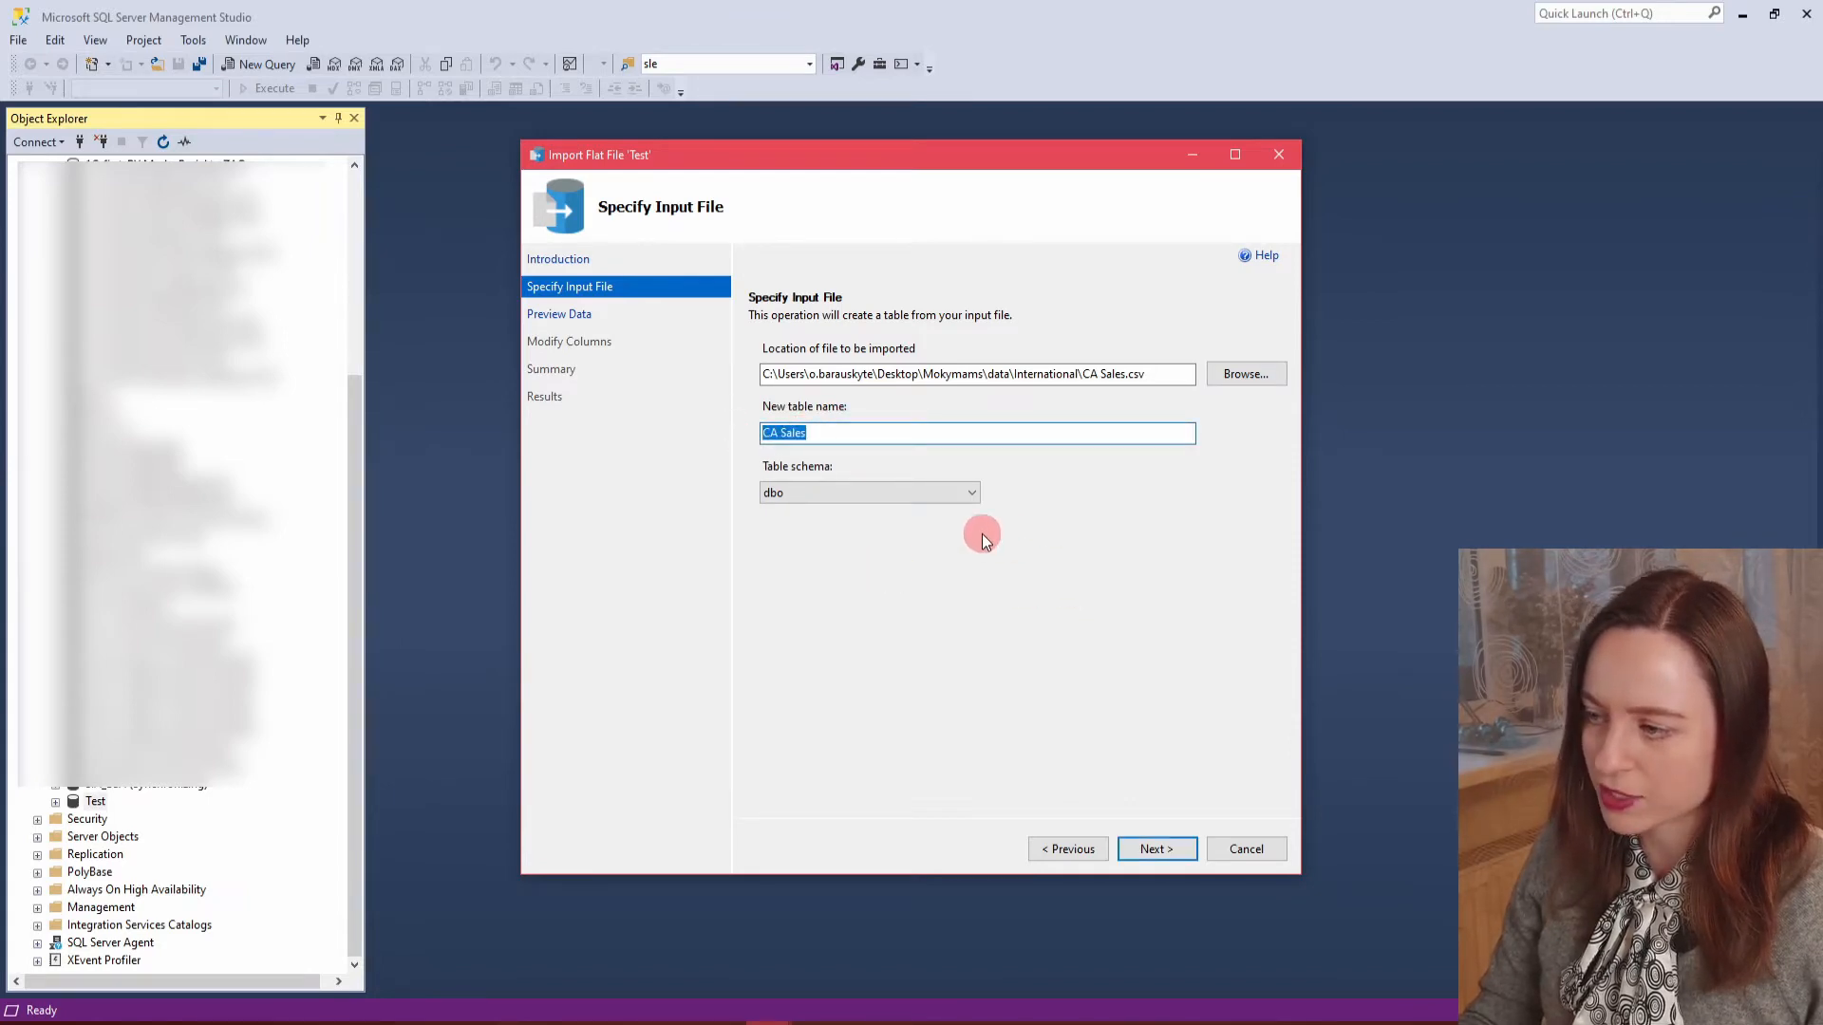
click(836, 499)
click(836, 498)
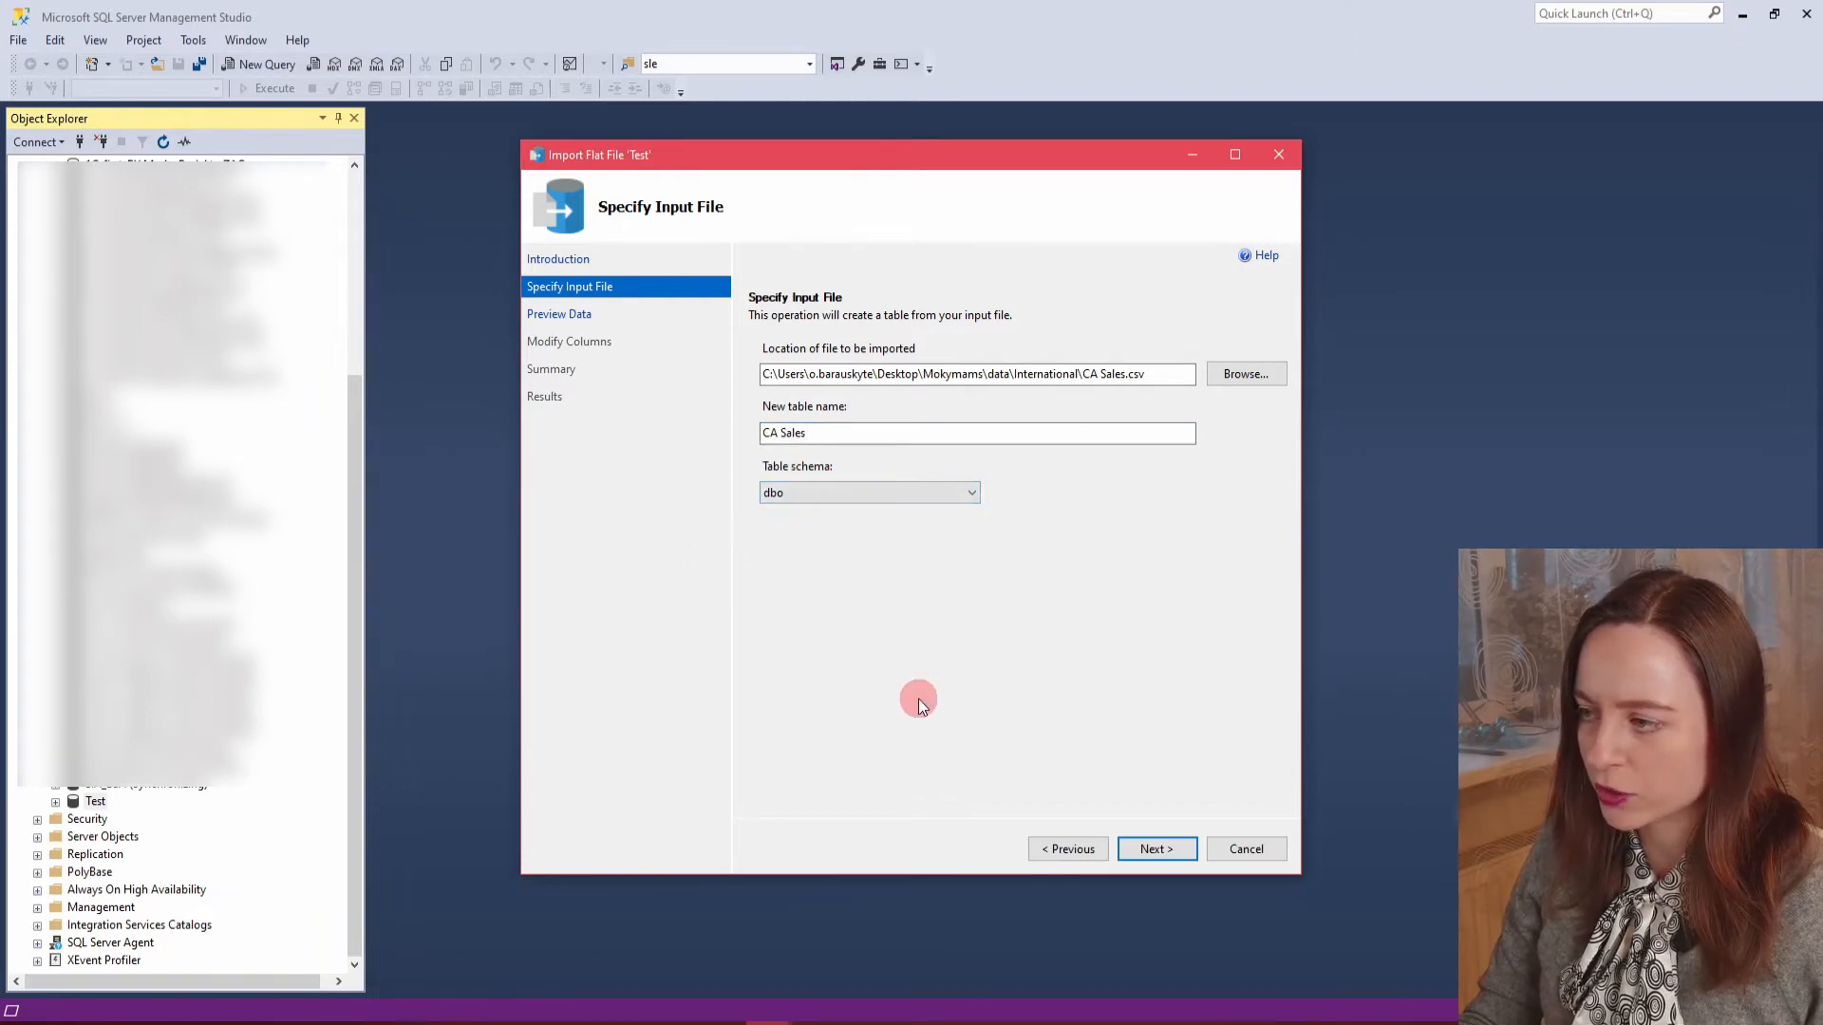
click(1183, 851)
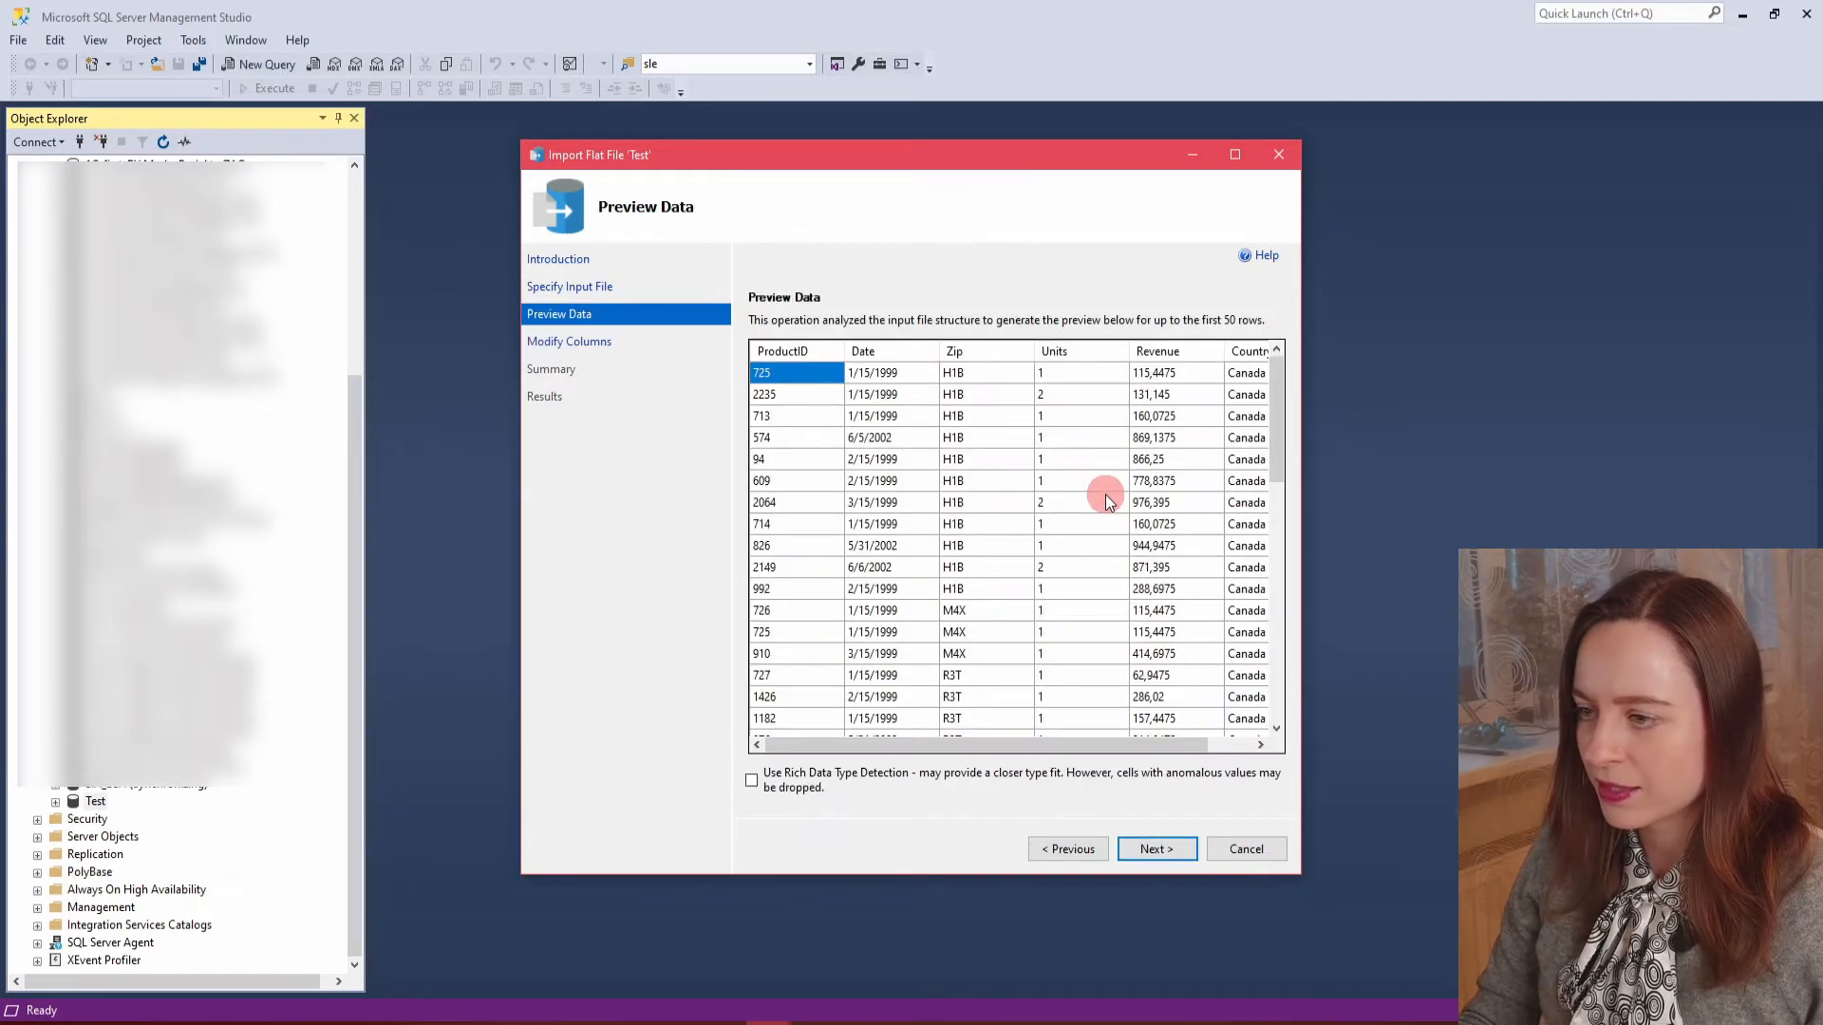
Accept the data preview and set the Date column's data type to date.
drag(1022, 744, 854, 700)
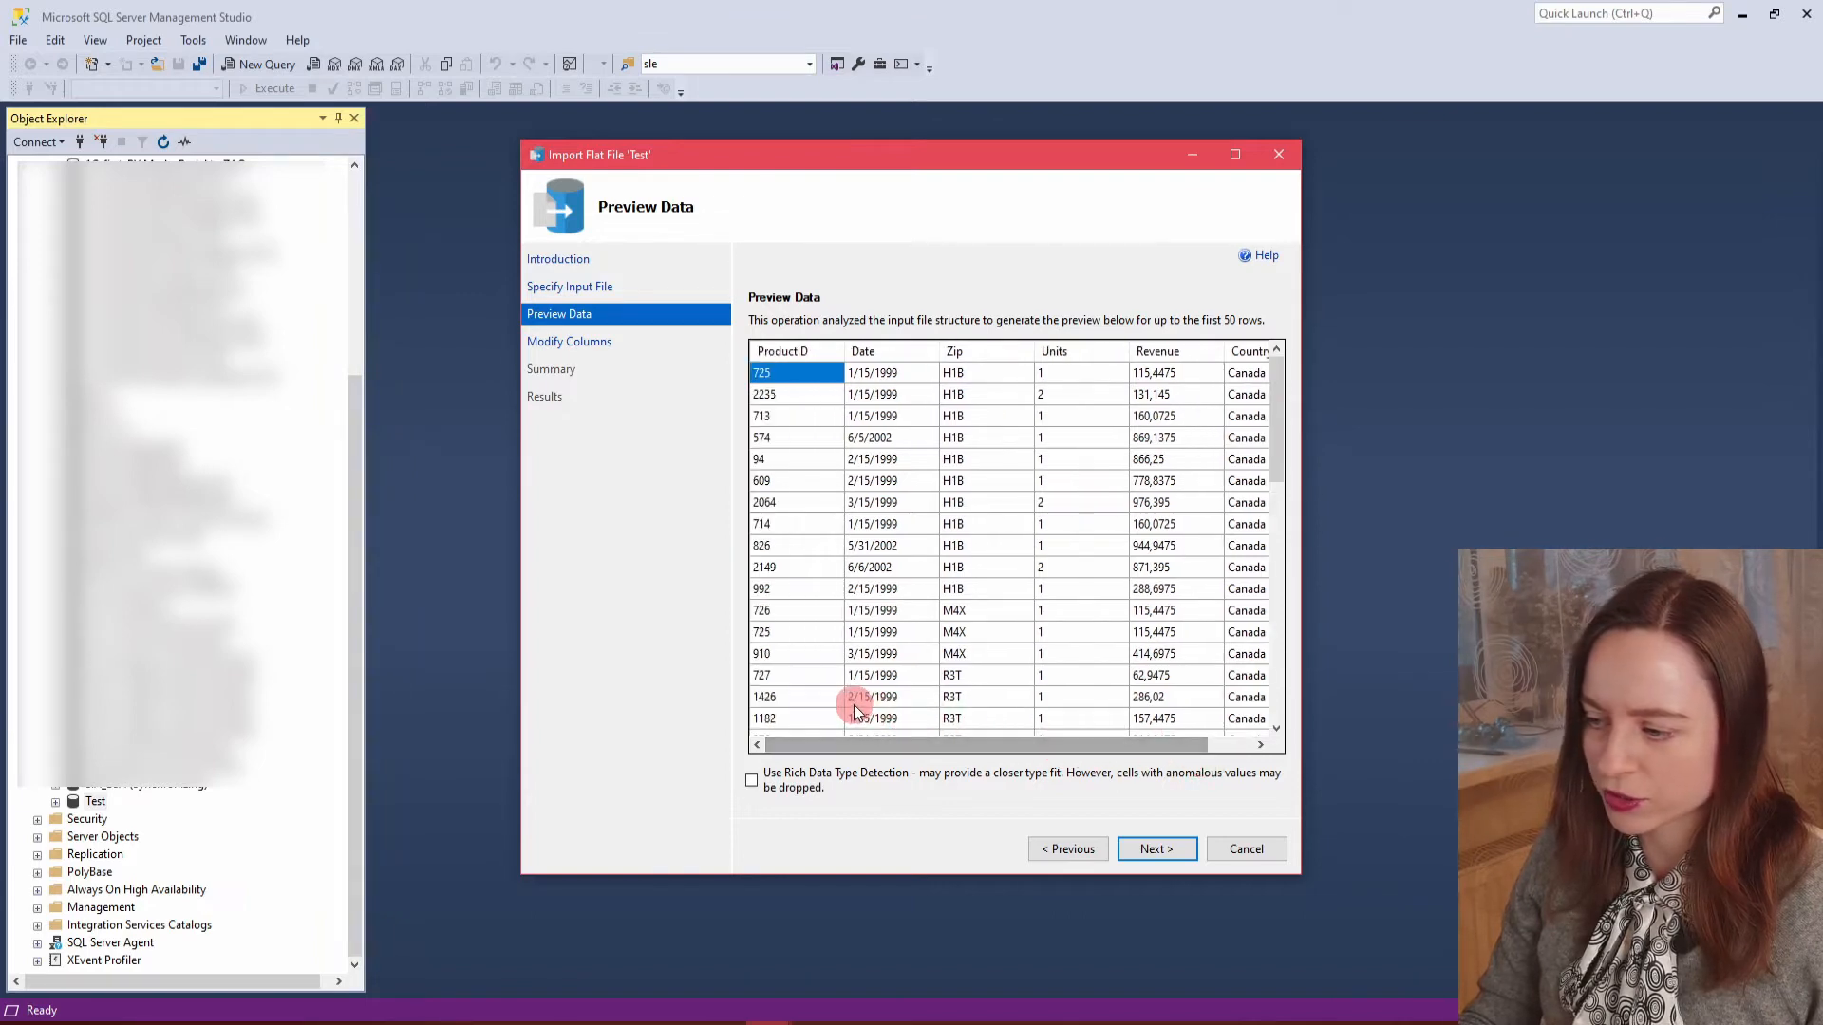
click(1173, 847)
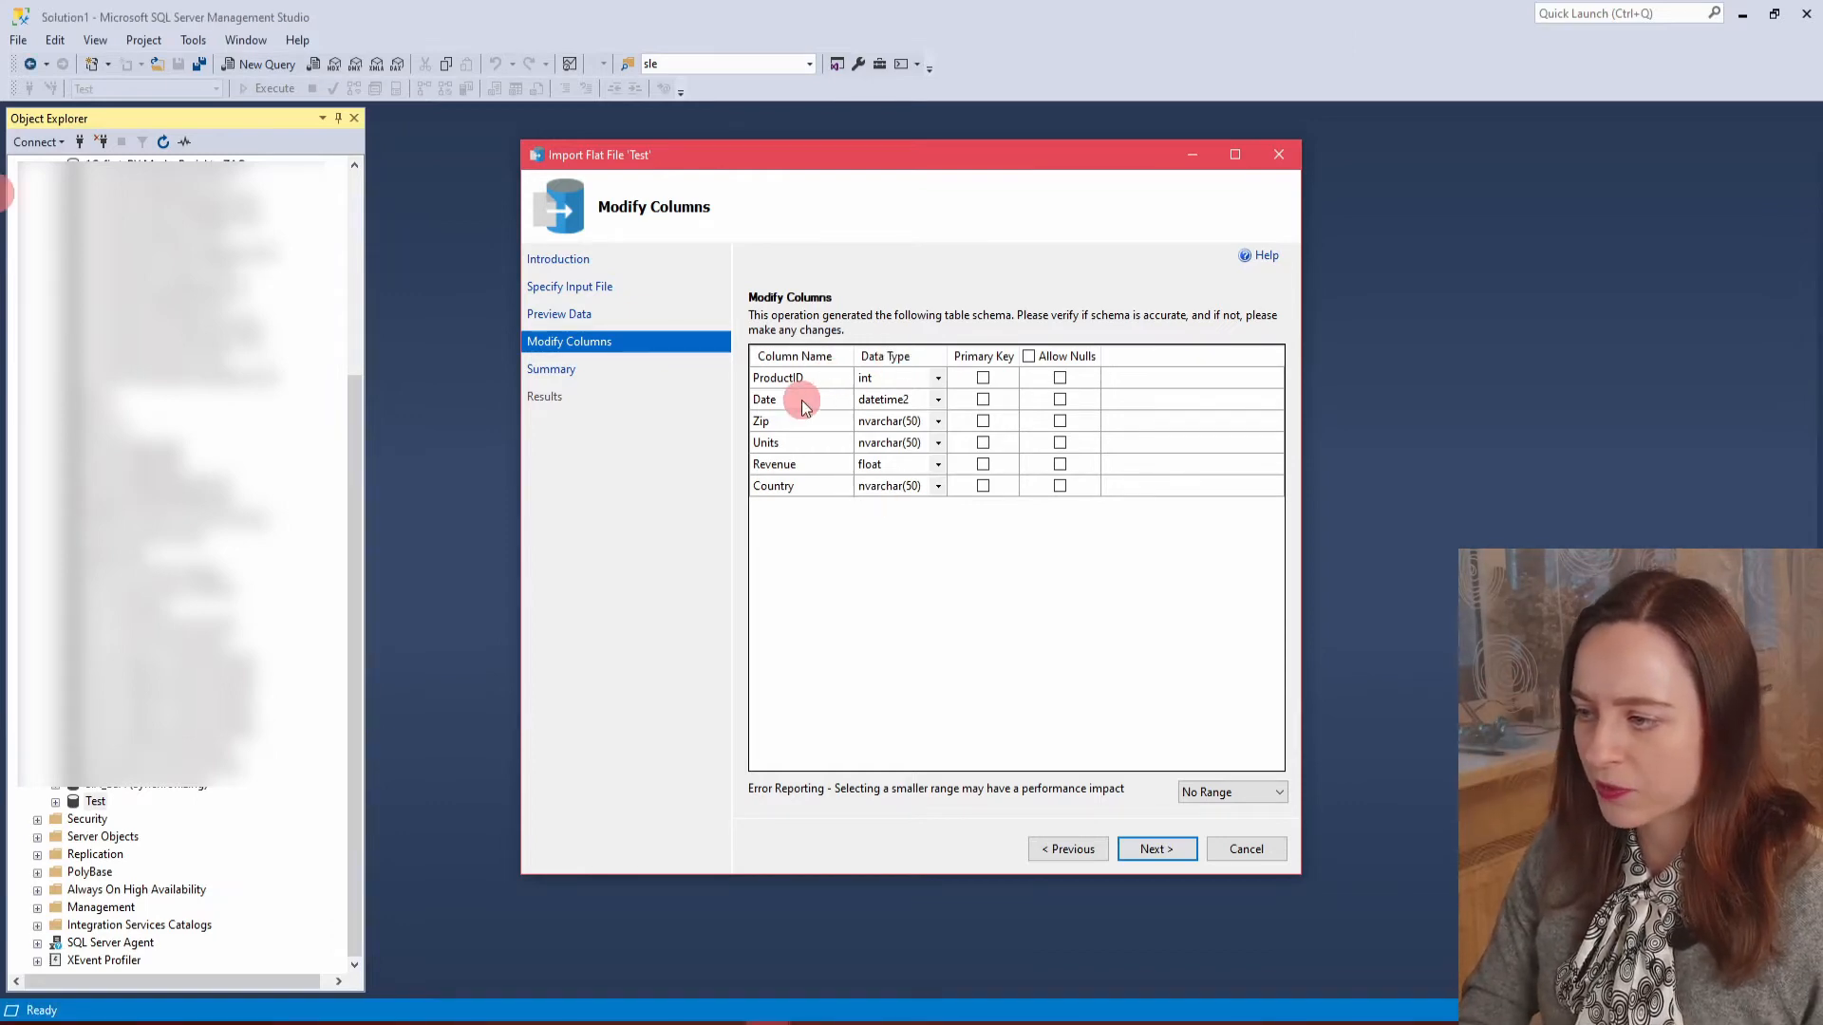
click(939, 400)
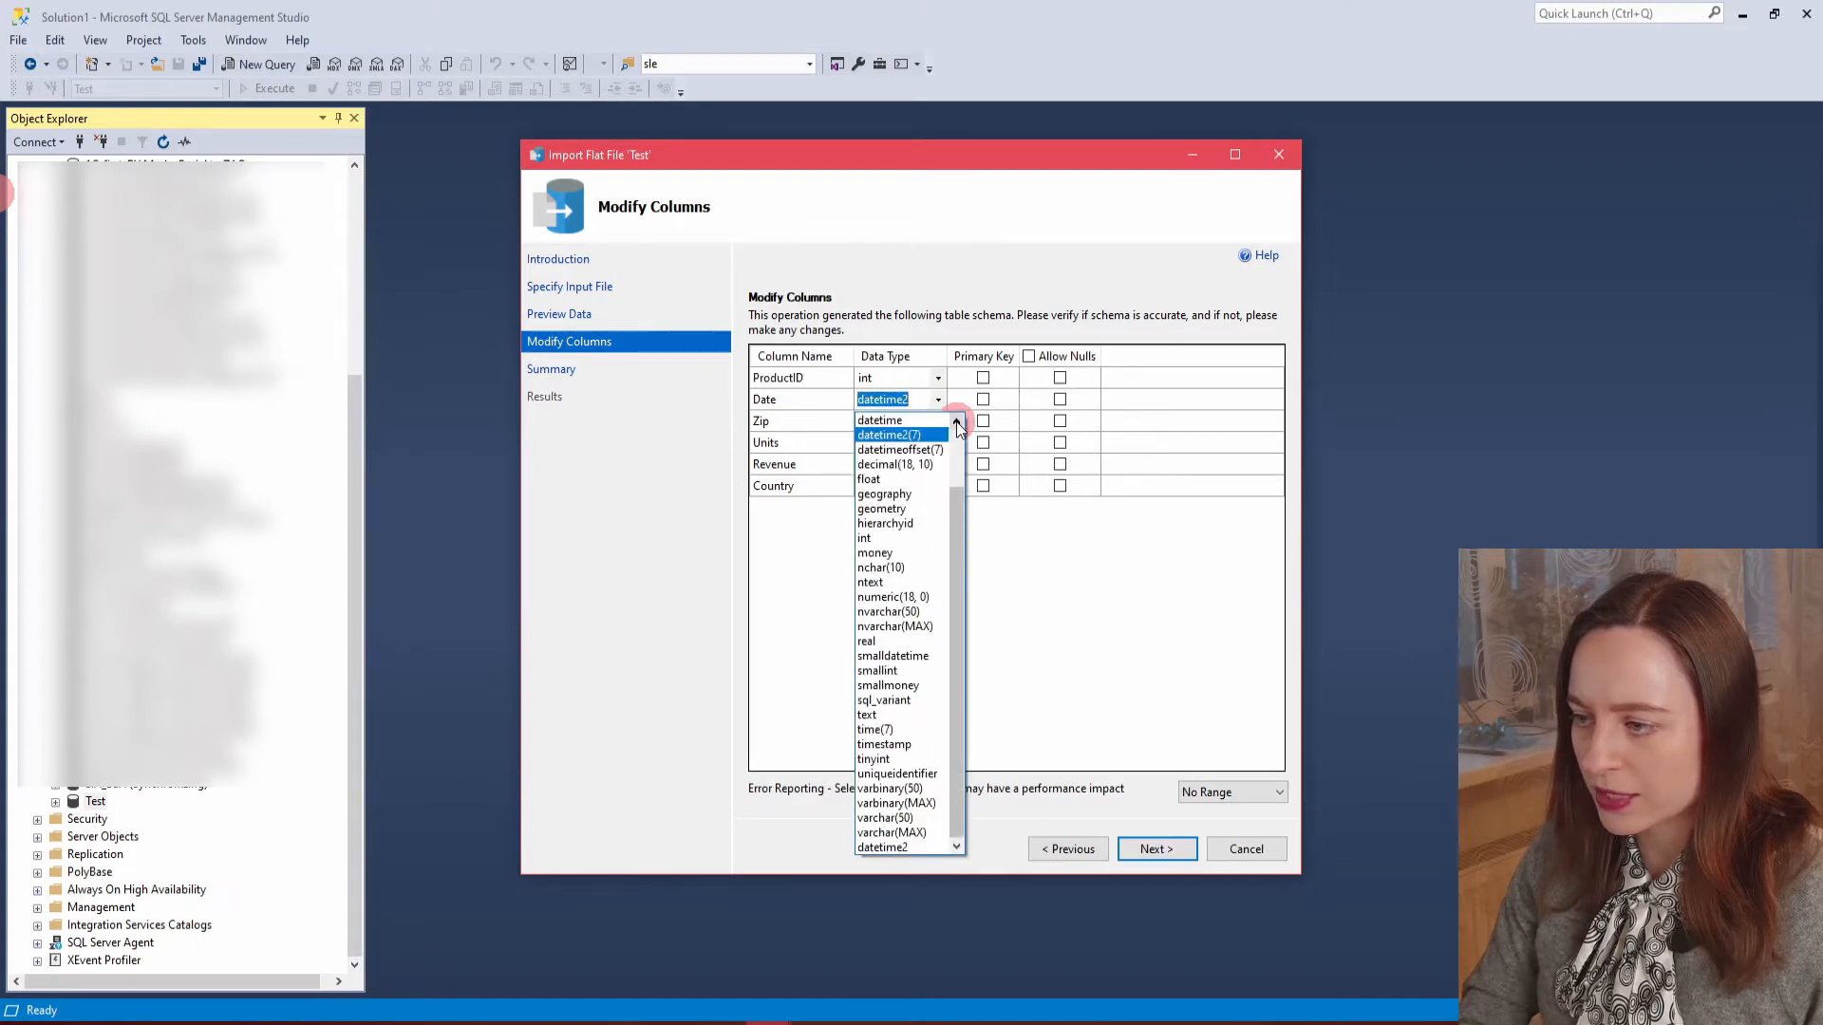
click(956, 422)
click(955, 422)
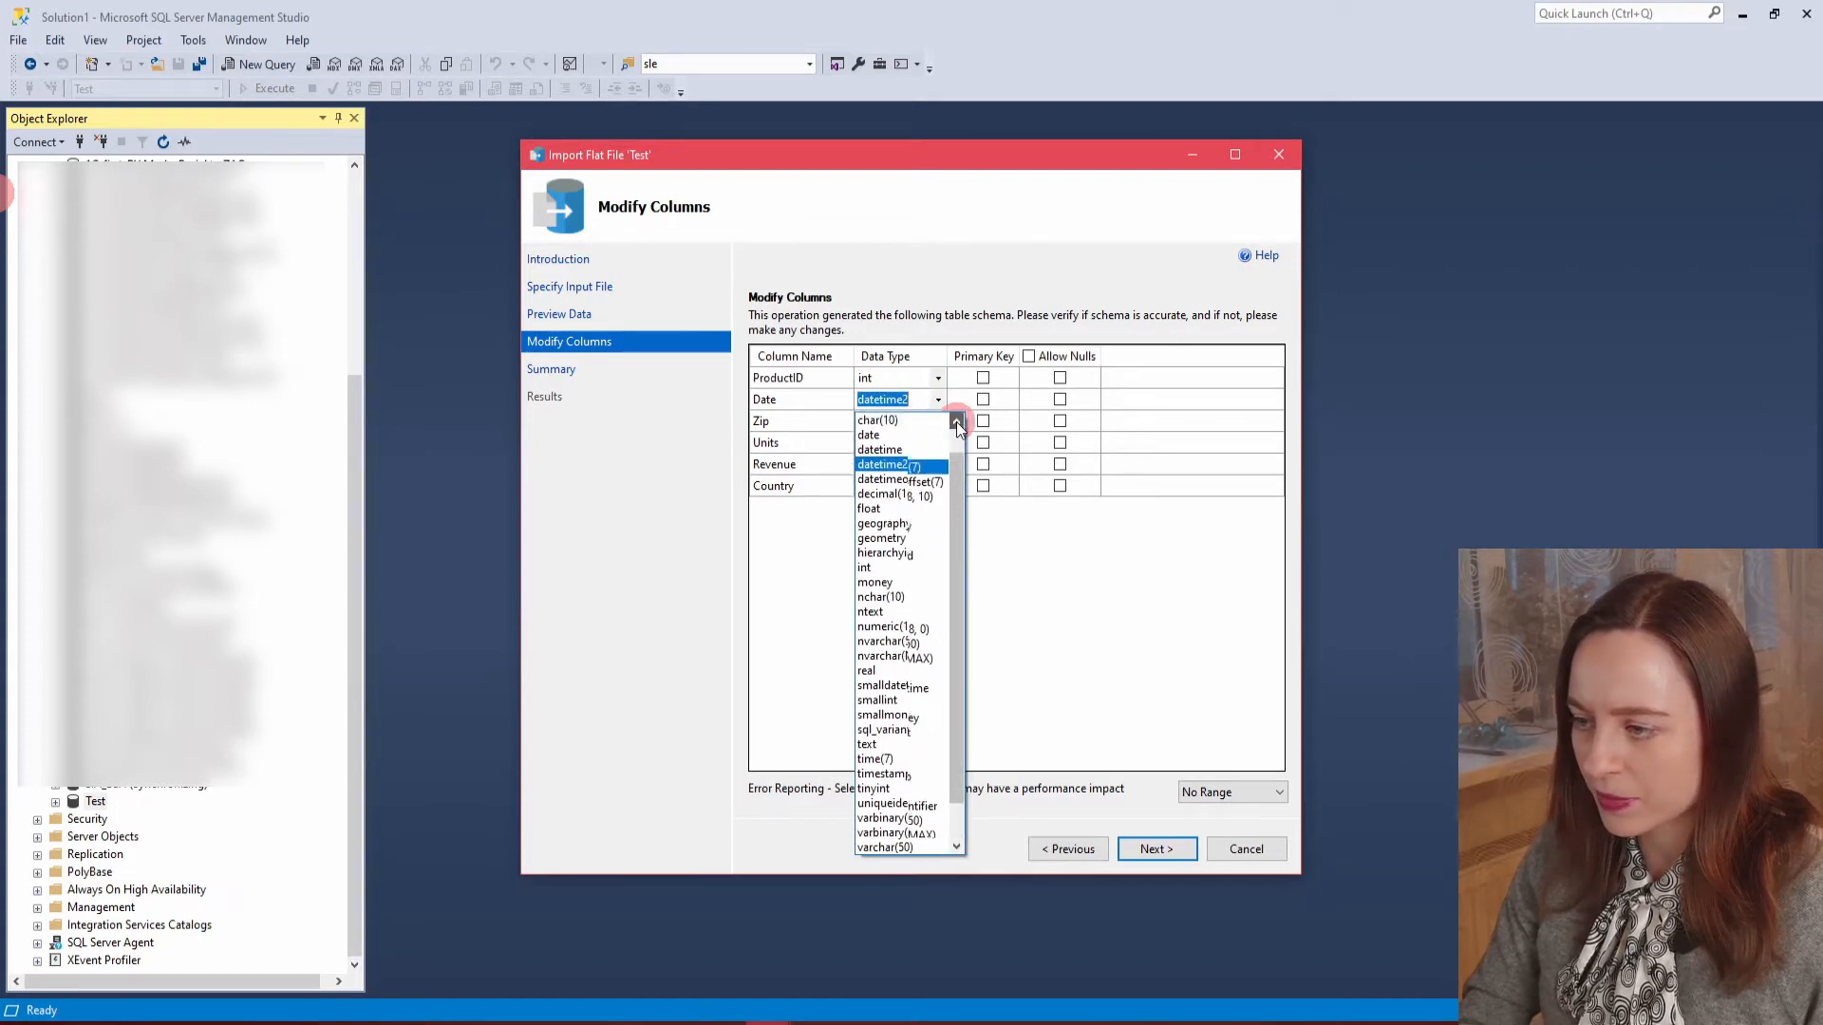
click(955, 422)
click(920, 452)
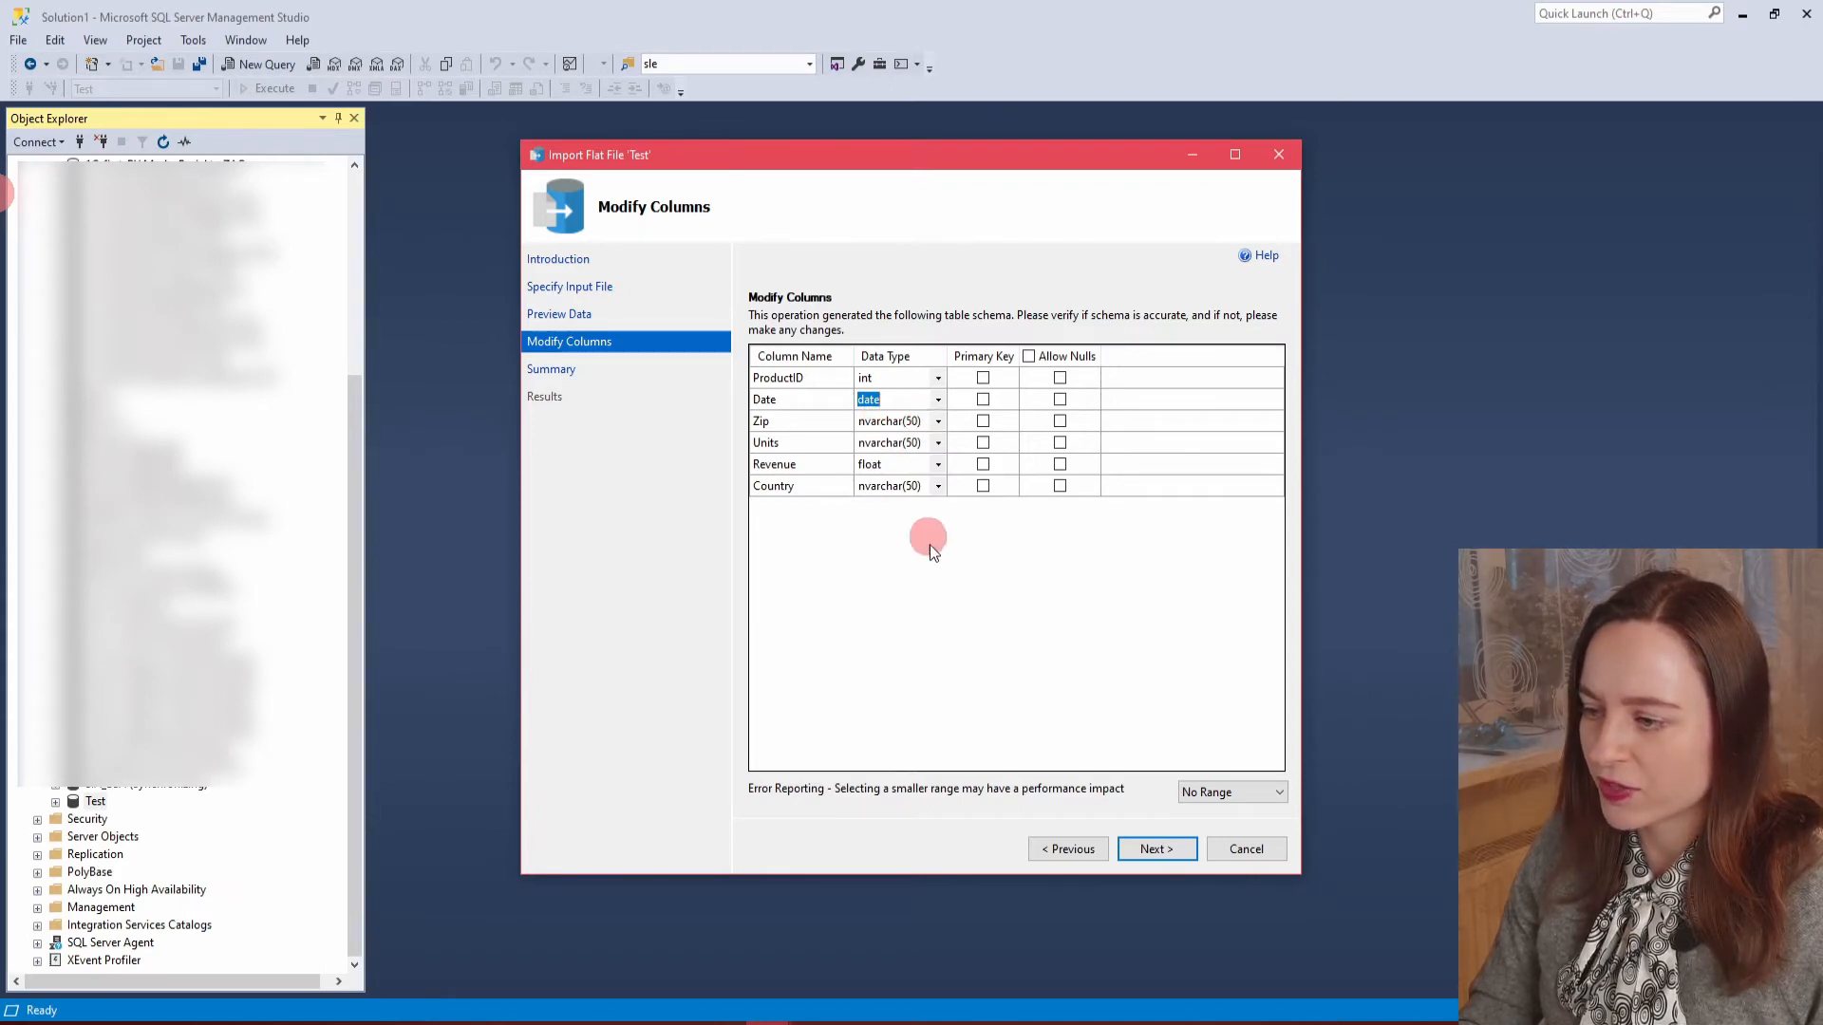
Run the import of CA Sales.csv into the Test database and close the wizard.
click(1153, 849)
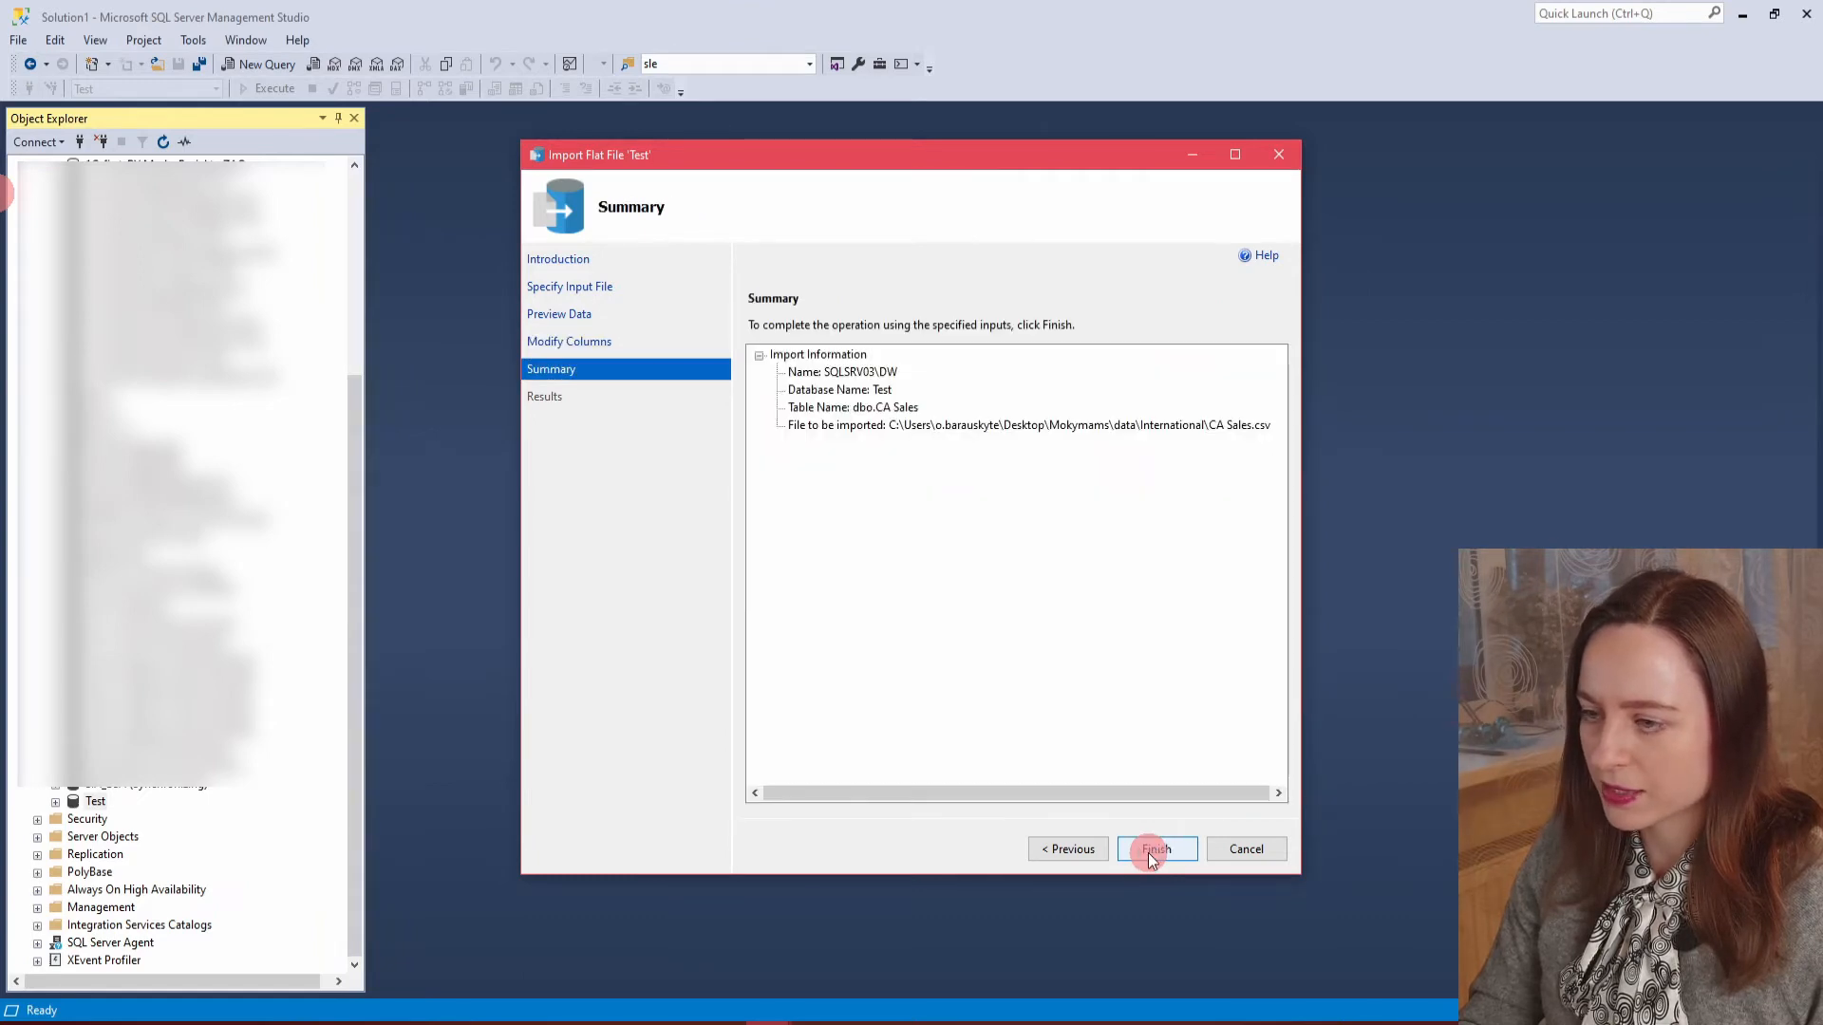
click(1148, 851)
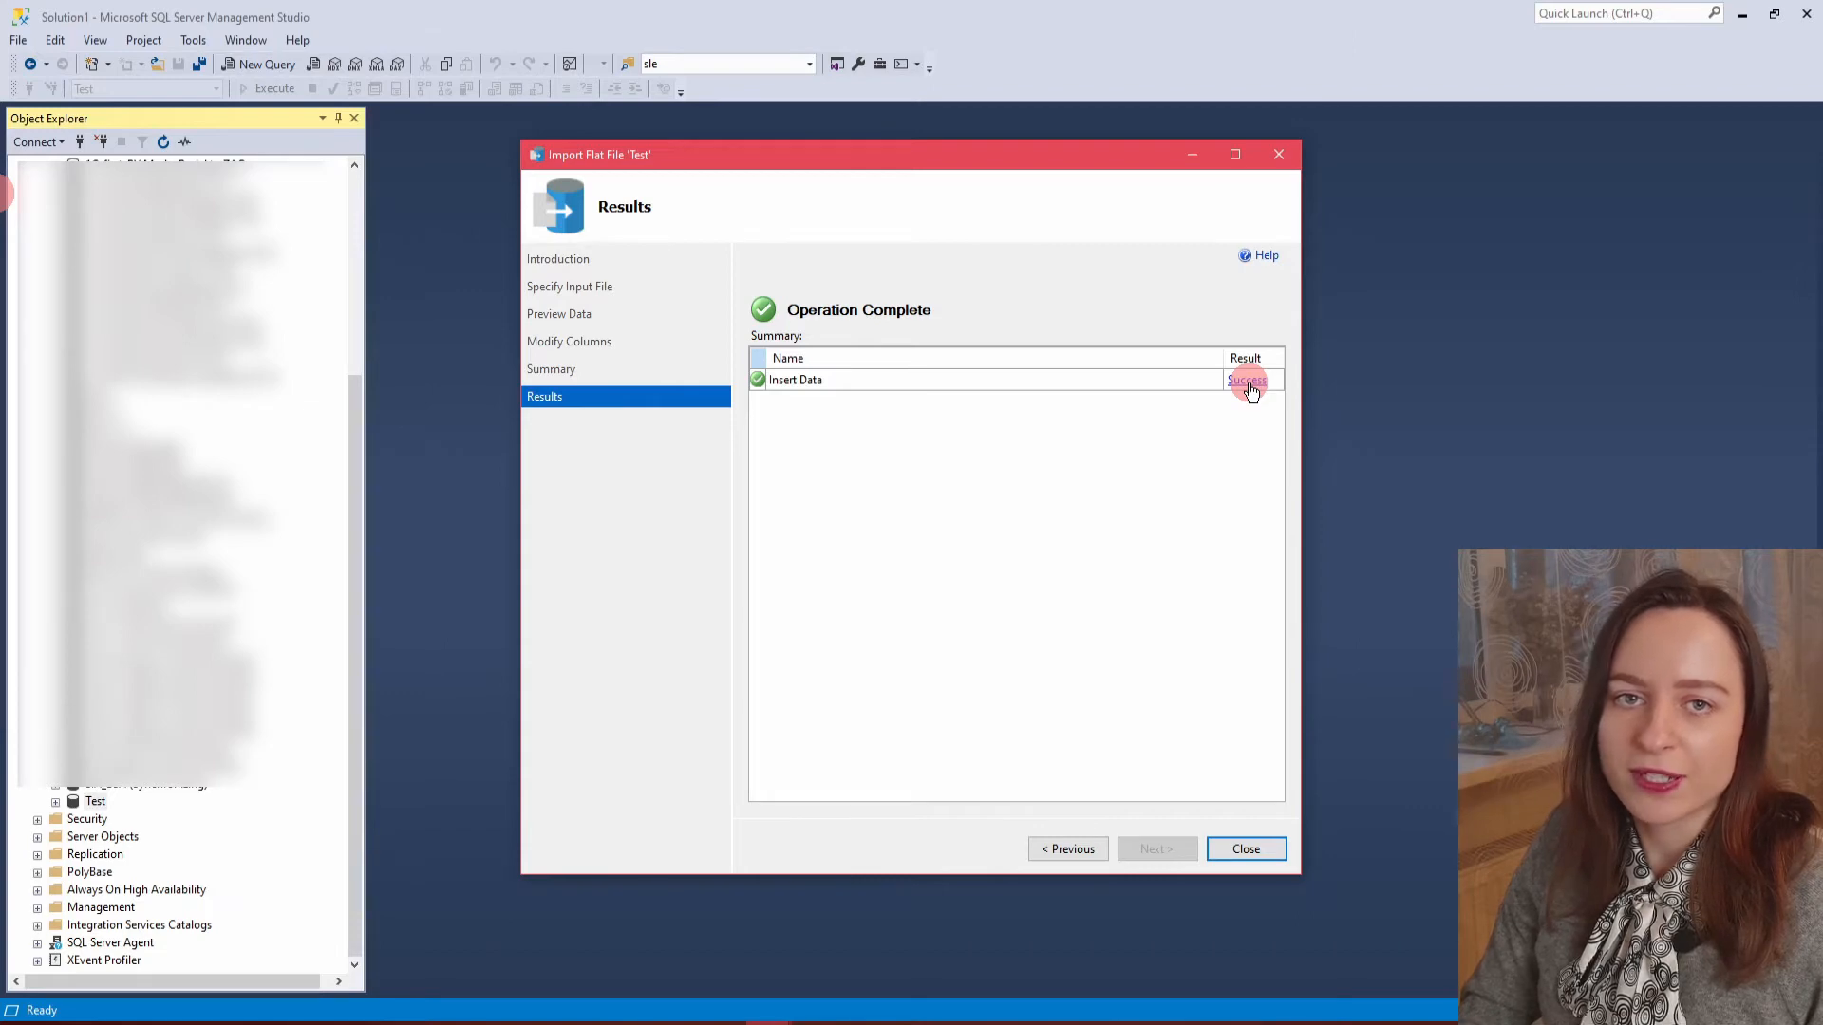
click(1262, 852)
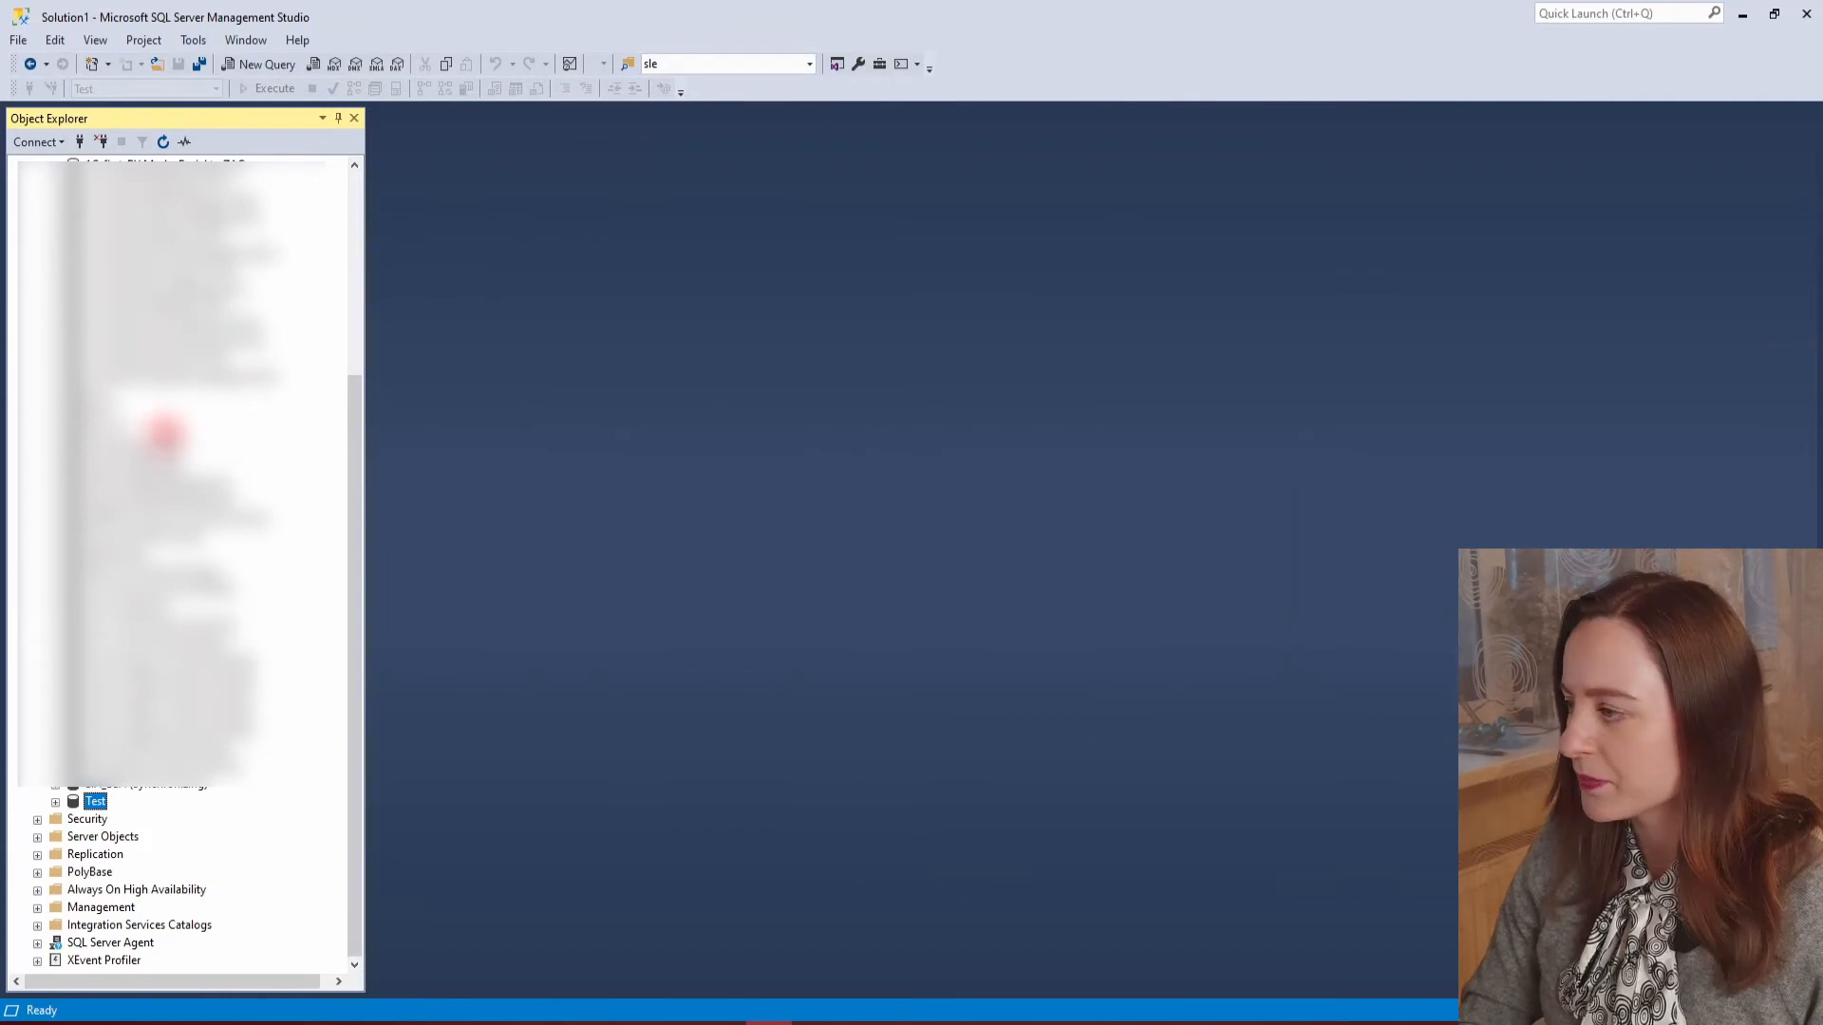
Refresh the server node in Object Explorer.
scroll(168, 434, up, 6)
click(136, 165)
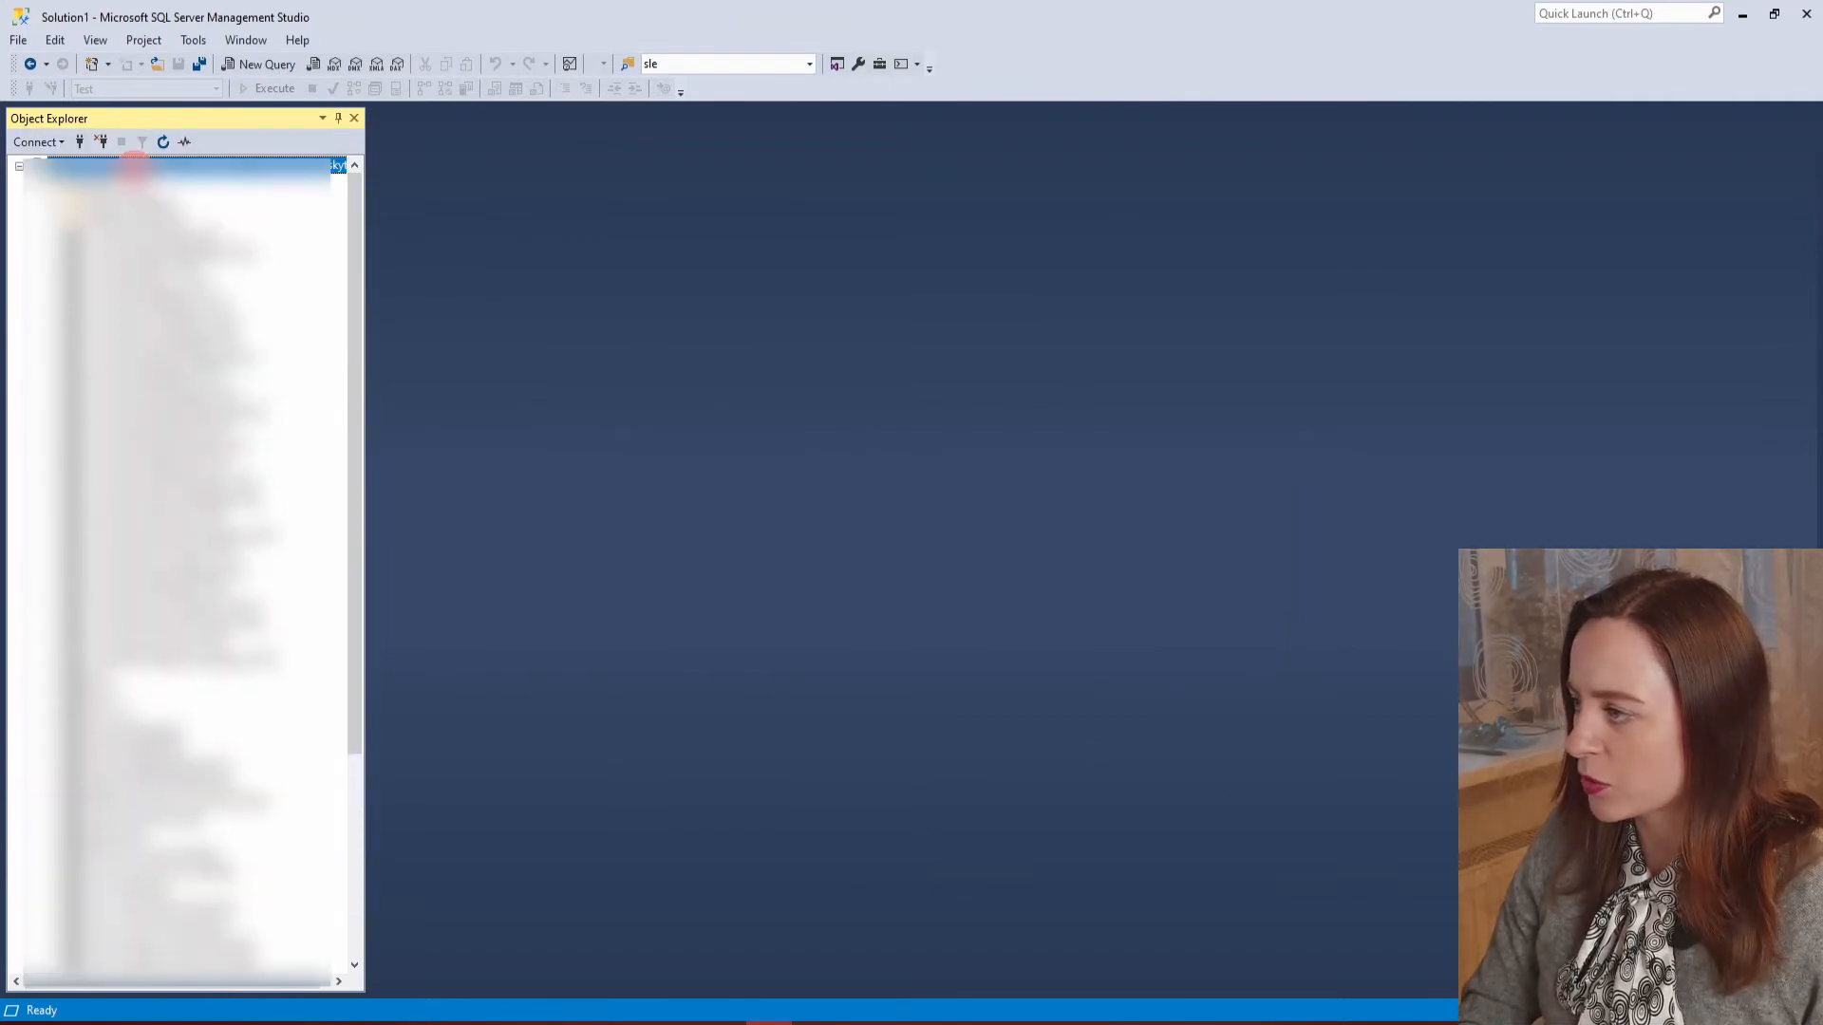
click(163, 141)
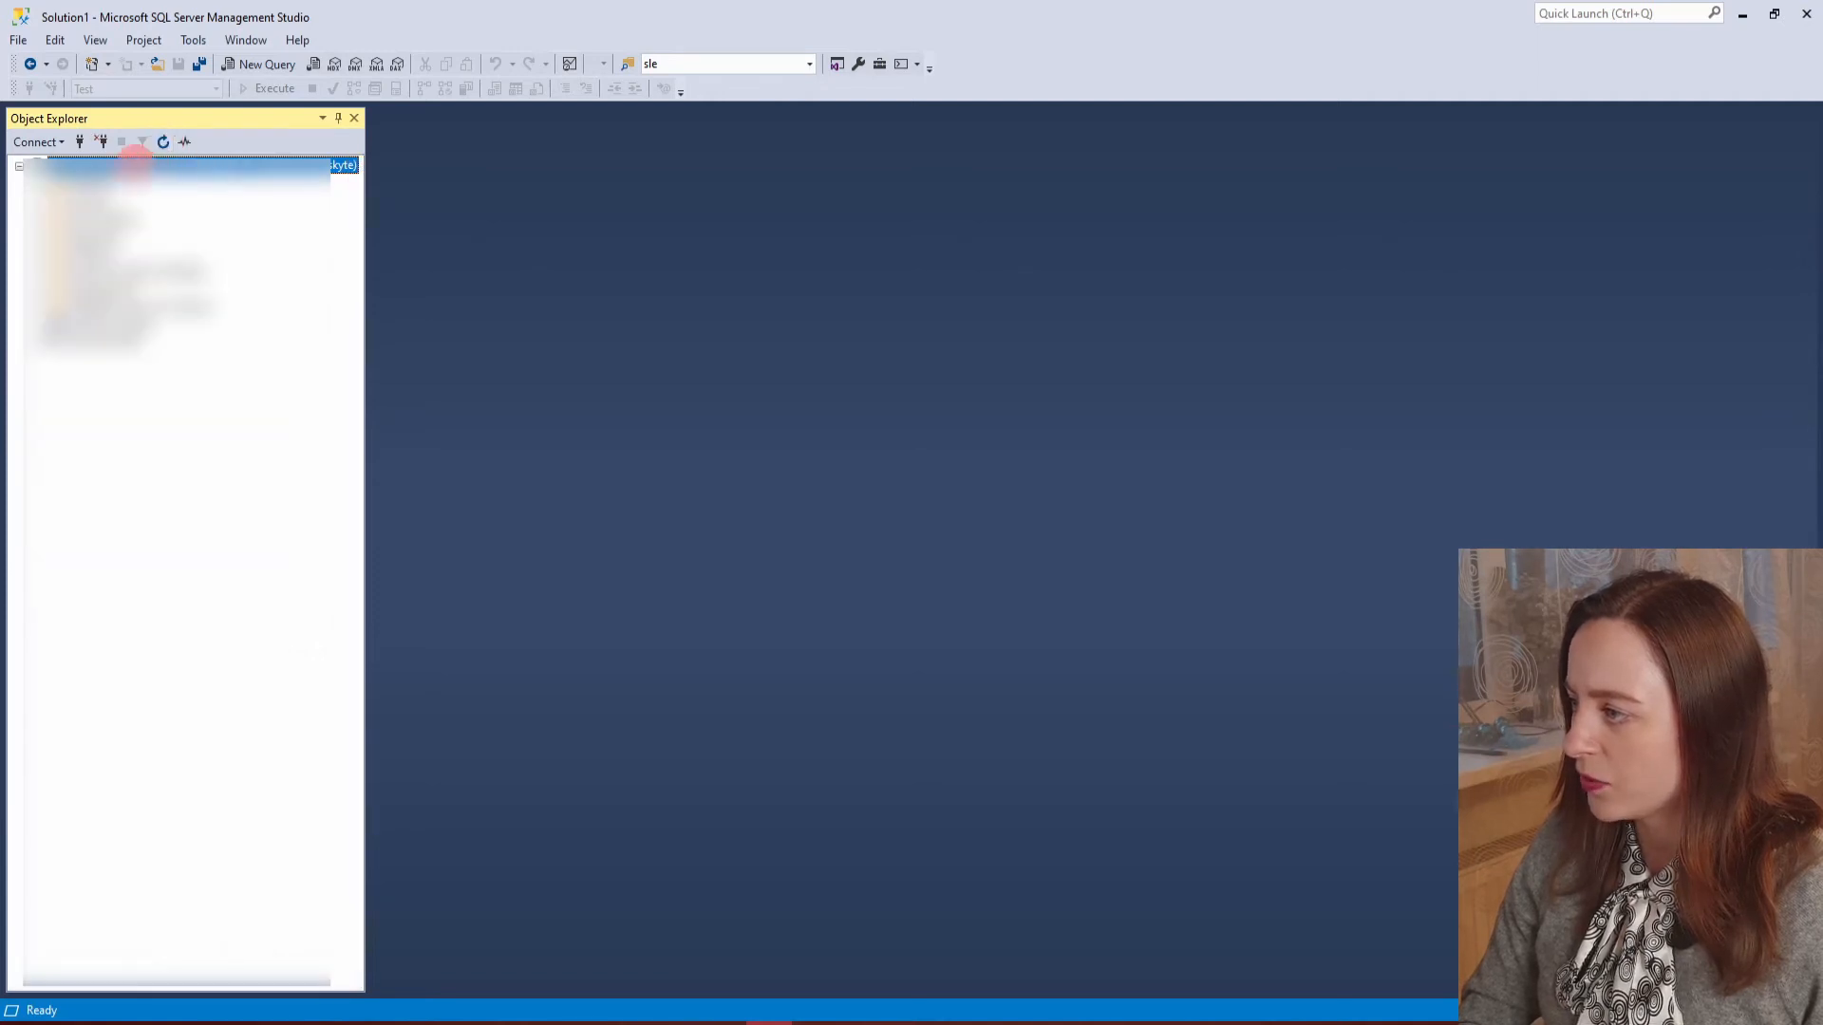
Expand Databases, the Test database and its Tables folder to reveal the imported table.
click(36, 184)
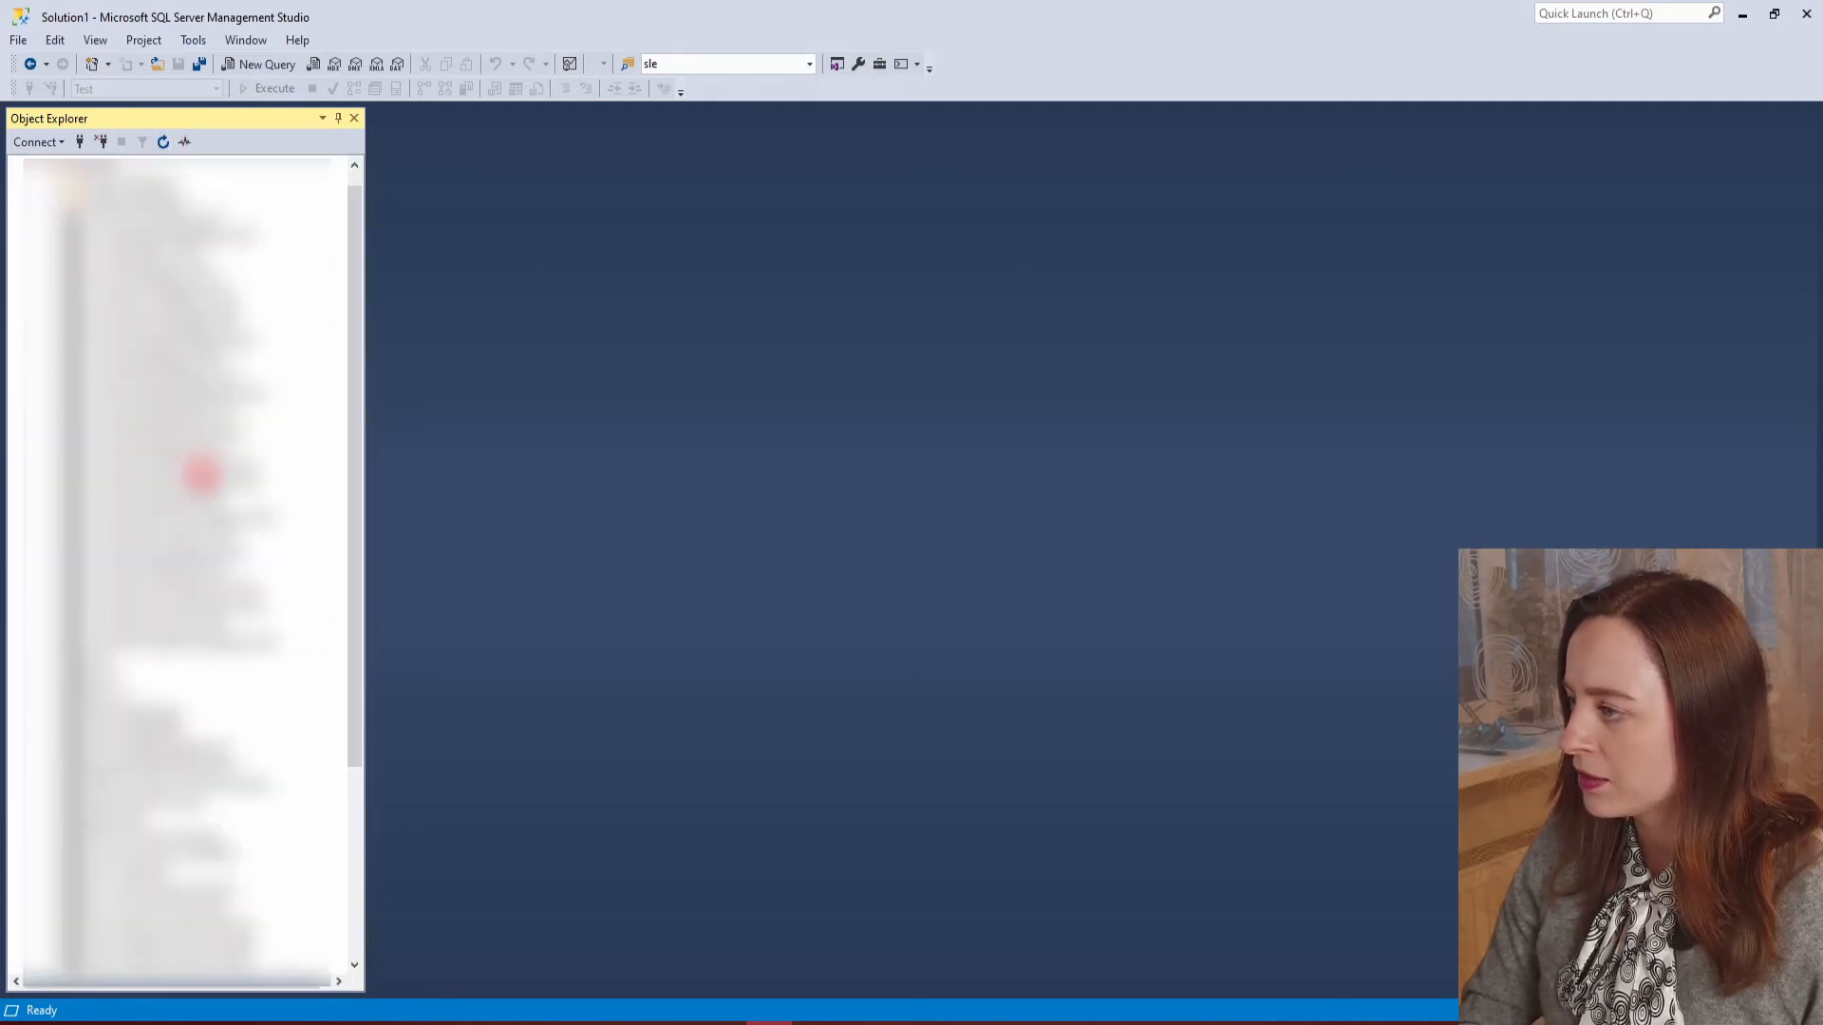
scroll(207, 498, down, 5)
click(55, 803)
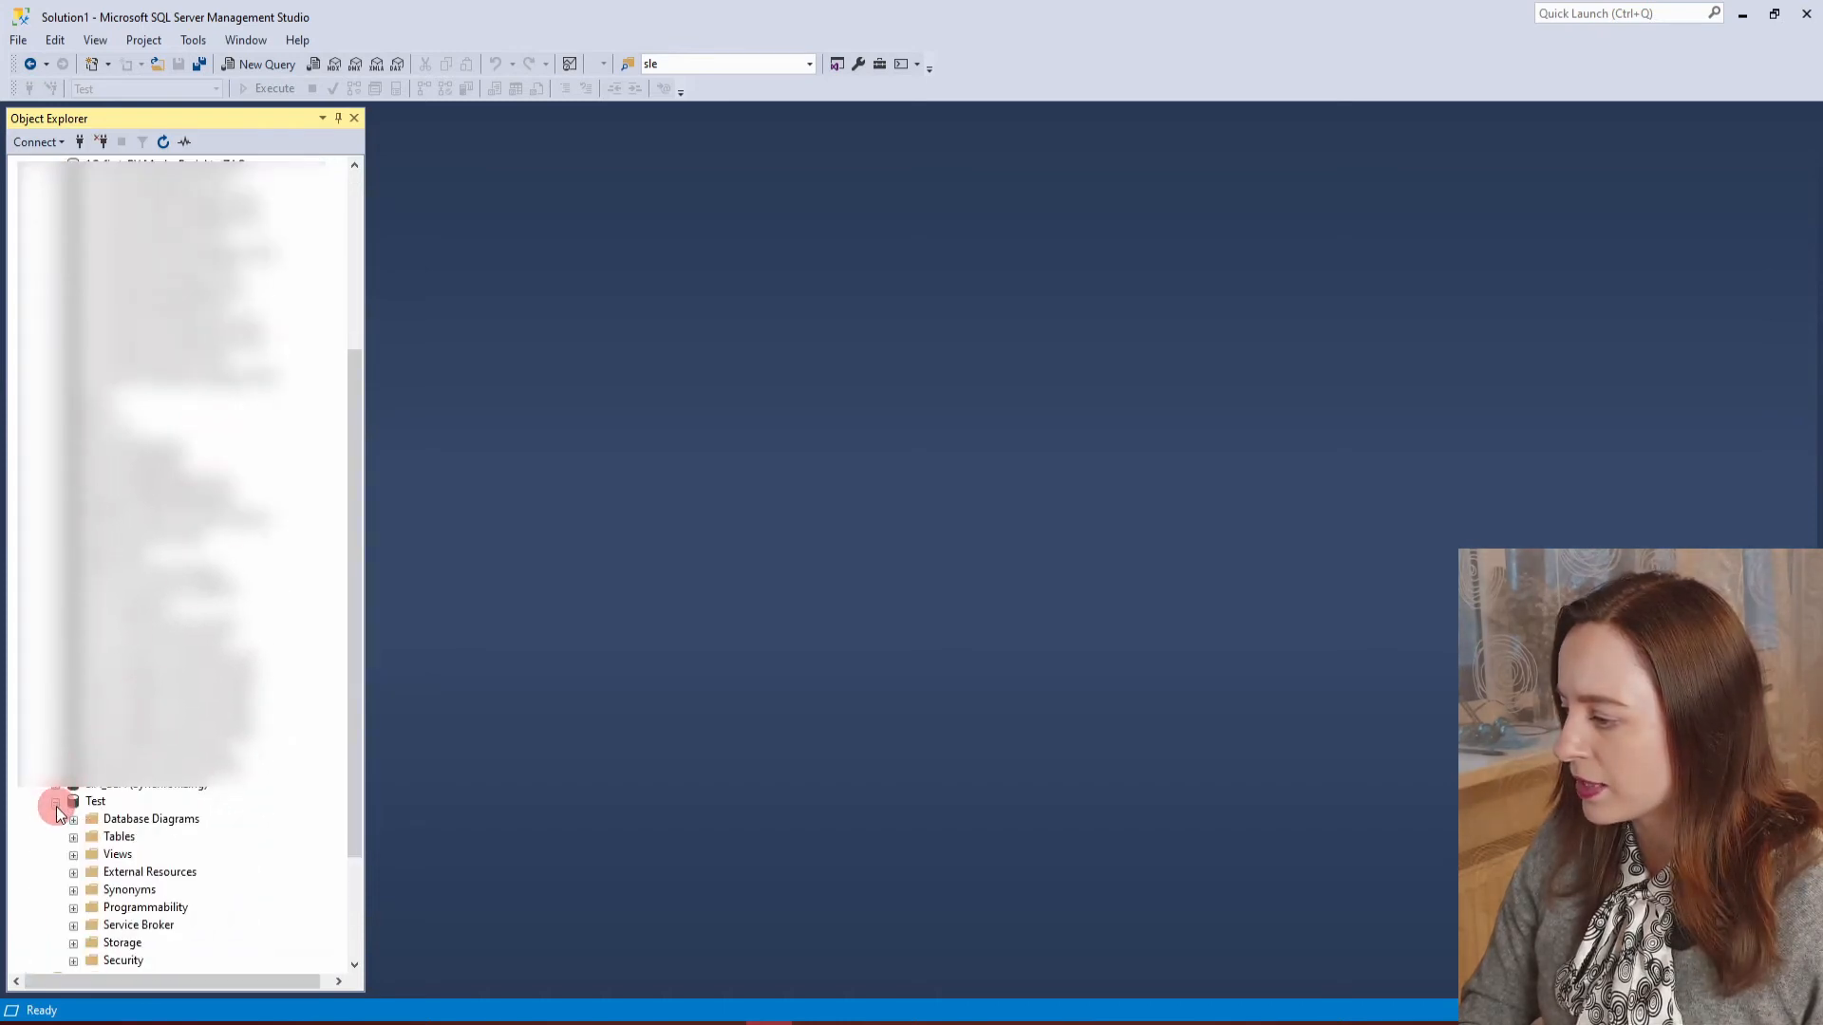
scroll(263, 633, down, 3)
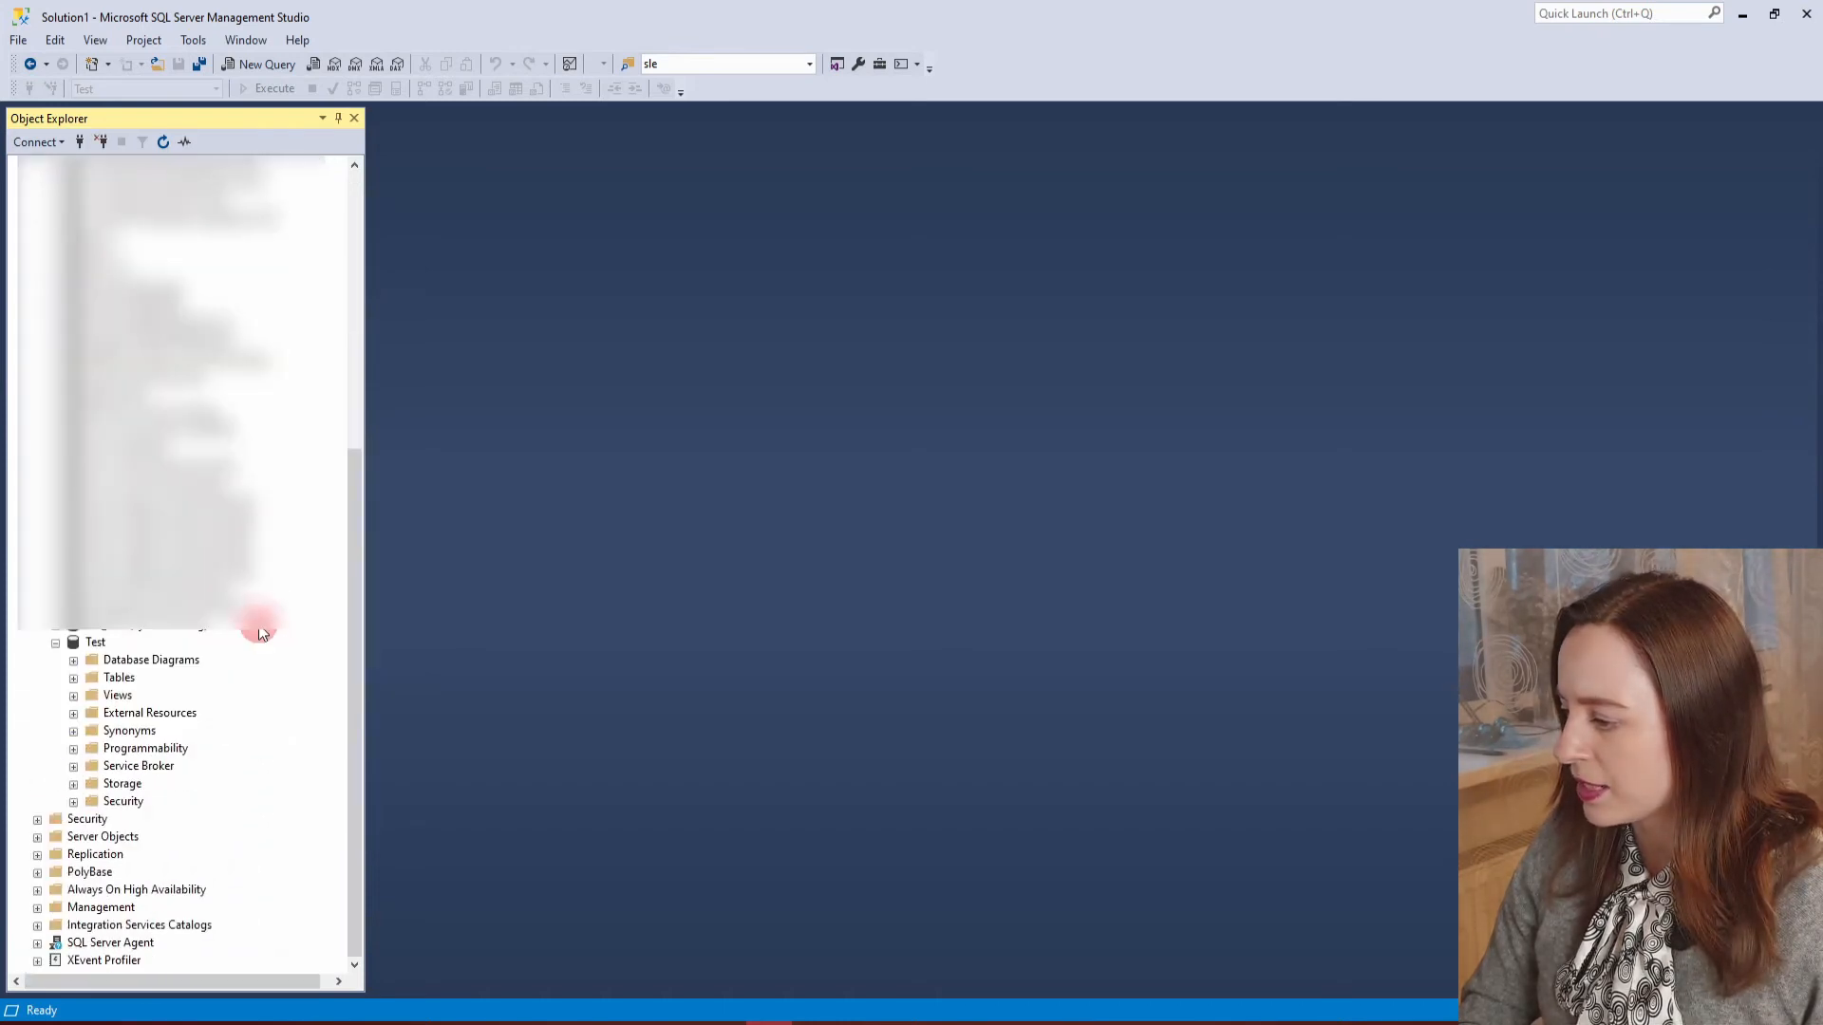
click(74, 680)
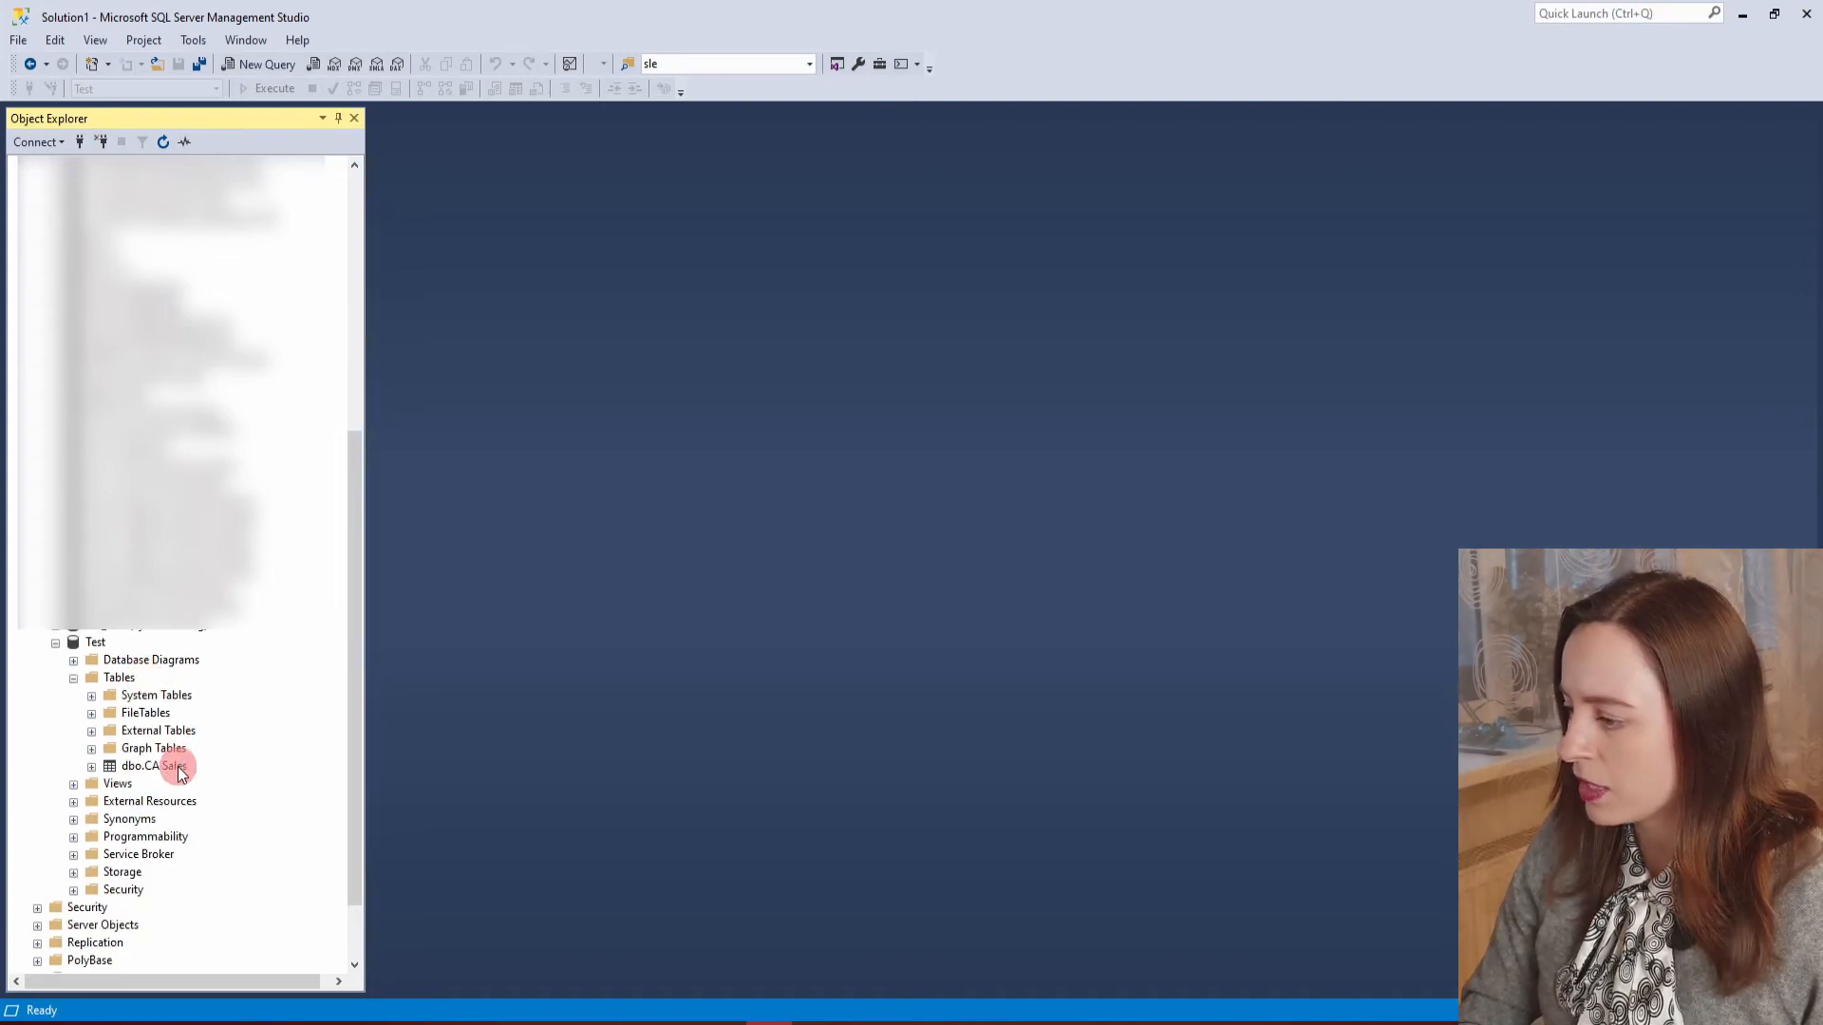
Select the top 1000 rows of dbo.CA Sales and check the Date values in the results.
click(171, 765)
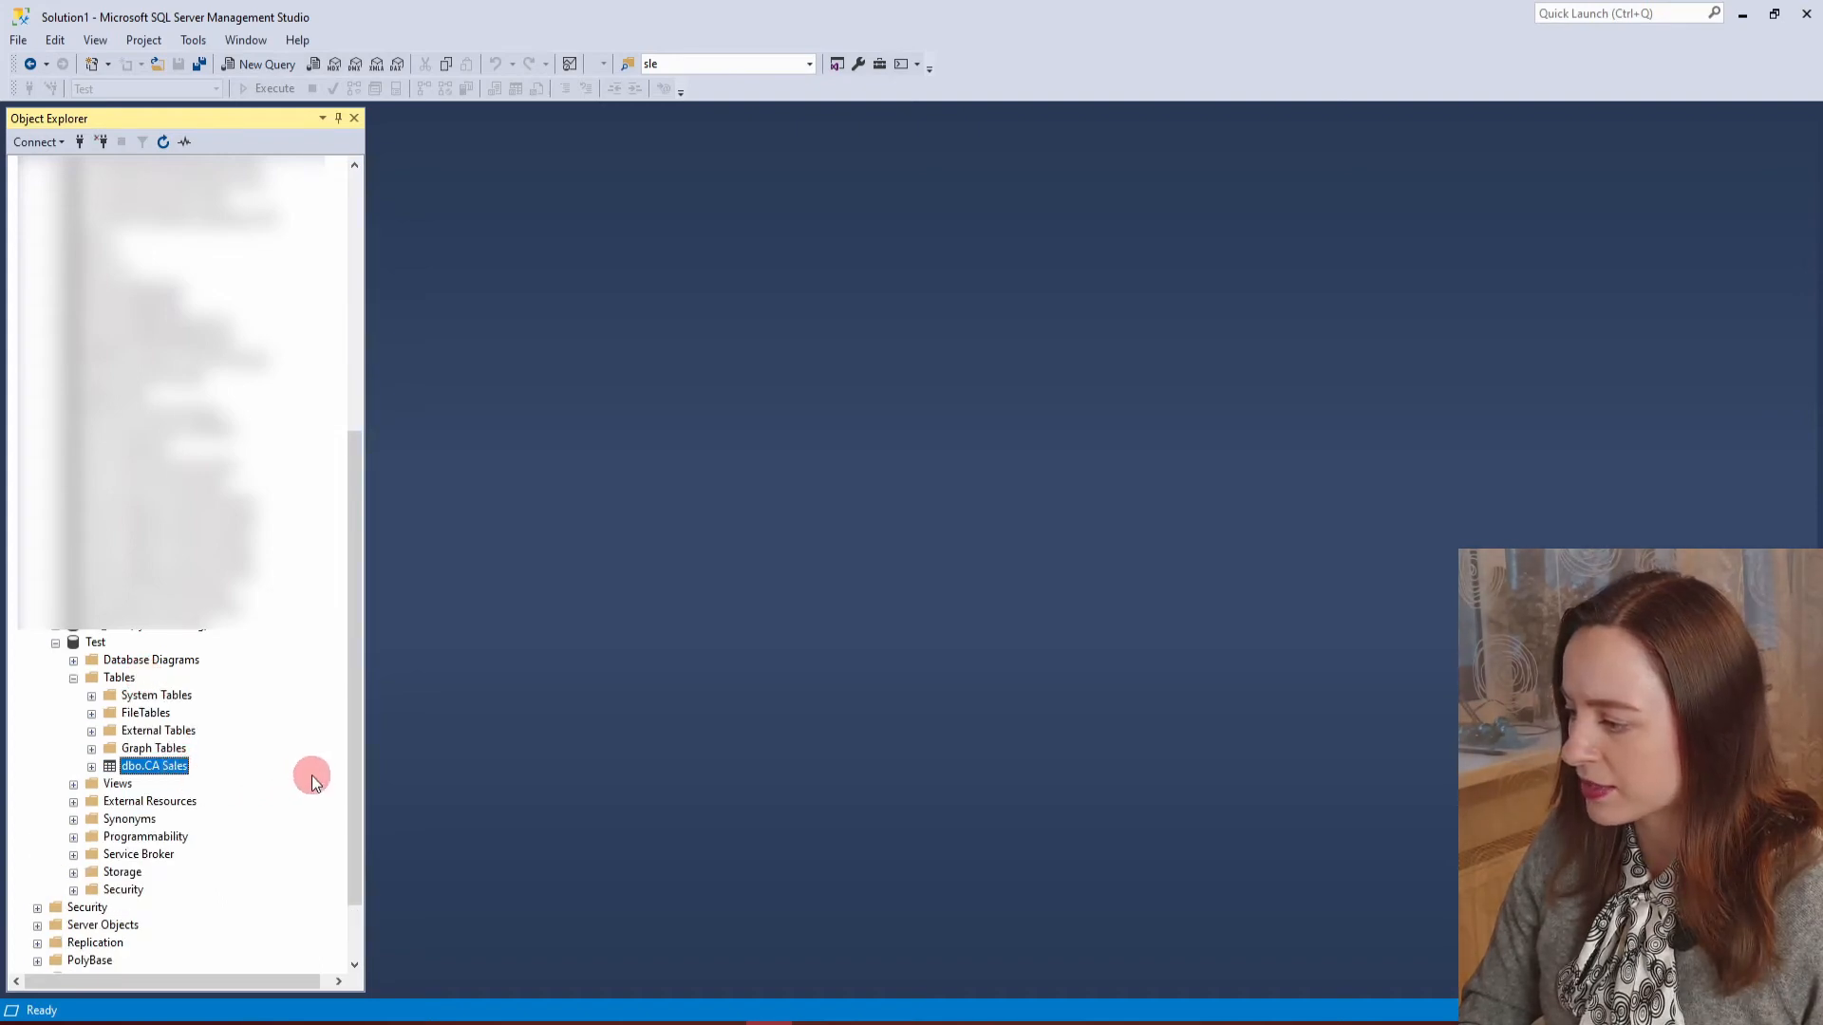
right_click(171, 771)
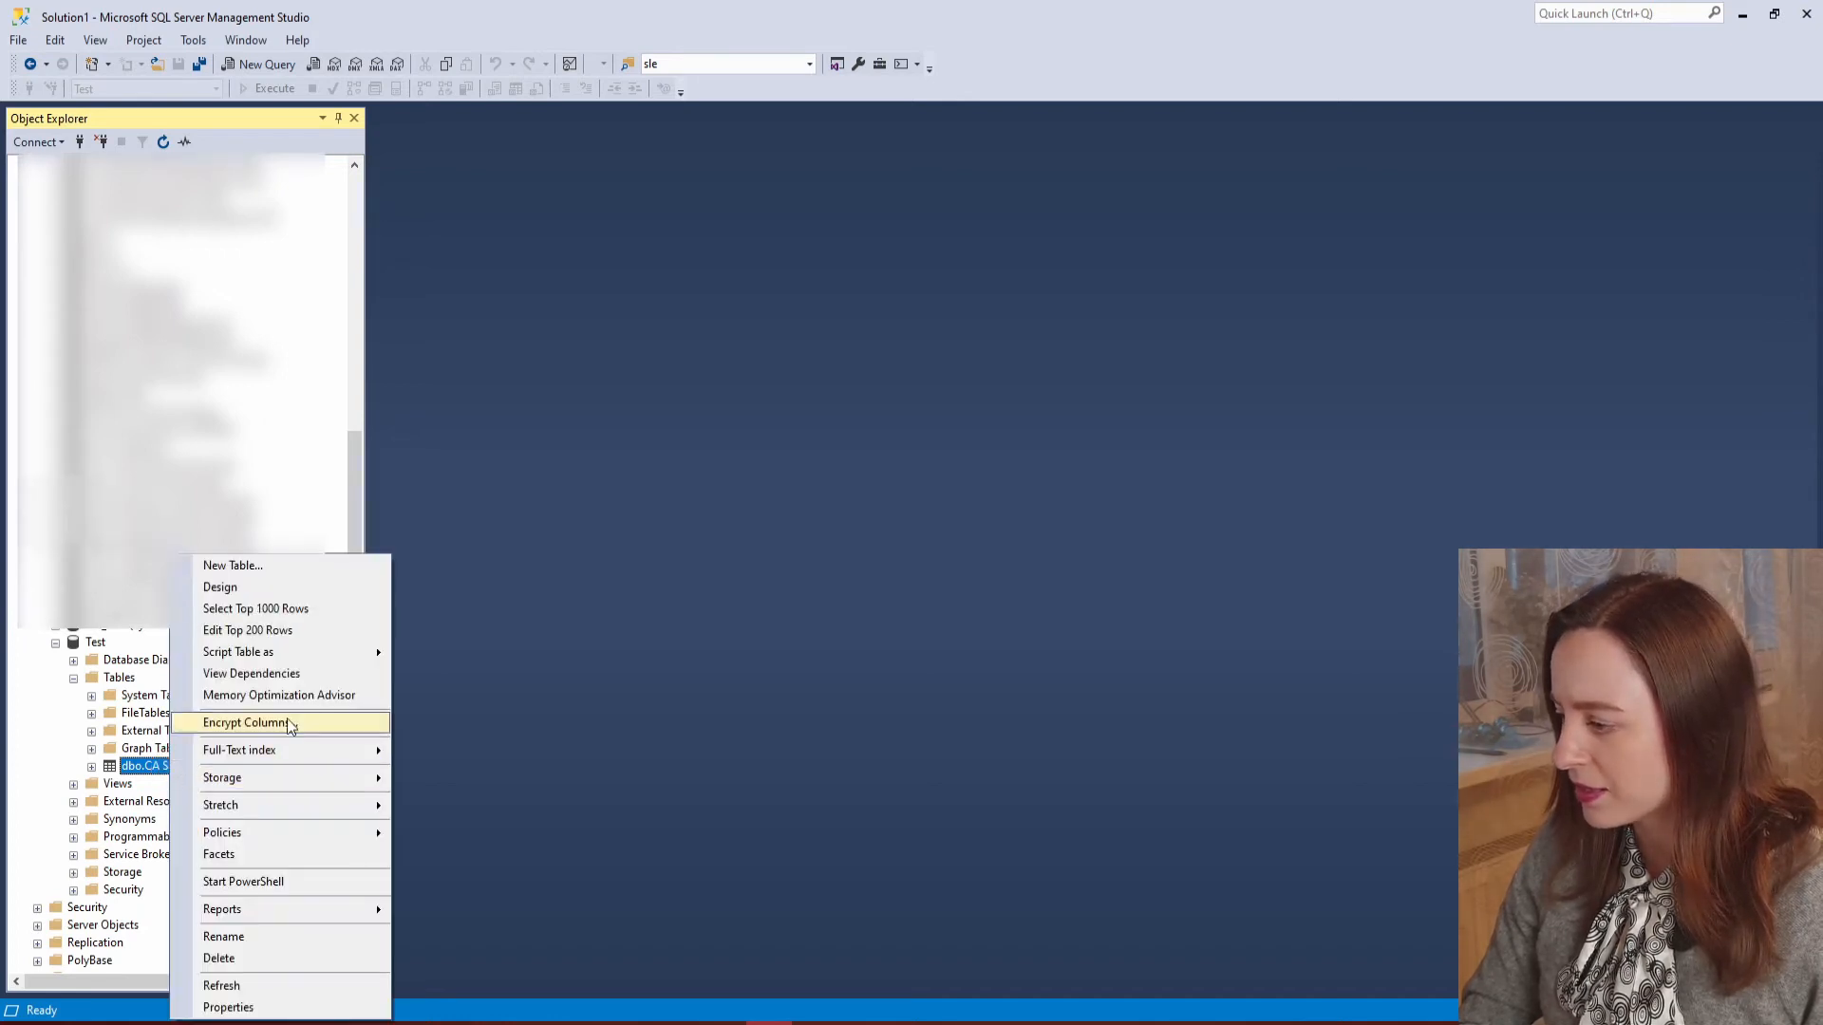
click(328, 608)
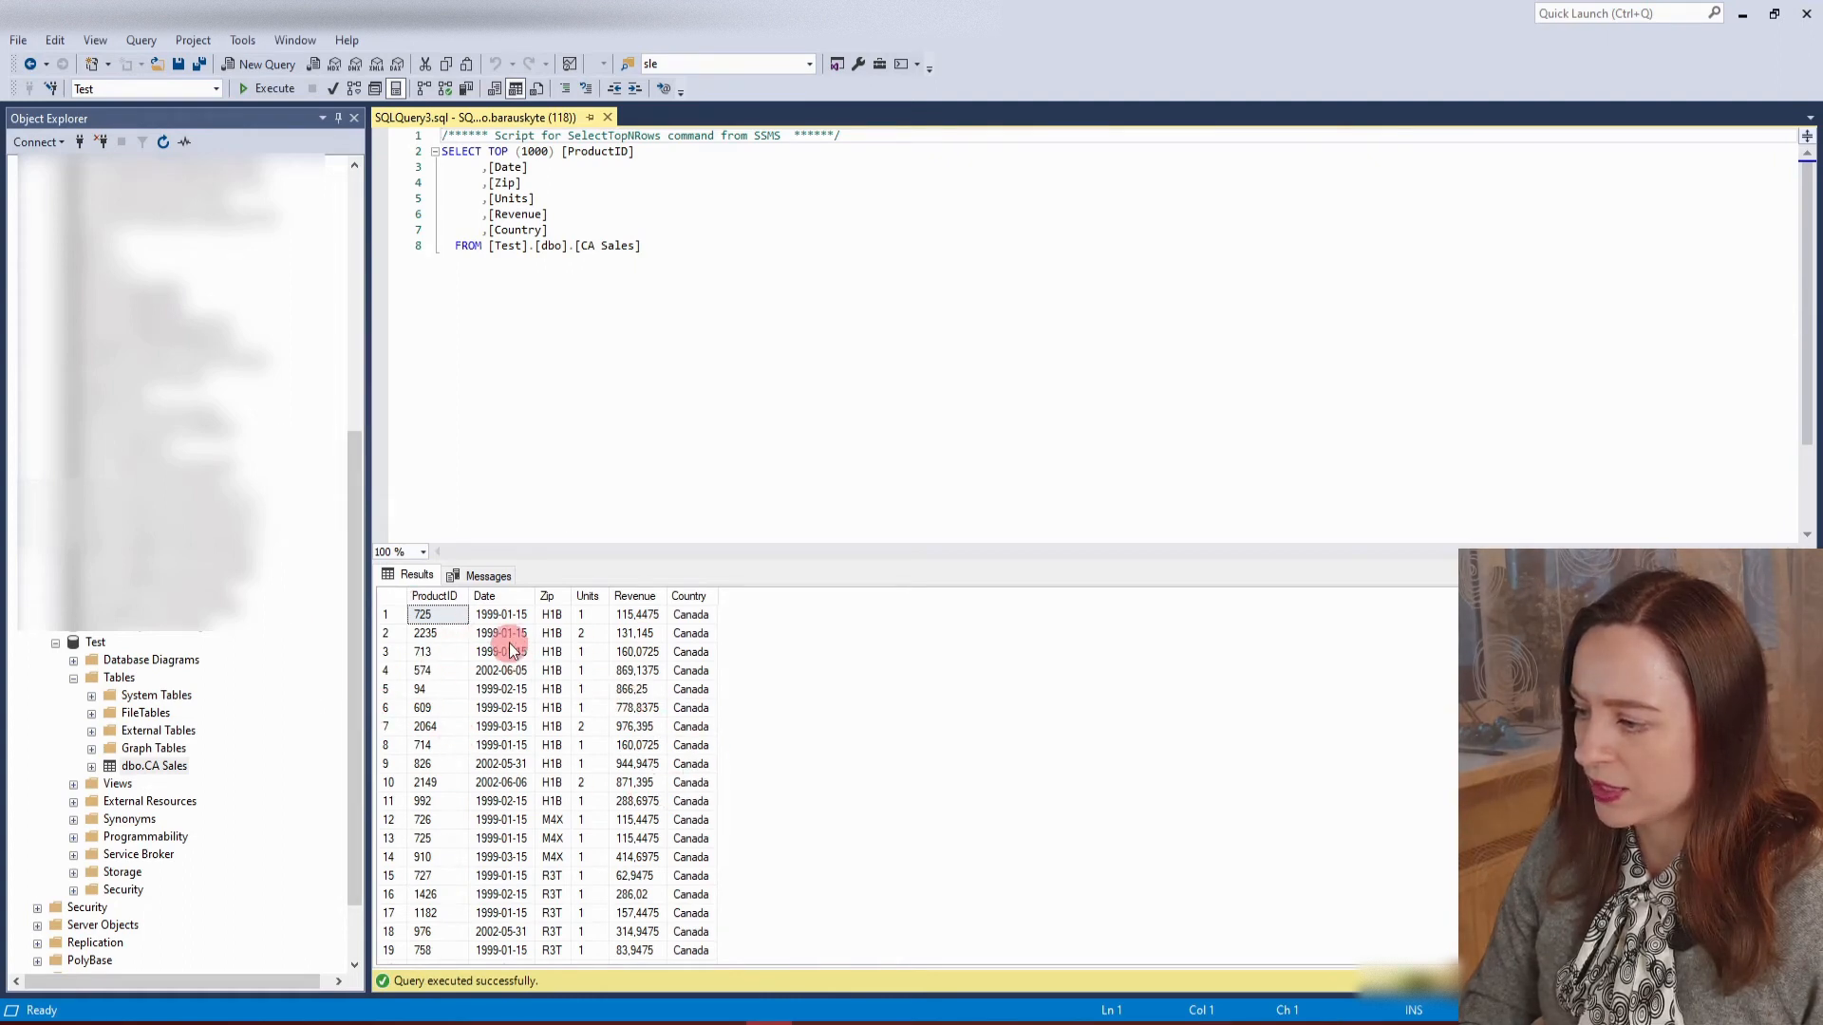
drag(503, 616, 520, 919)
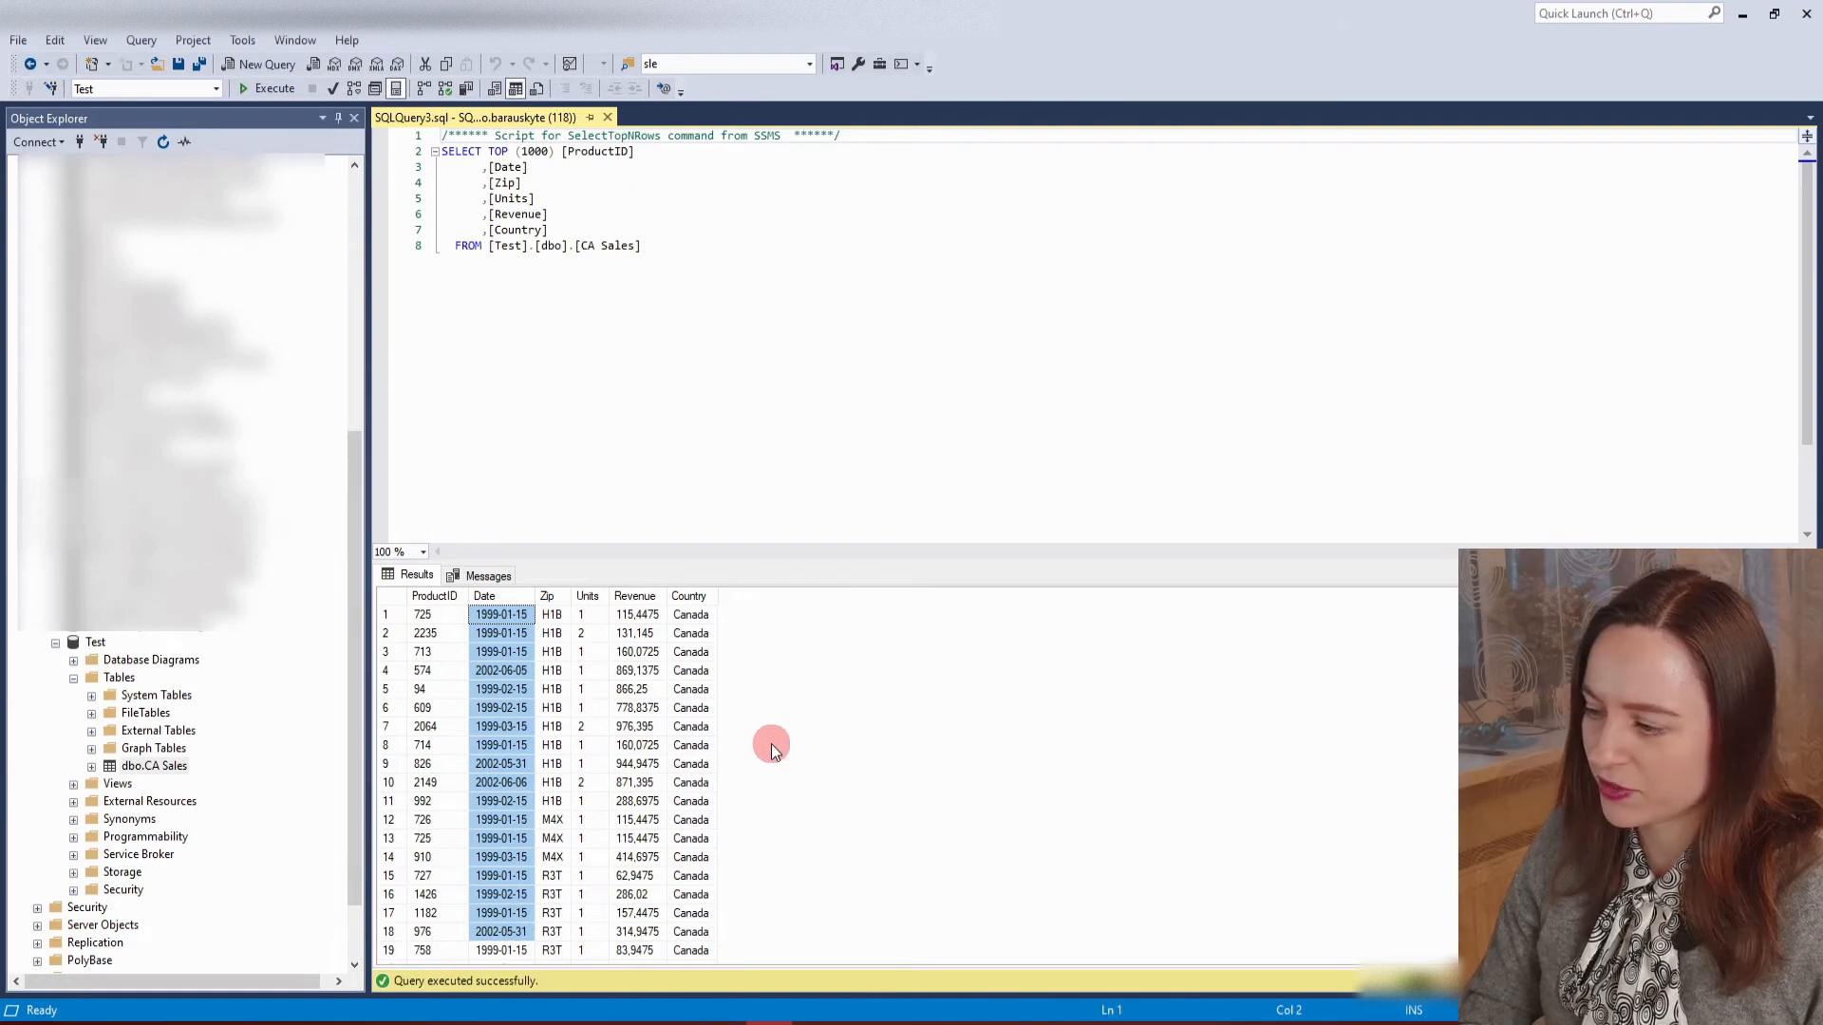
Start a second query two lines below the generated script with Select [ProductID] followed by a comma.
click(684, 247)
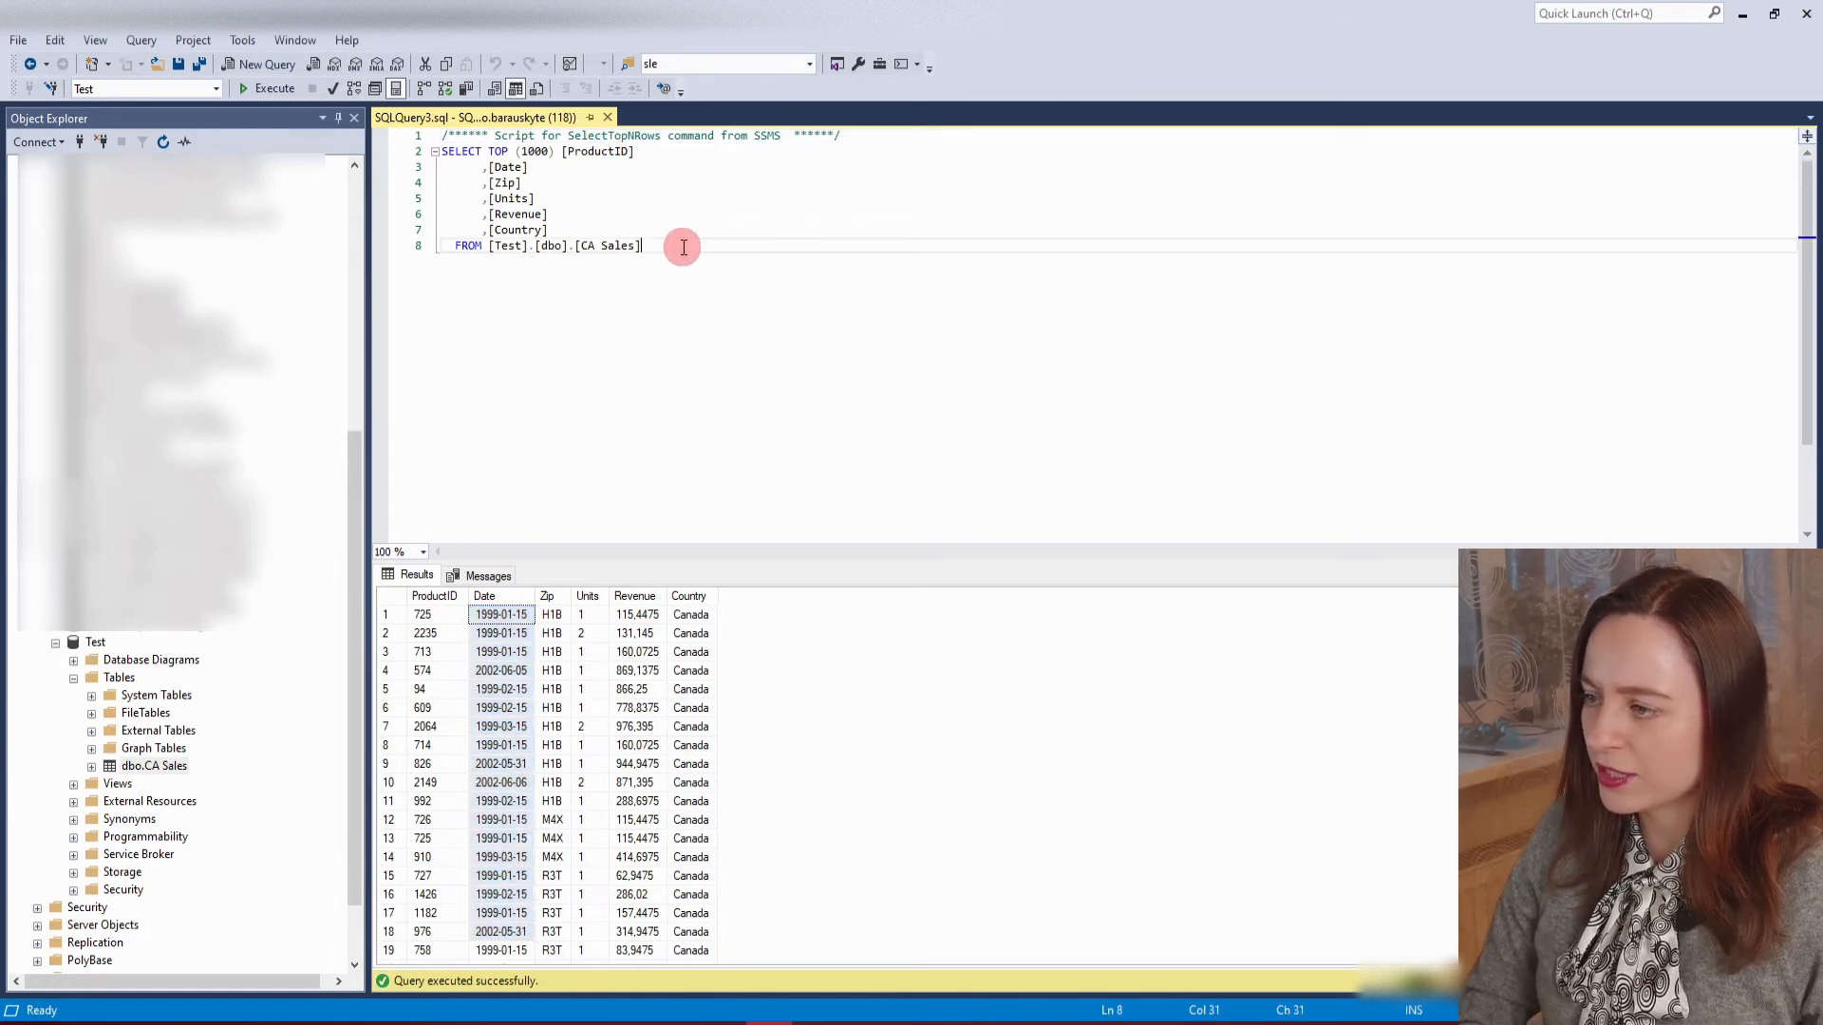
key(Return)
key(Return)
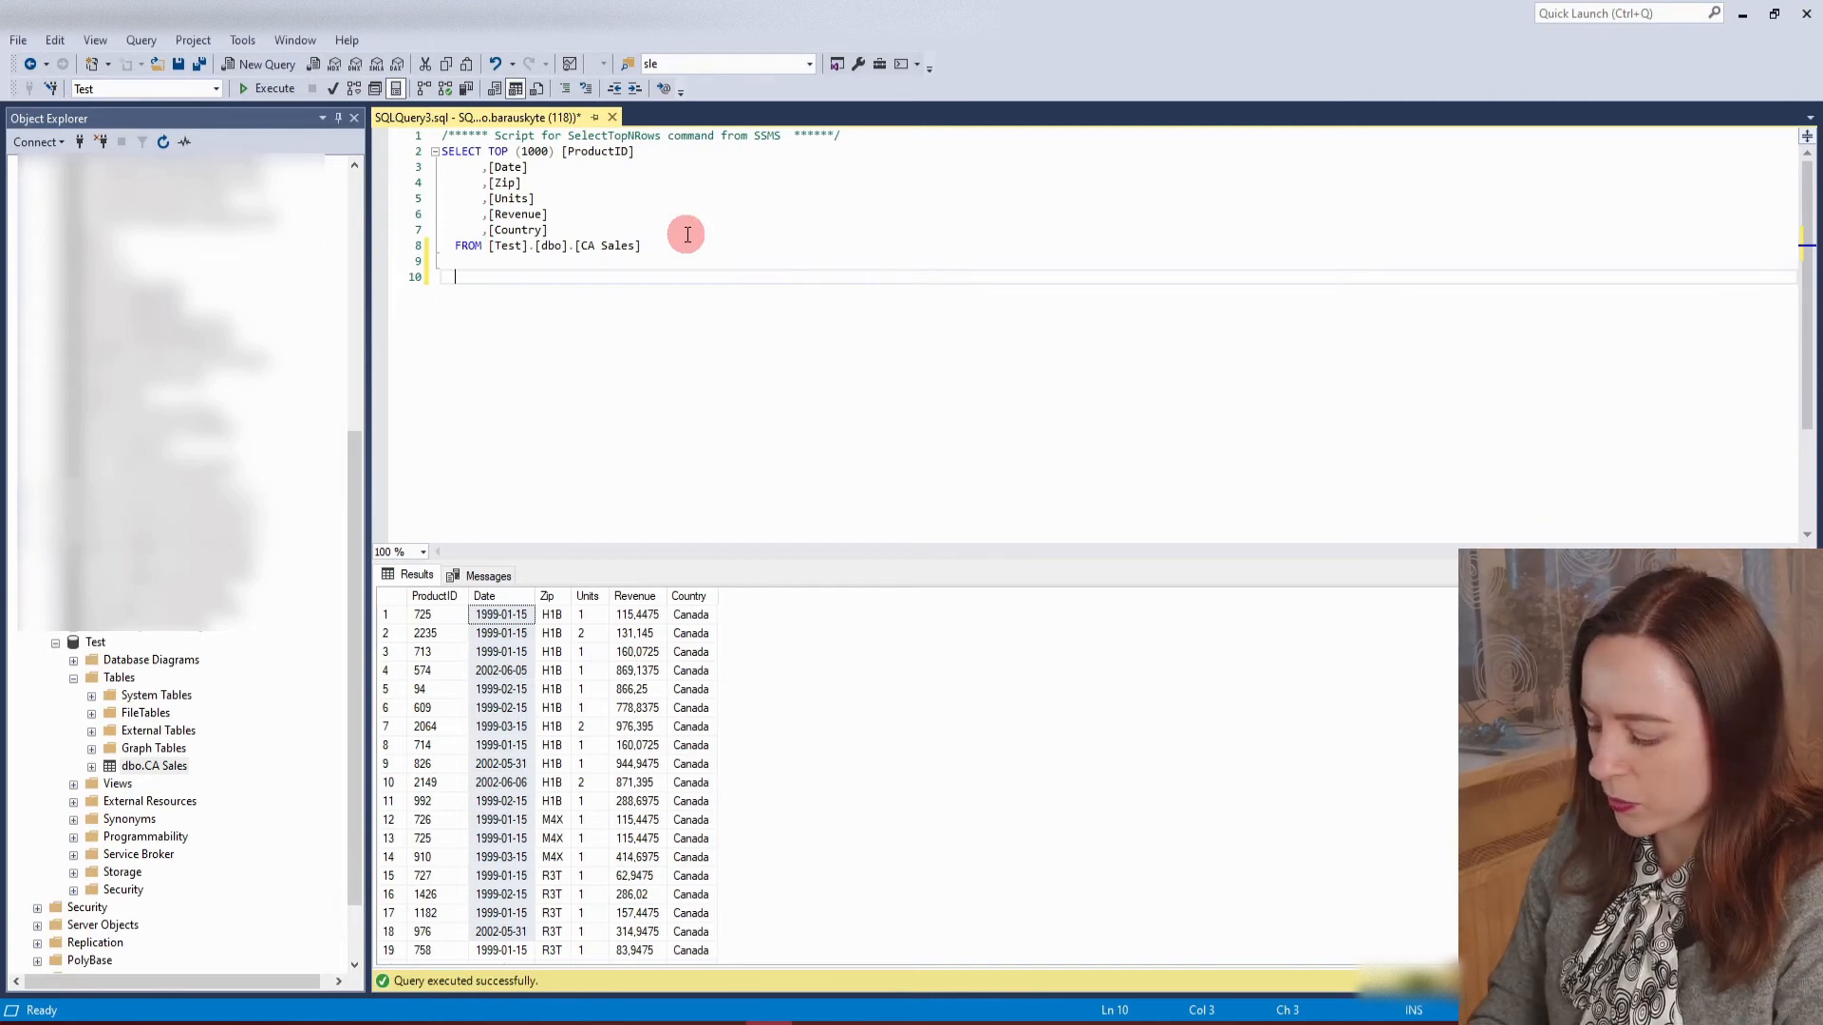
text(Select)
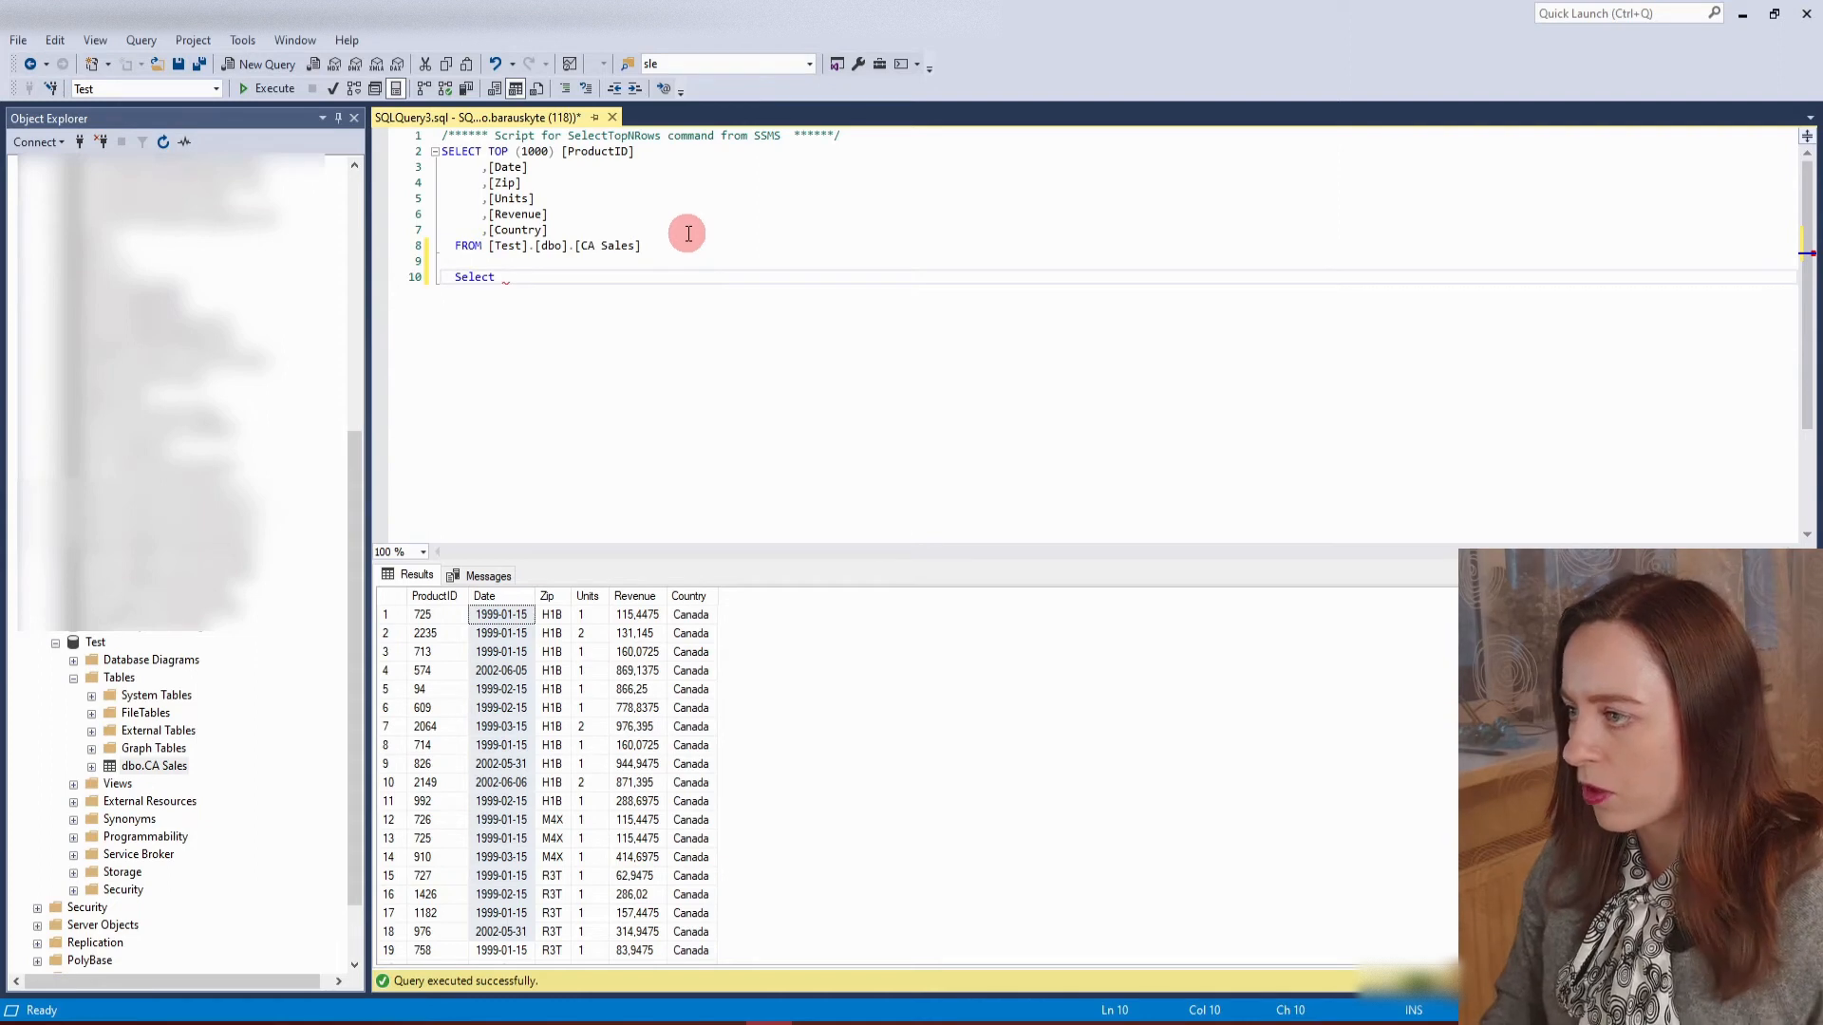
click(561, 136)
click(560, 153)
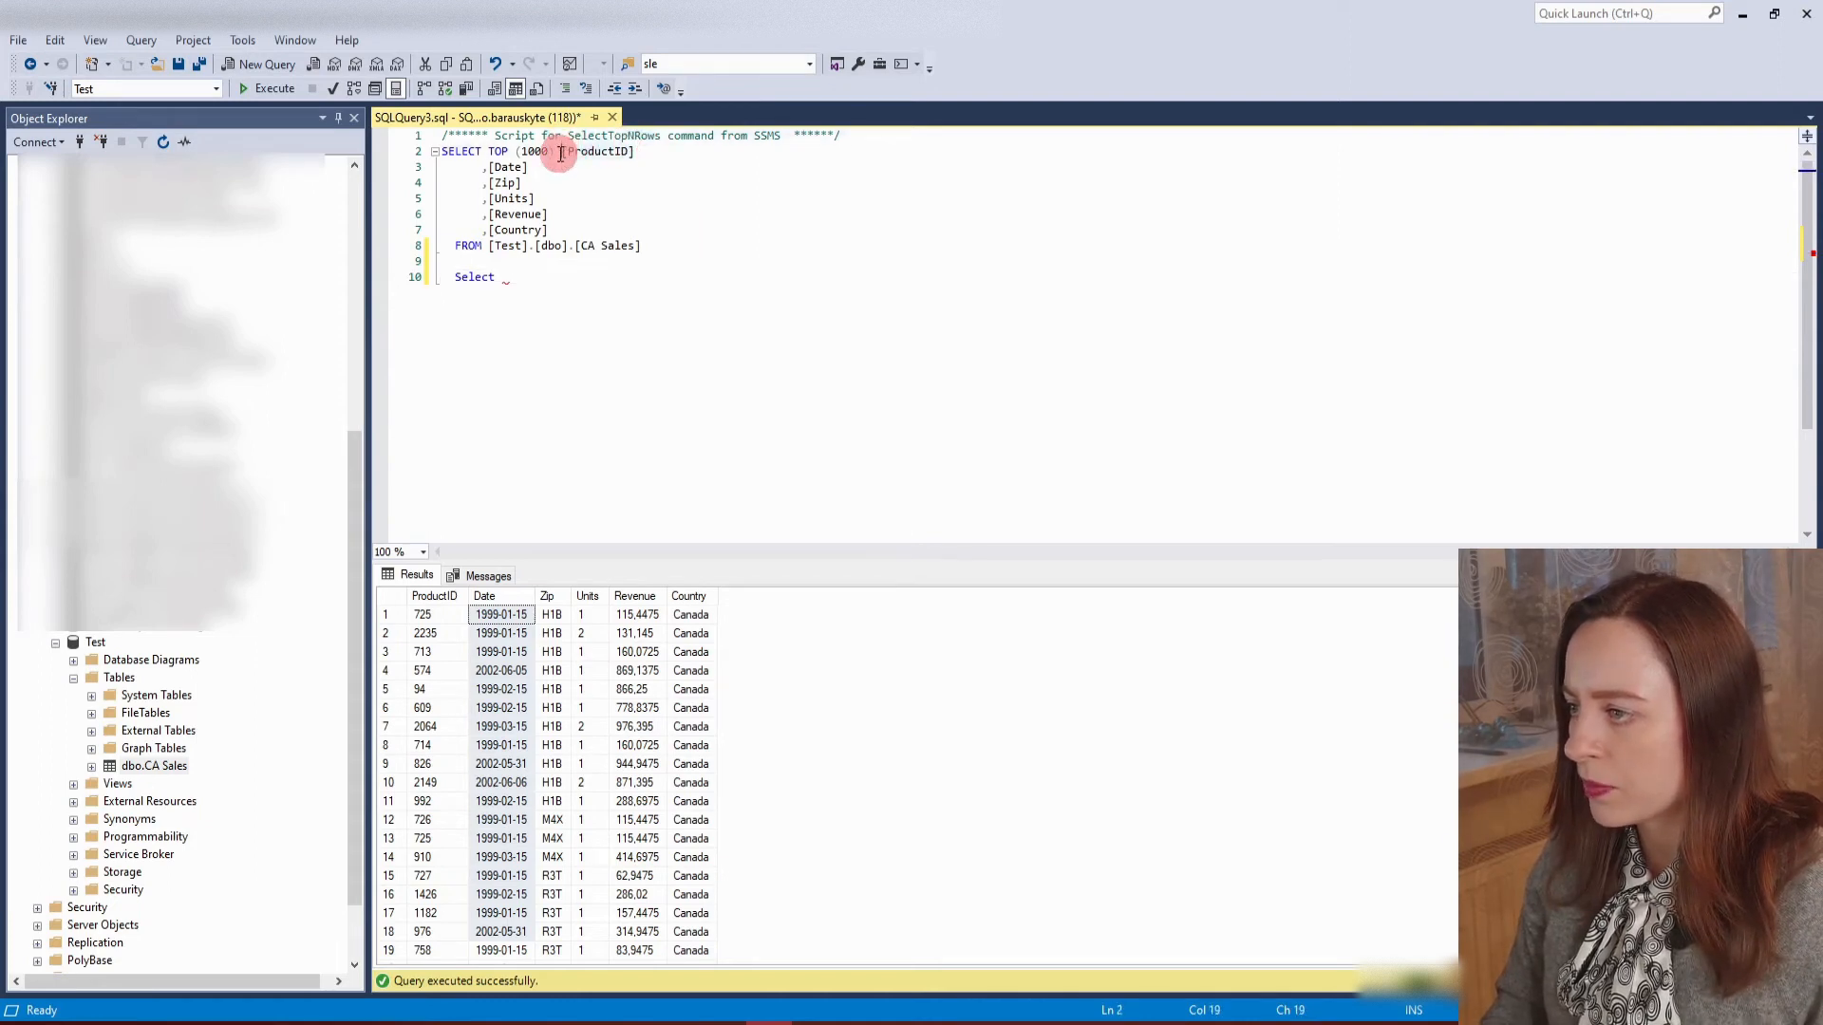
click(521, 277)
text([ProductID])
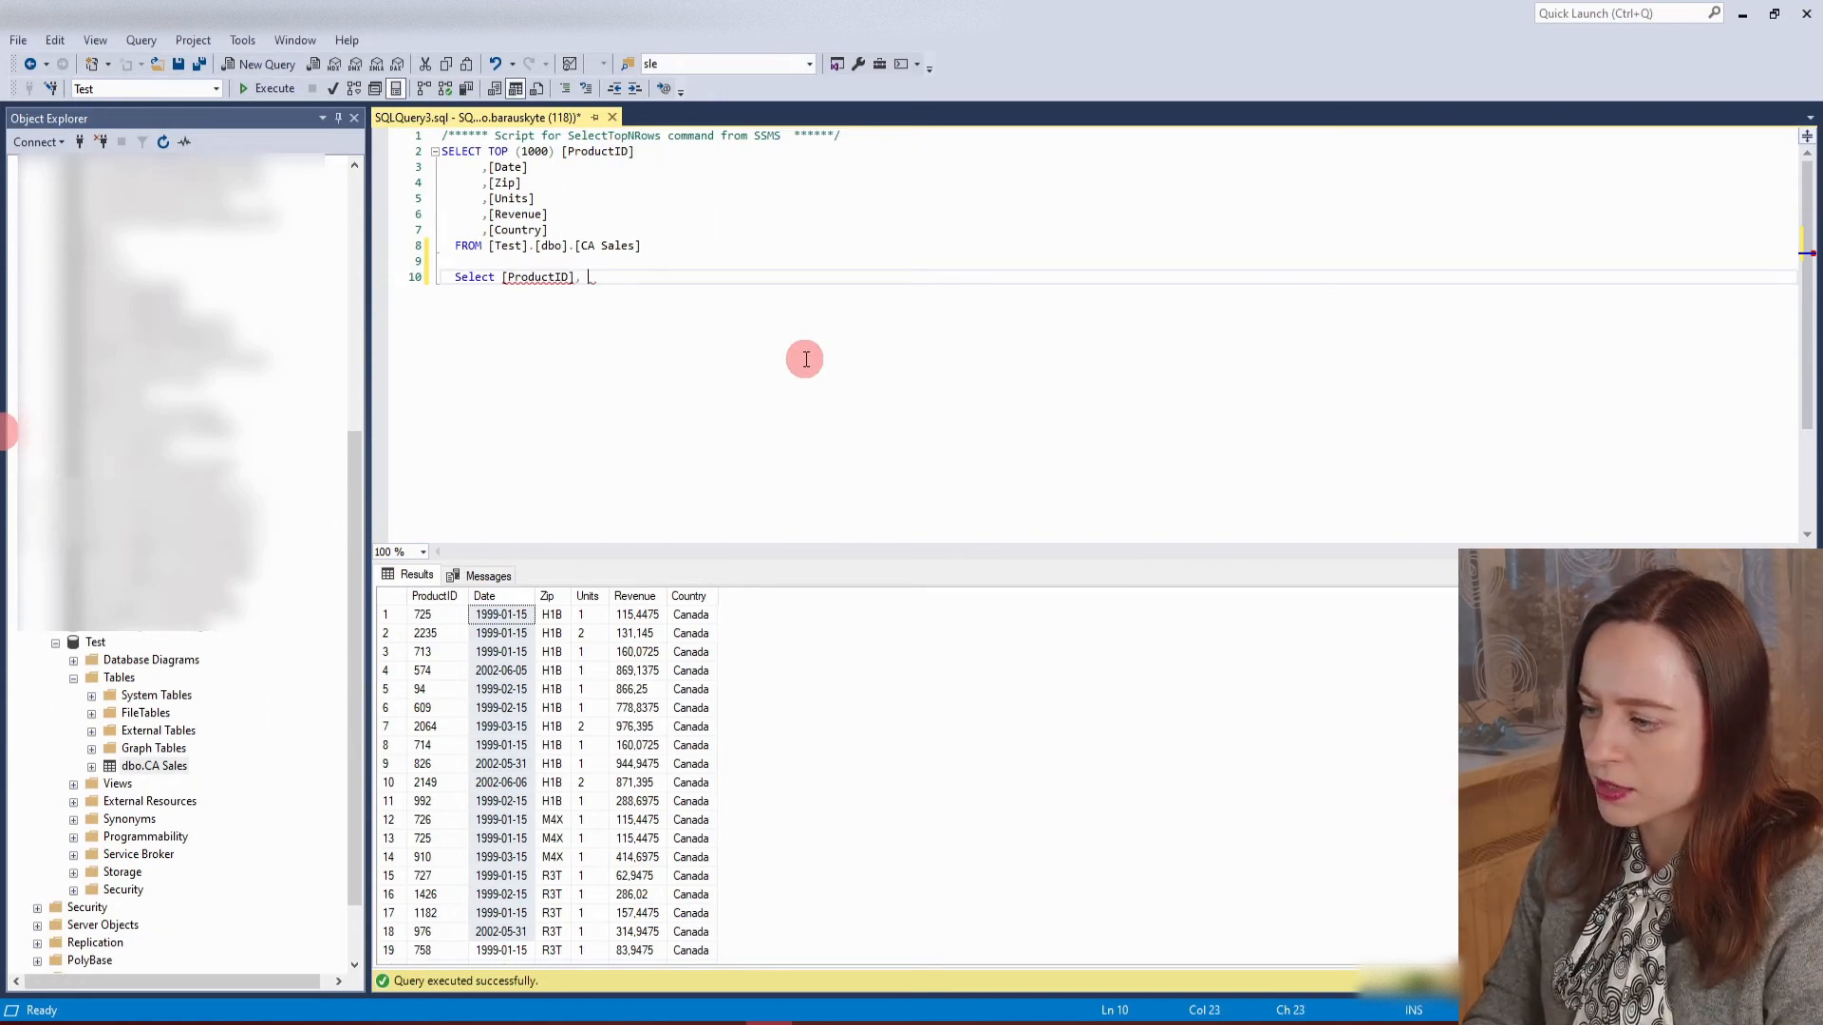
text(, )
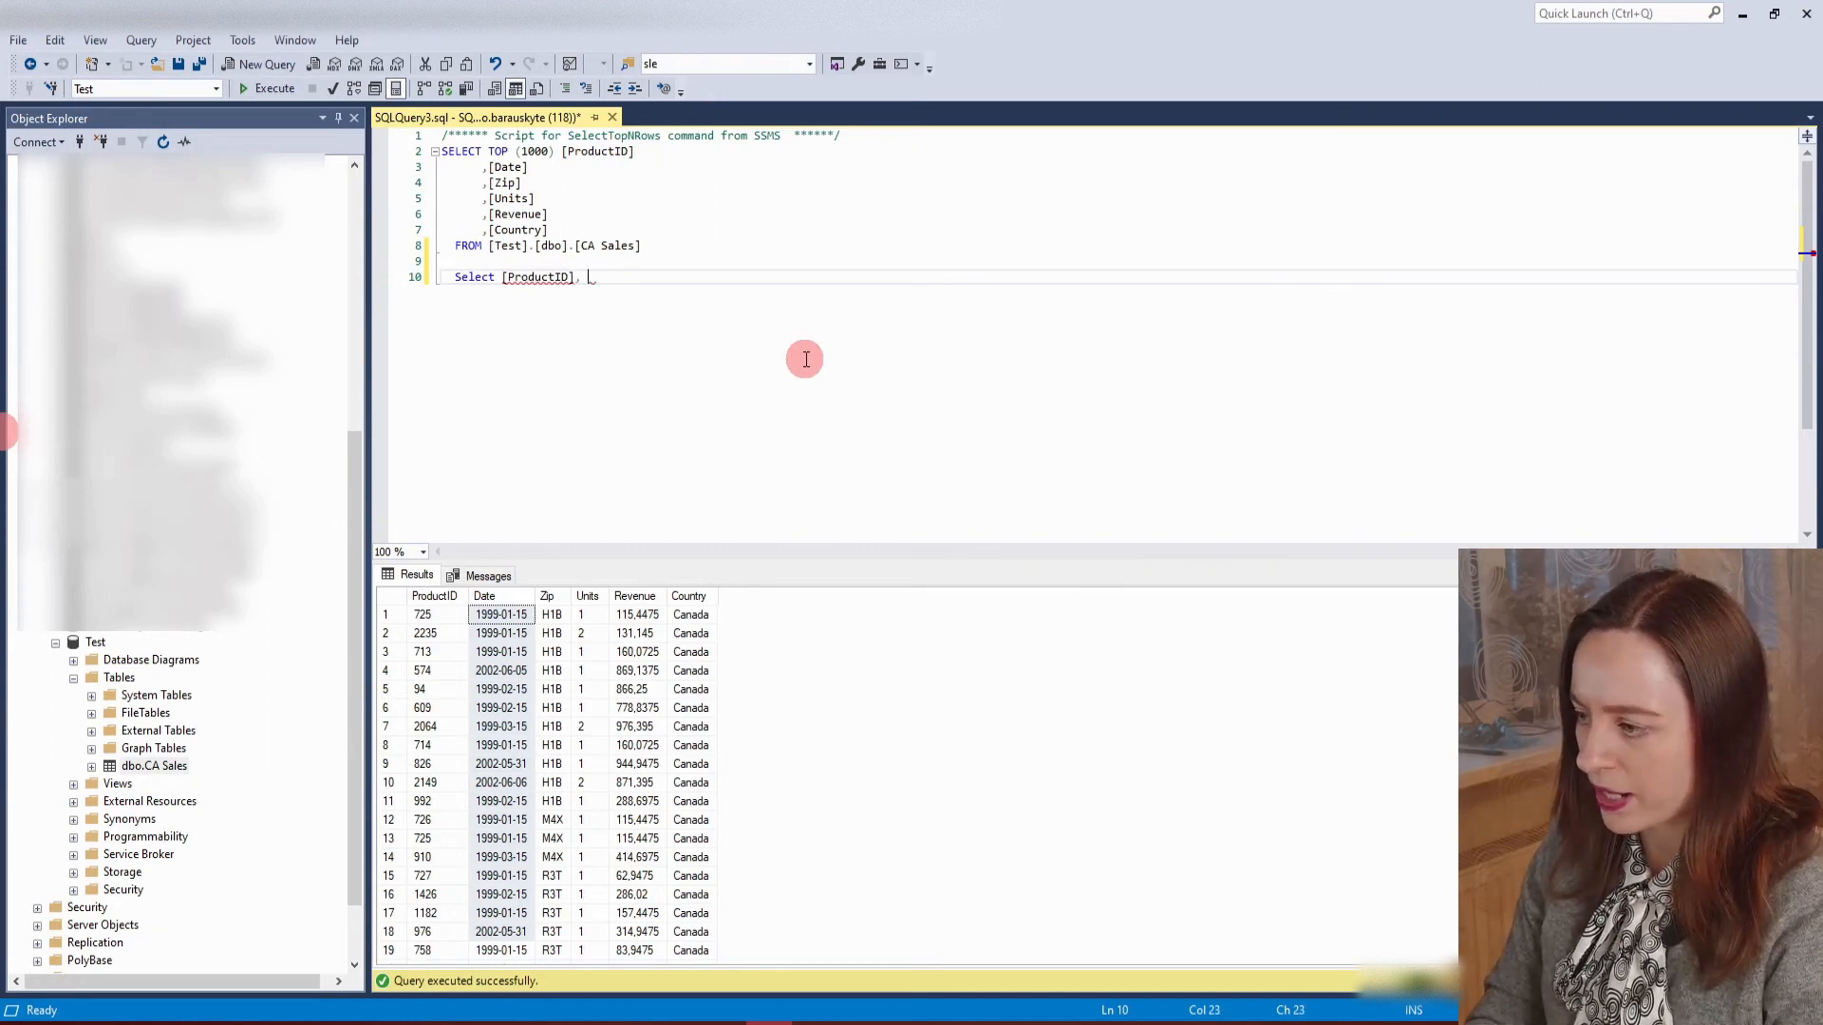
text(SUM)
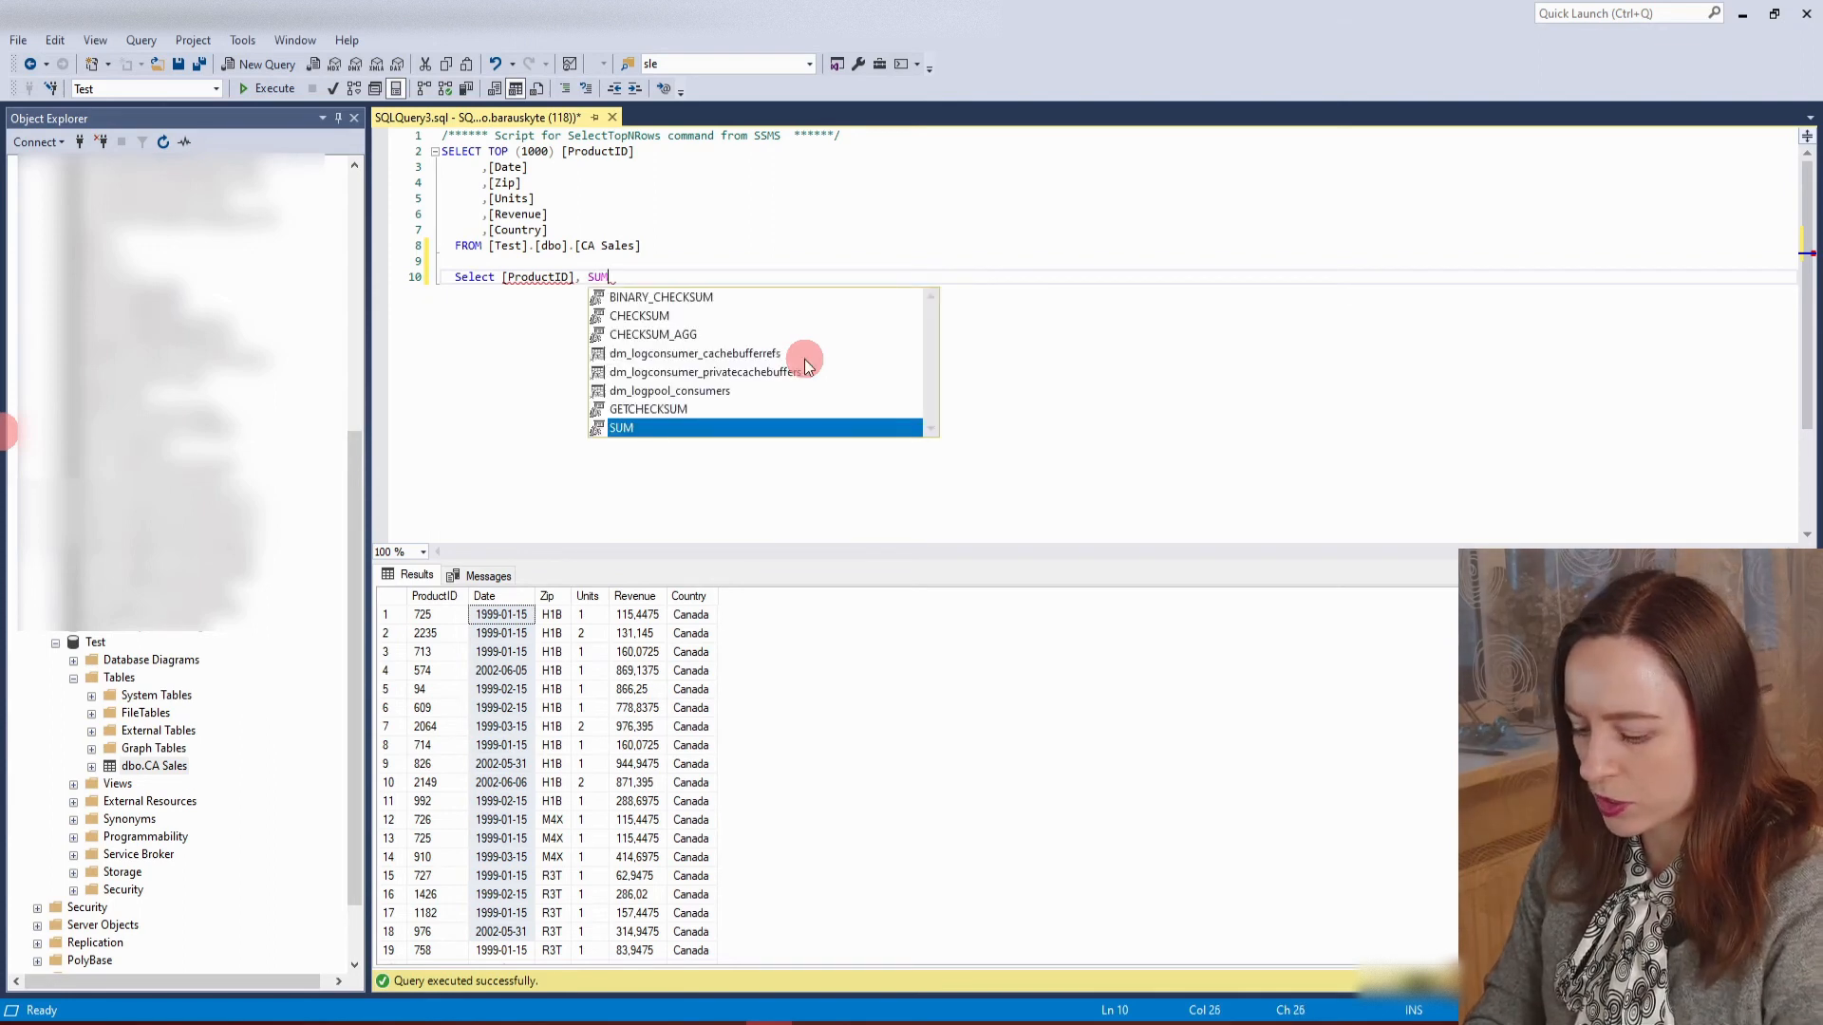
text(()
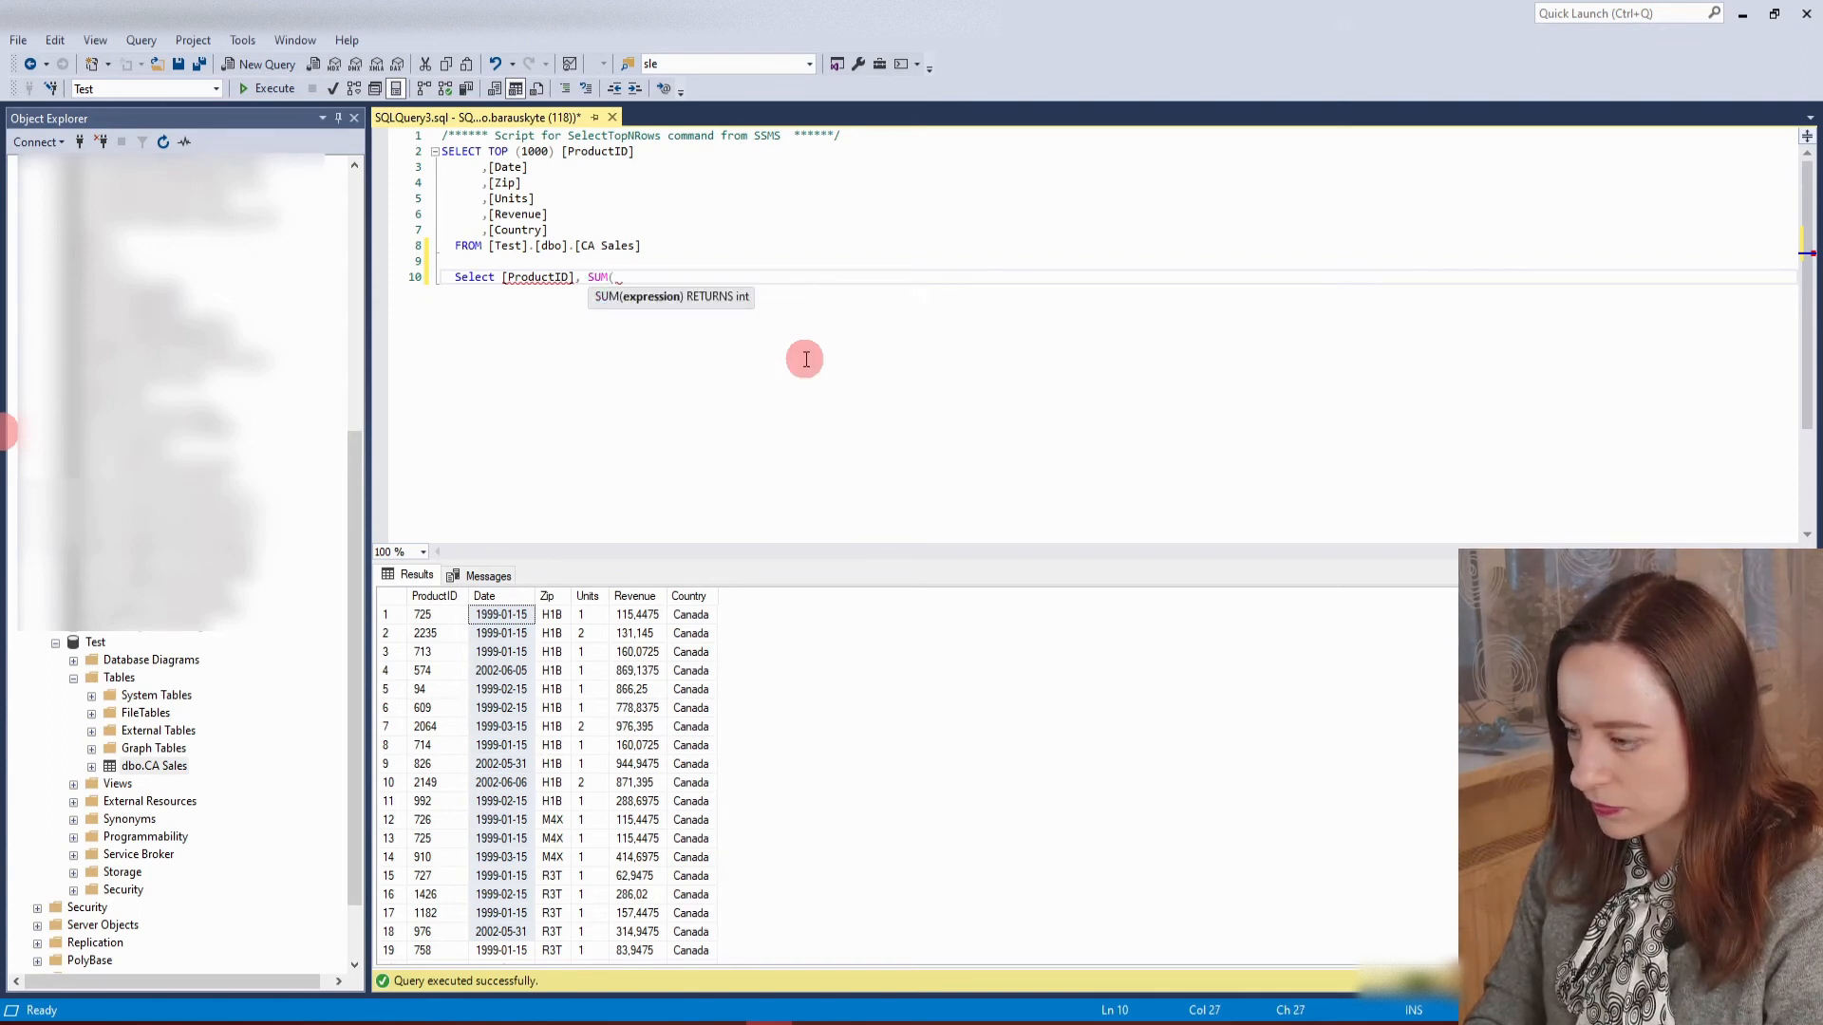
text(Revenue)
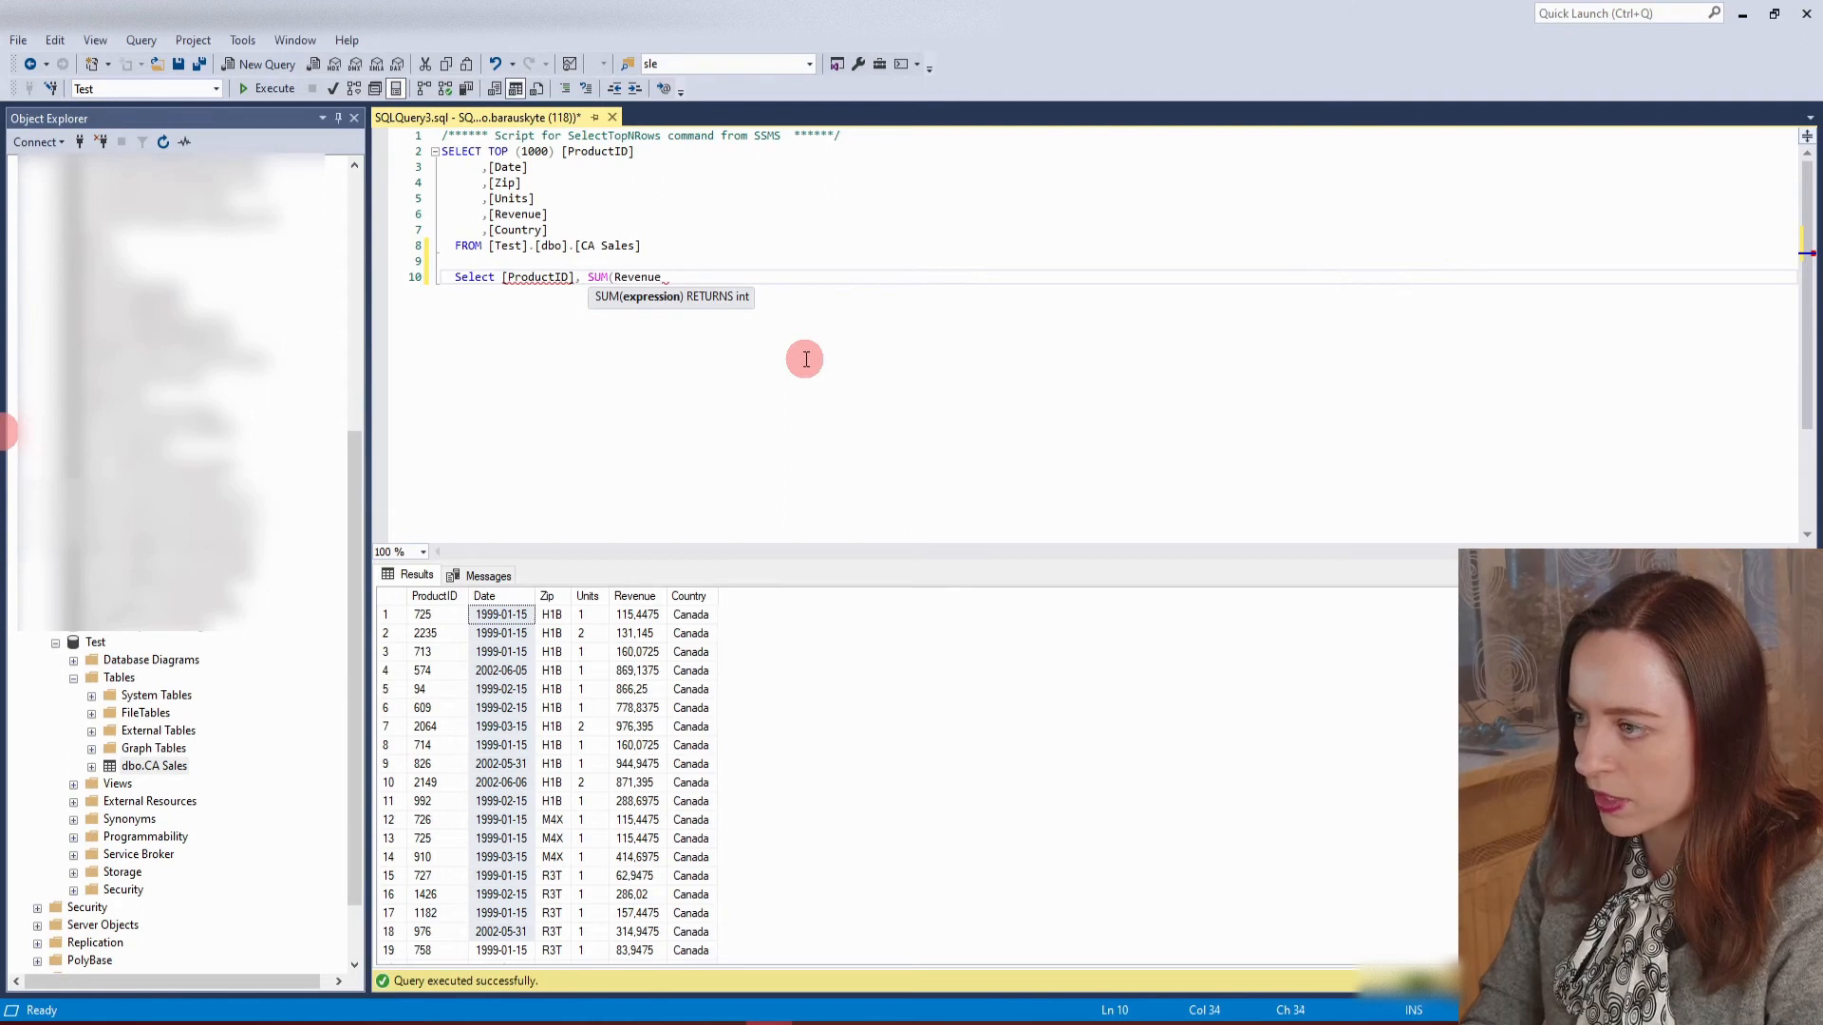
text() 'Re)
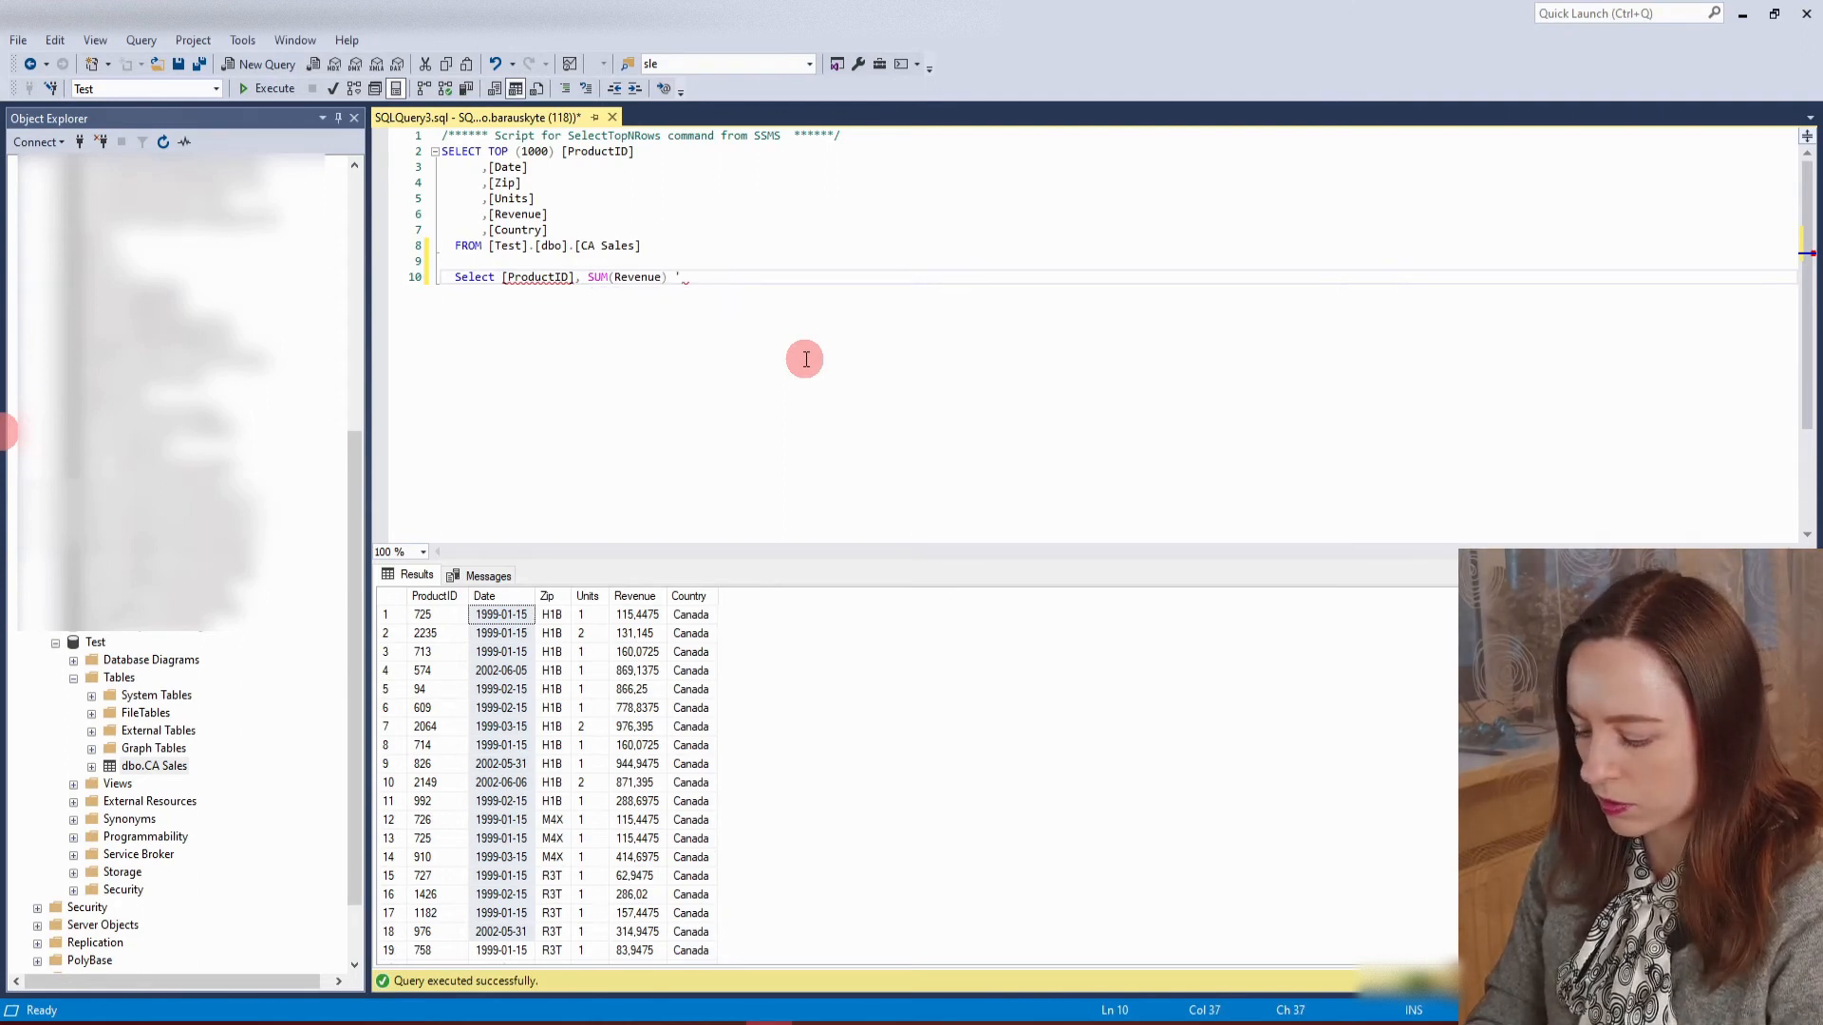
text(venie)
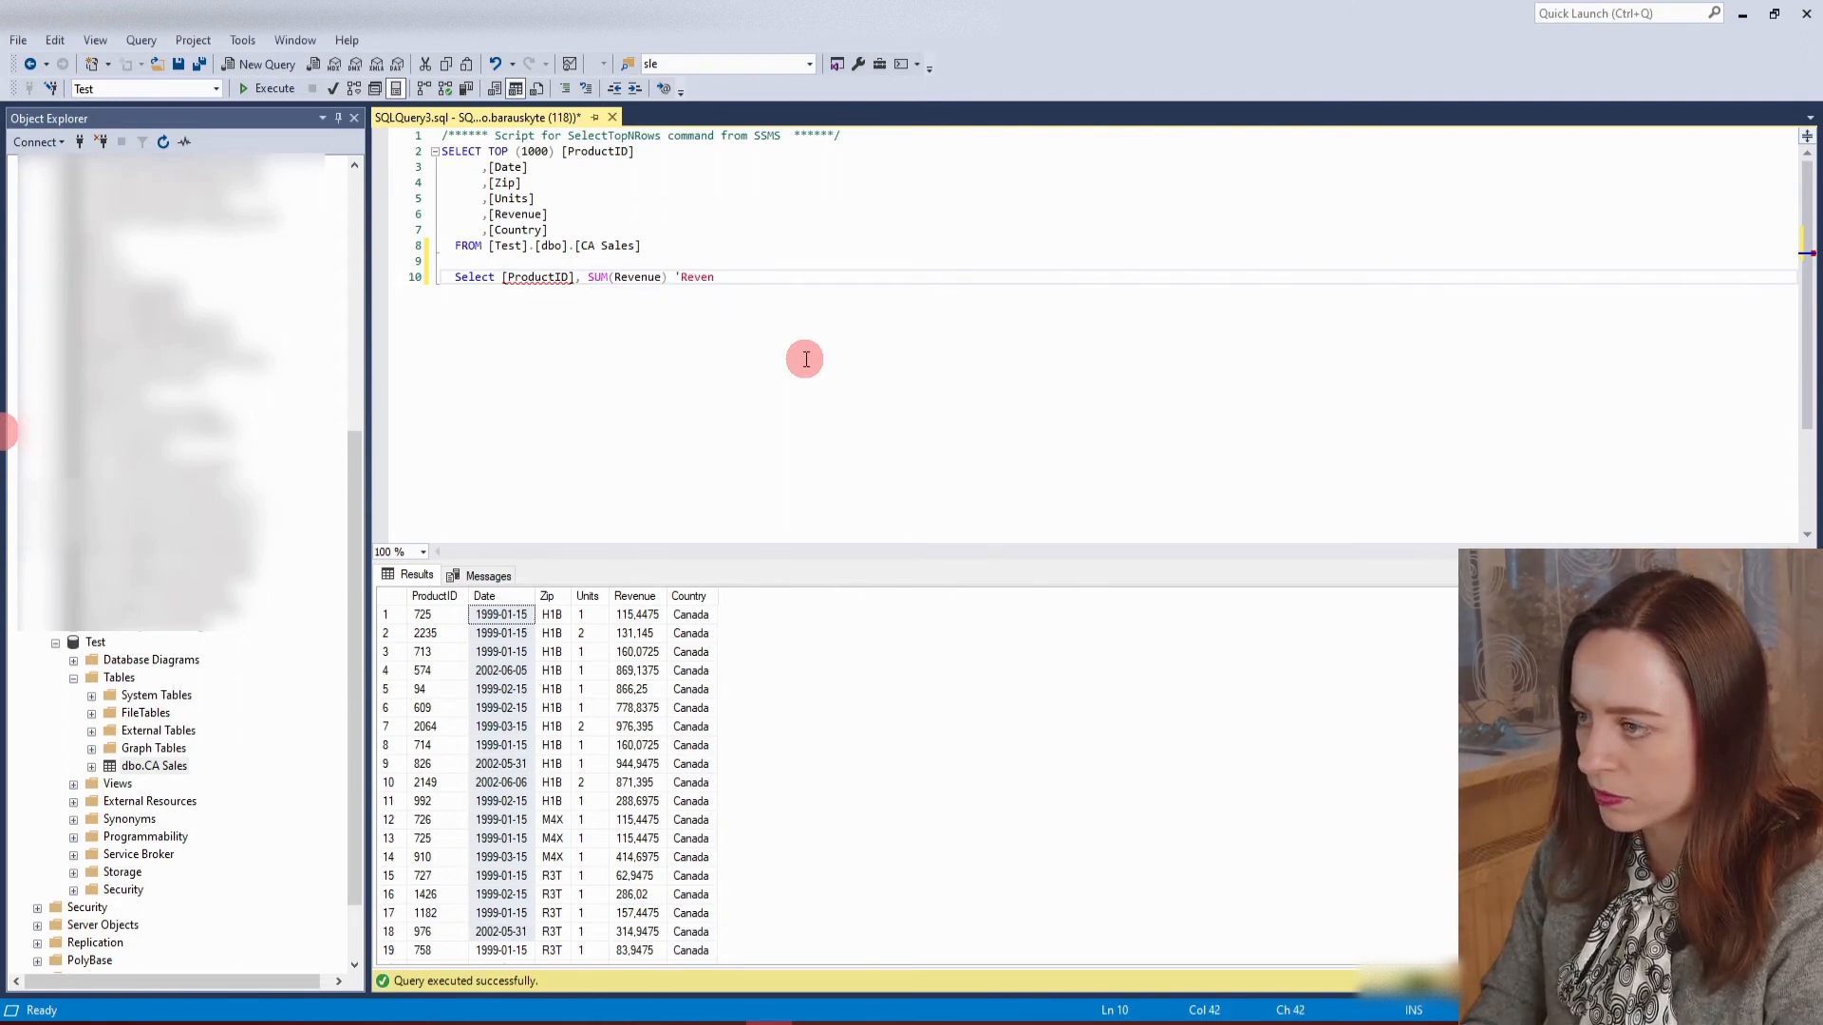
Add SUM(Revenue) with the alias 'Revenue' to the new query's column list and start a new line.
key(Return)
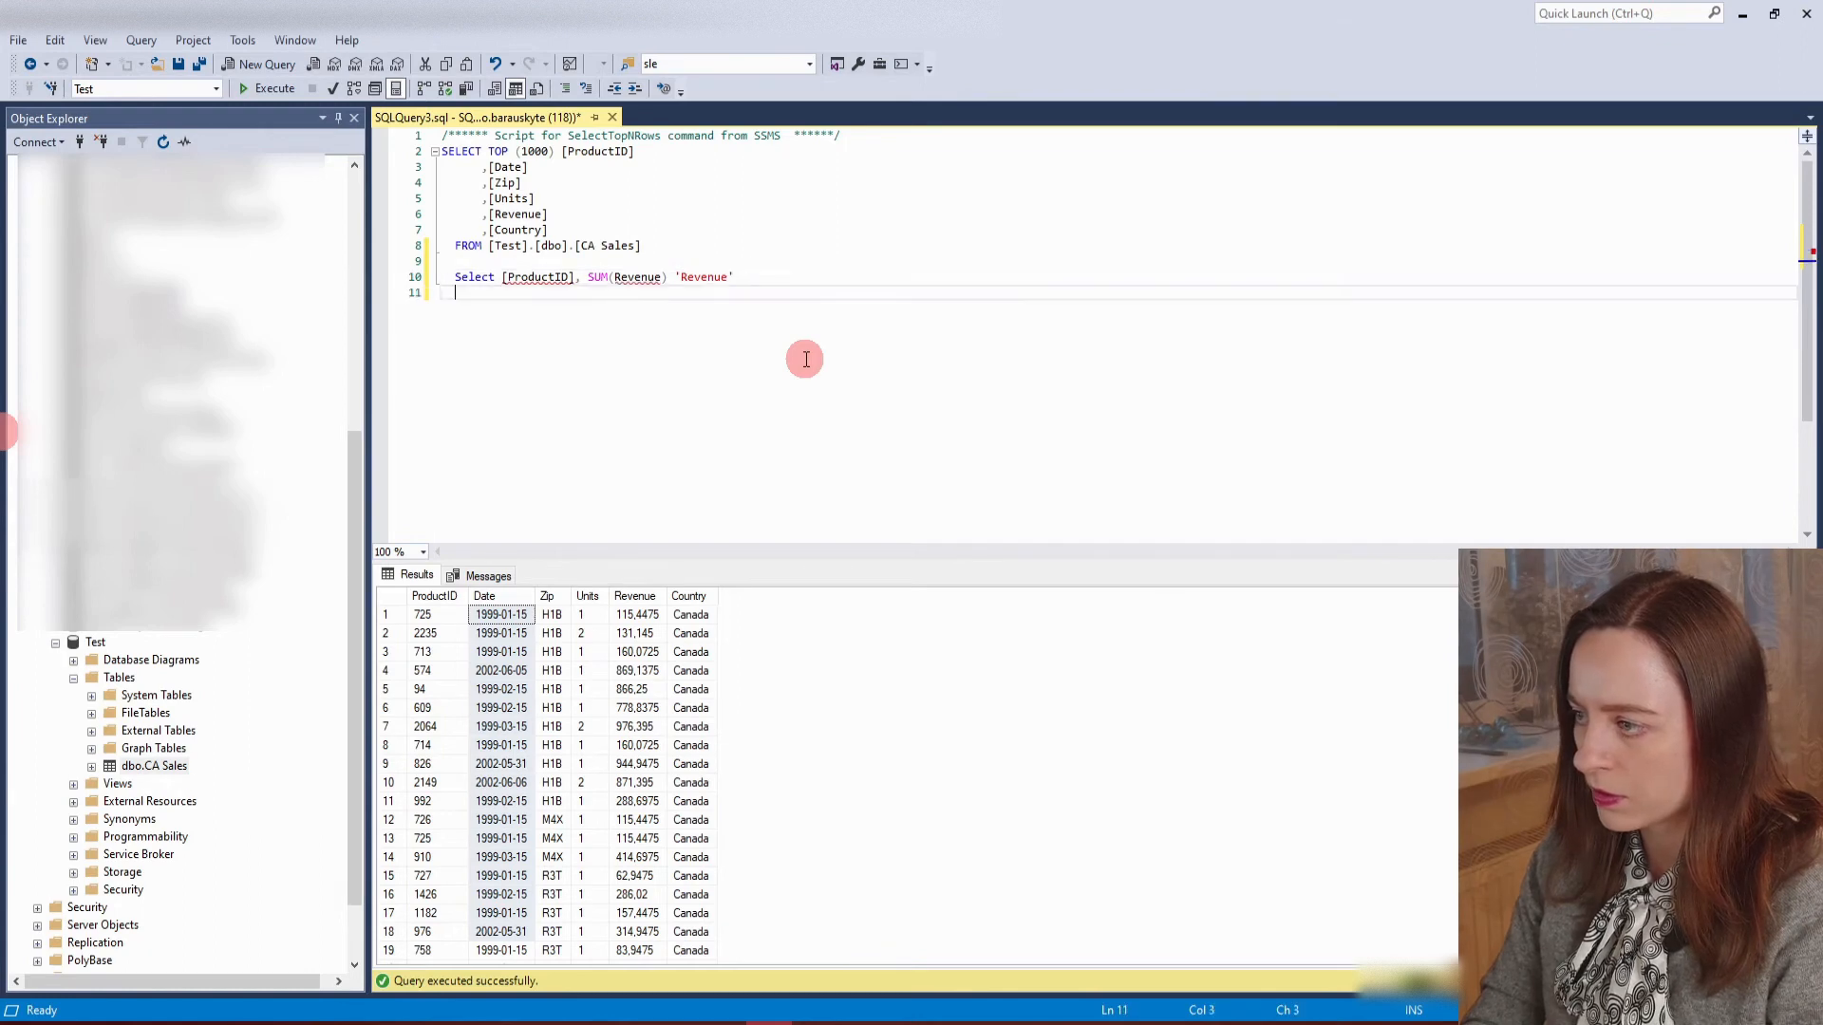
Complete the new query with From [Test].[dbo].[CA Sales] and execute only that statement.
text(From)
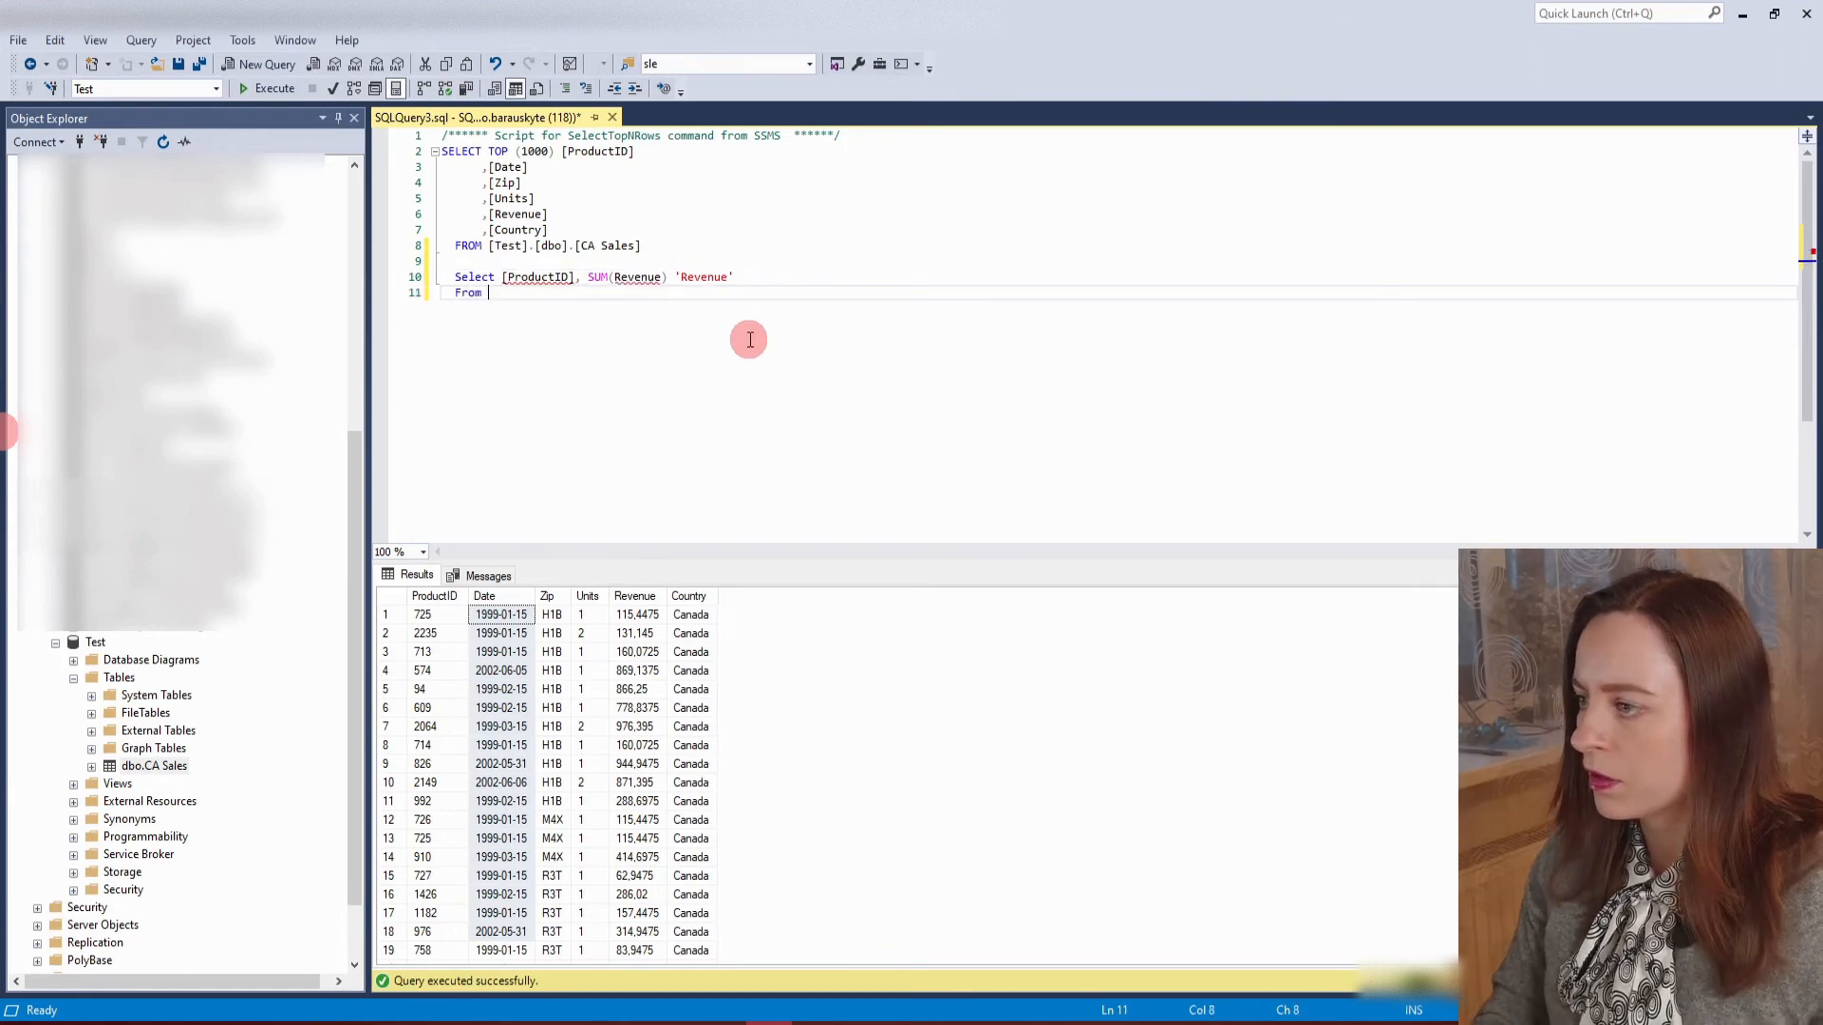
click(482, 245)
click(488, 245)
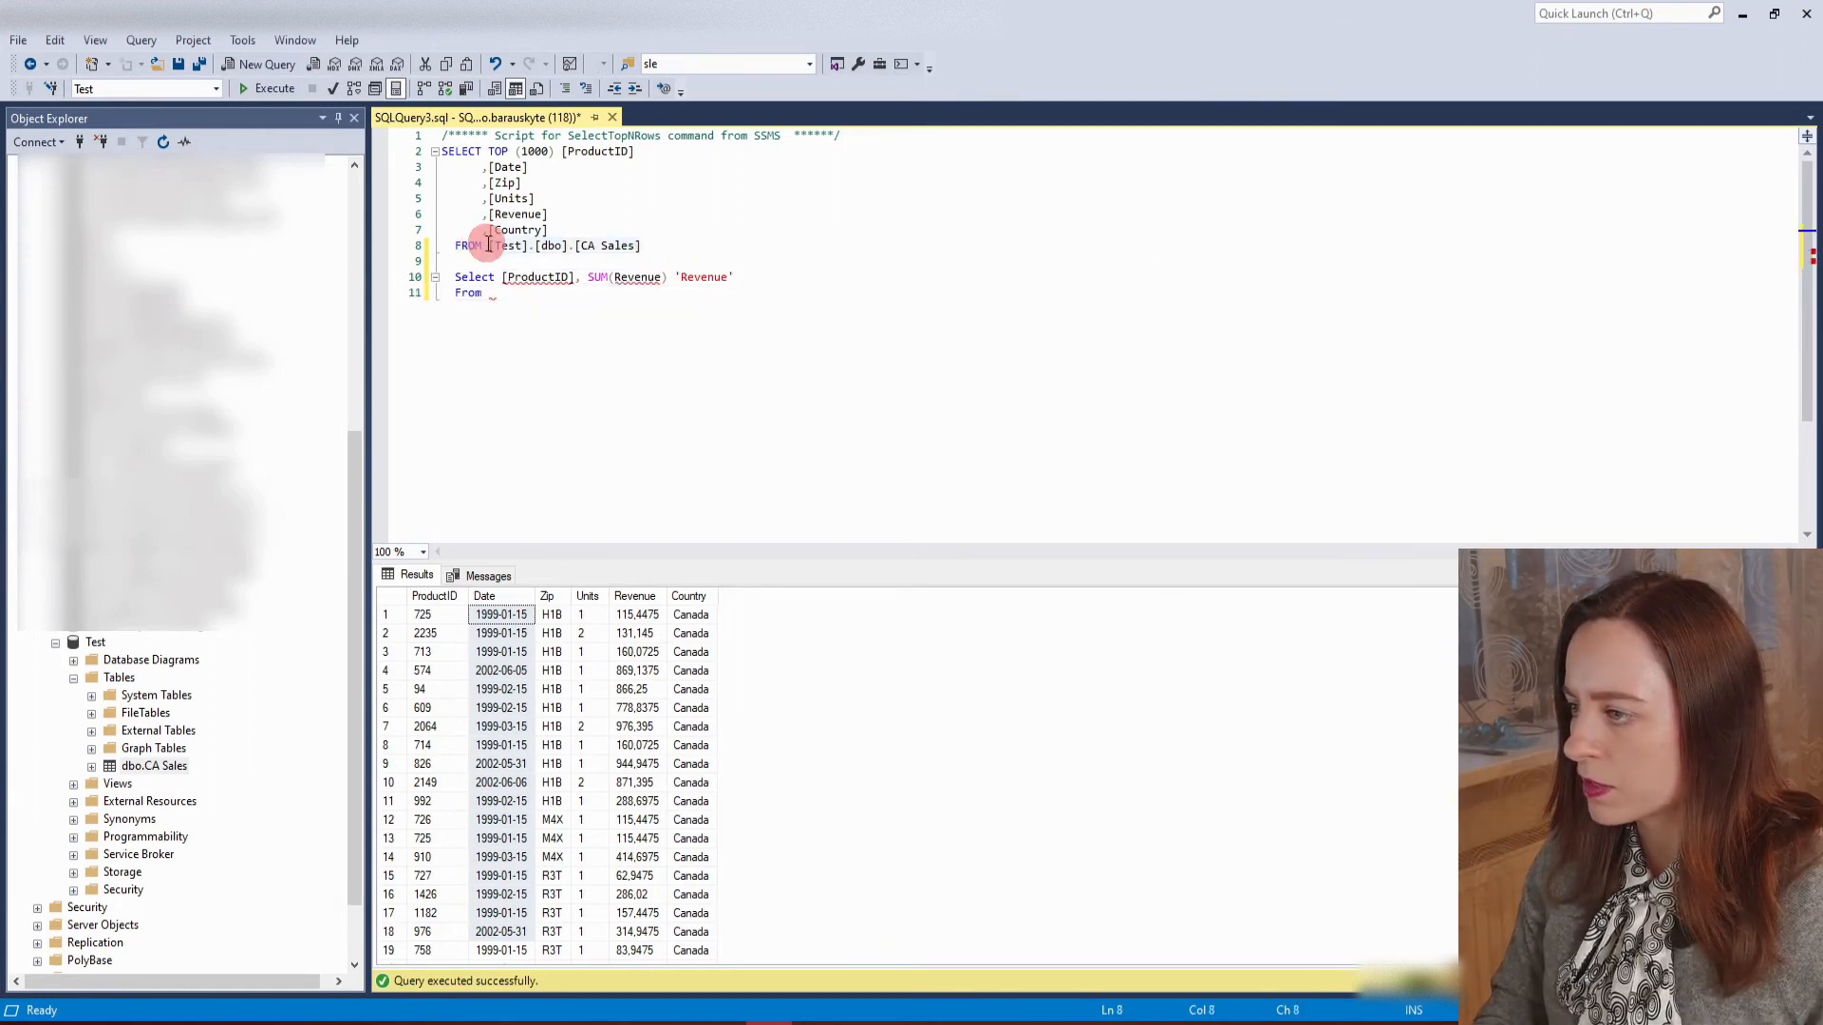
key(ctrl+c)
click(516, 294)
key(ctrl+v)
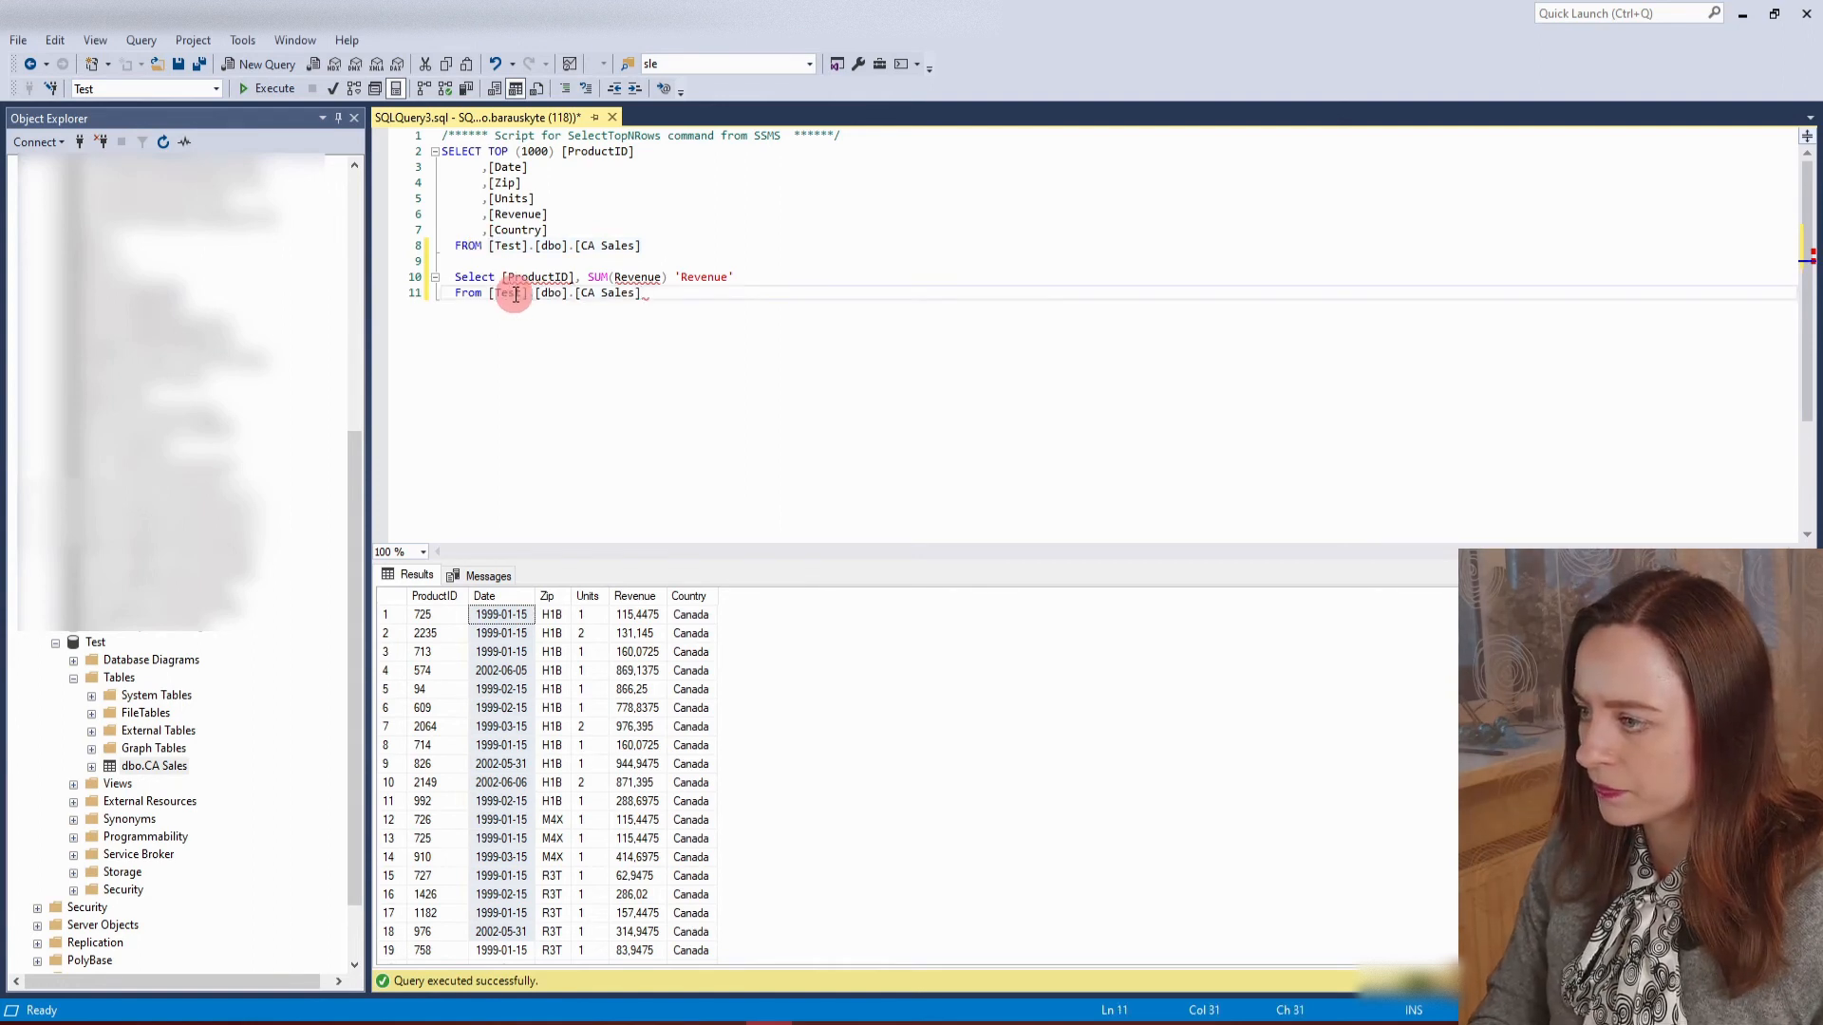
click(436, 271)
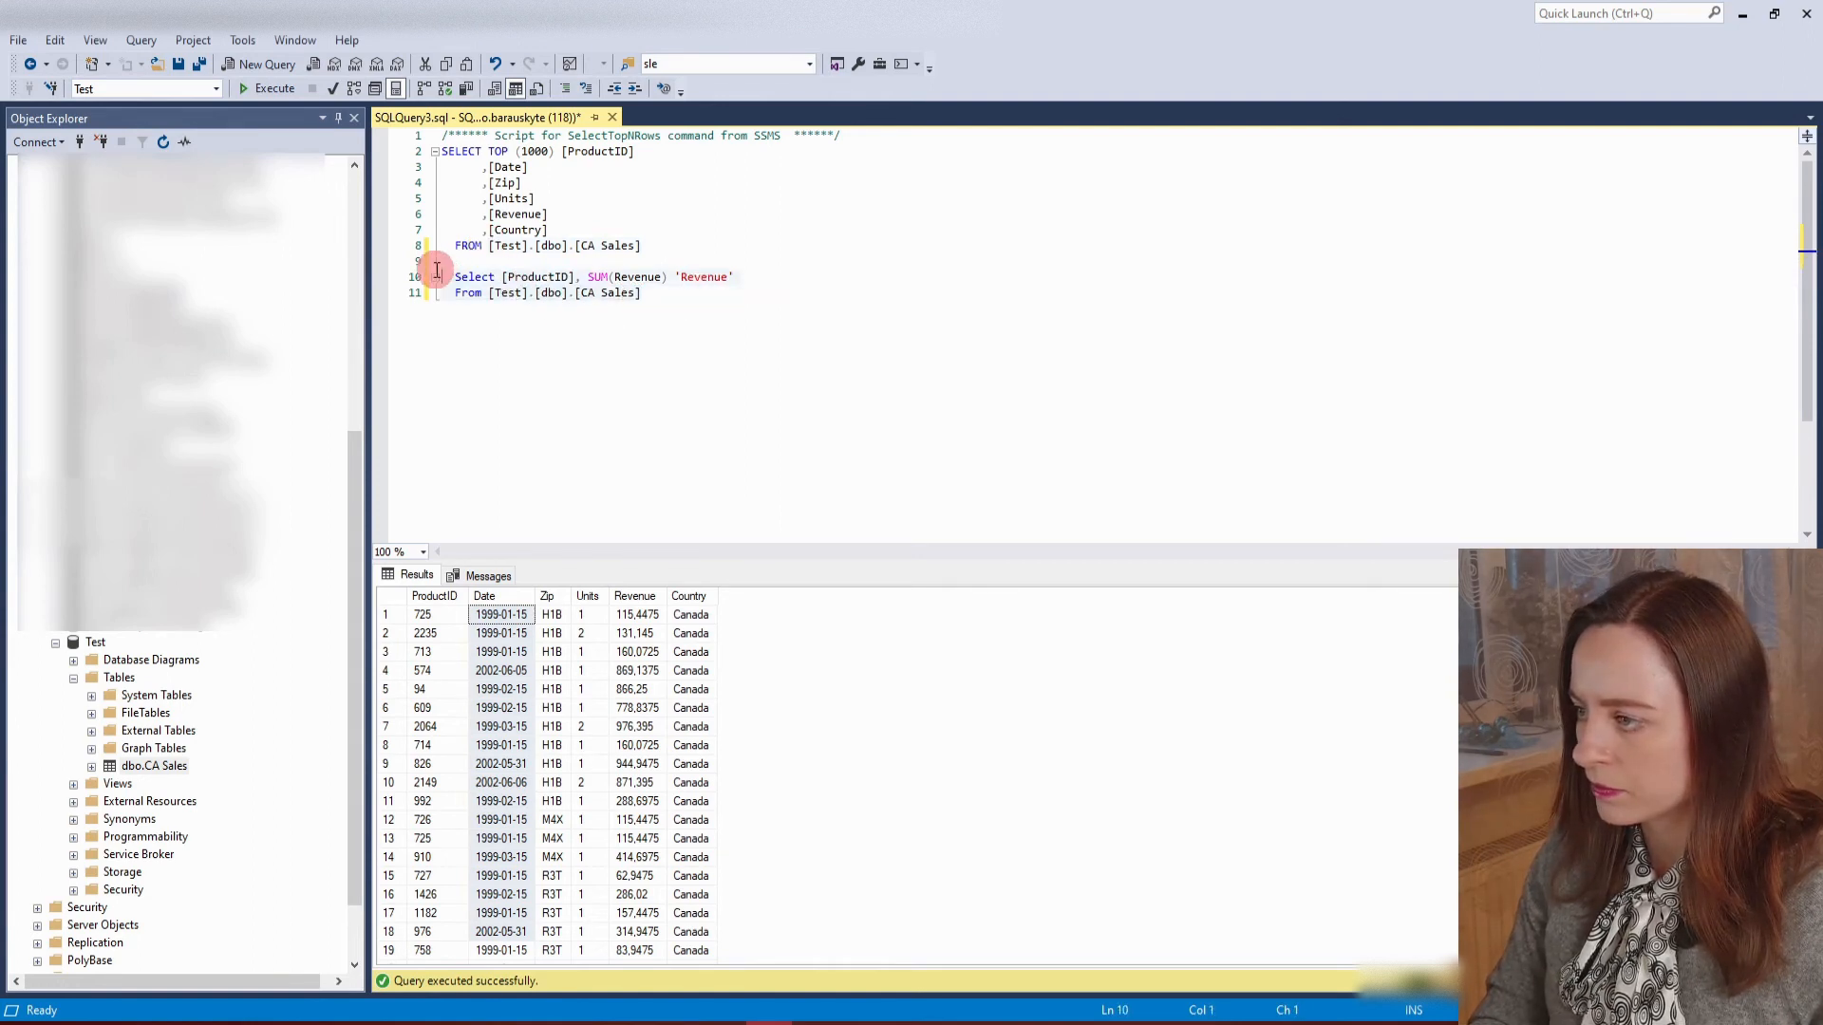
click(267, 89)
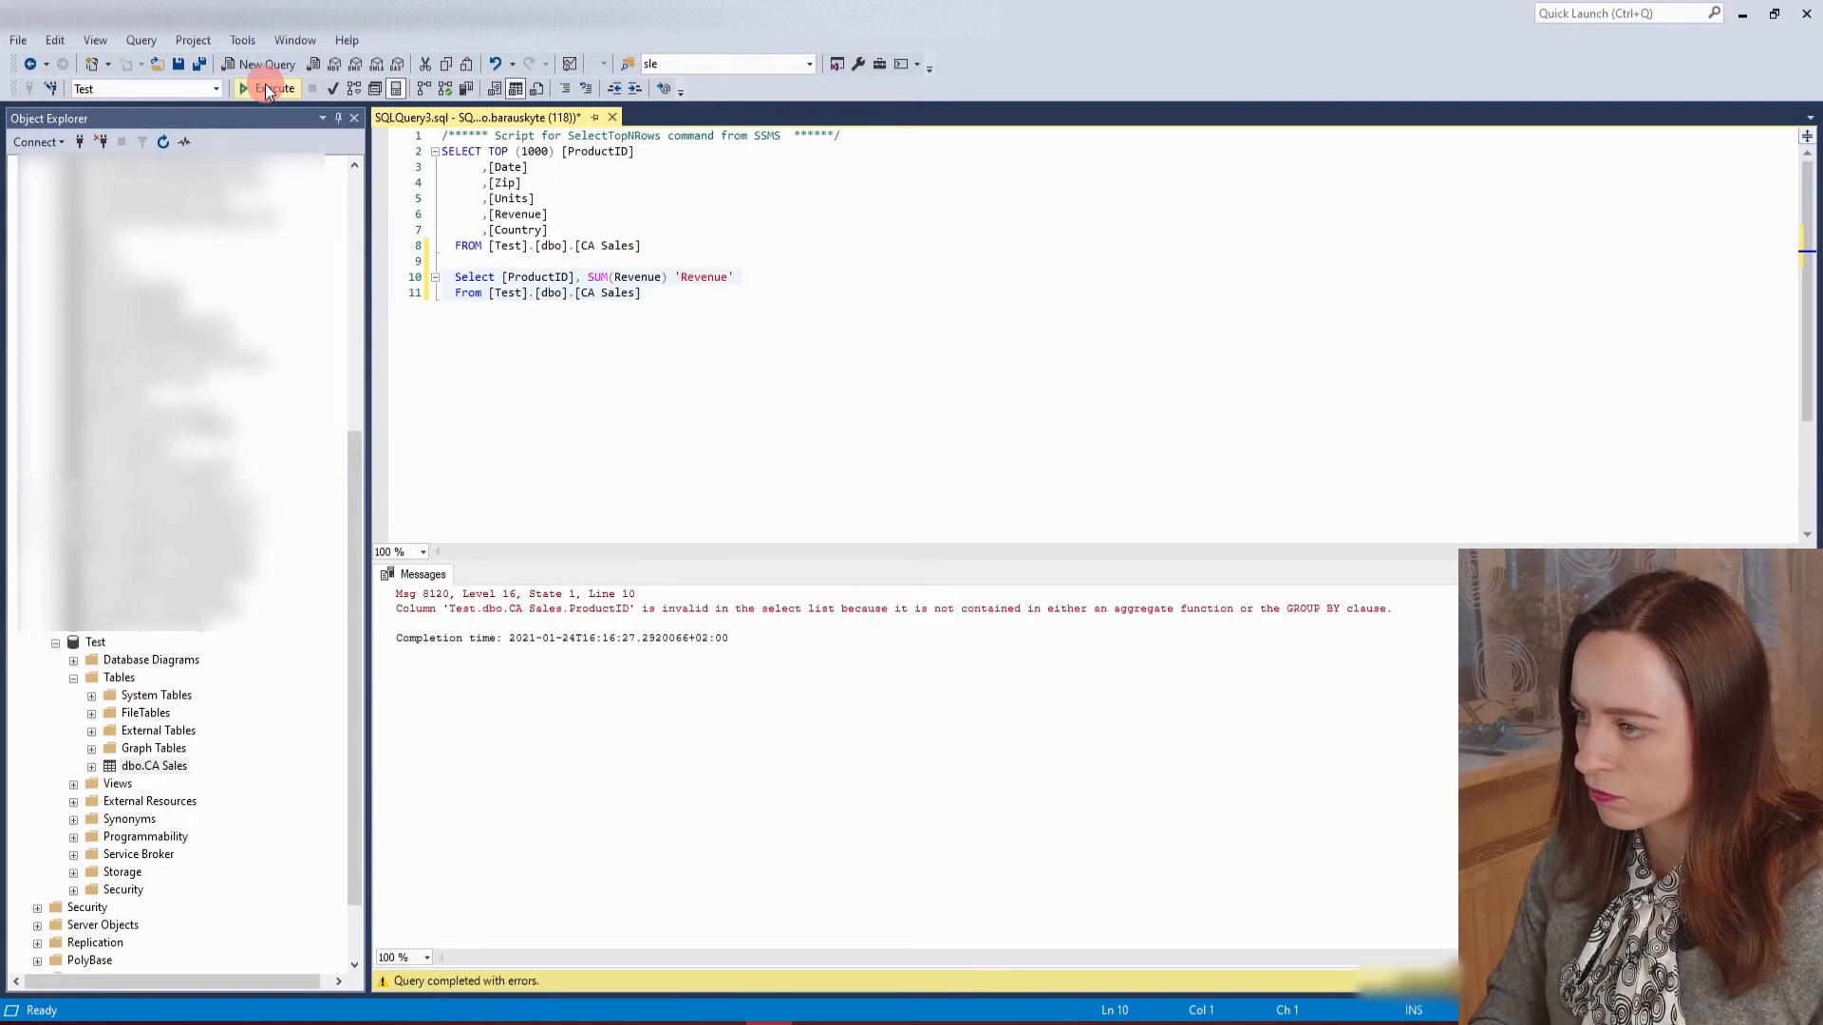
Append a Group By [ProductID] line to the second query.
click(769, 290)
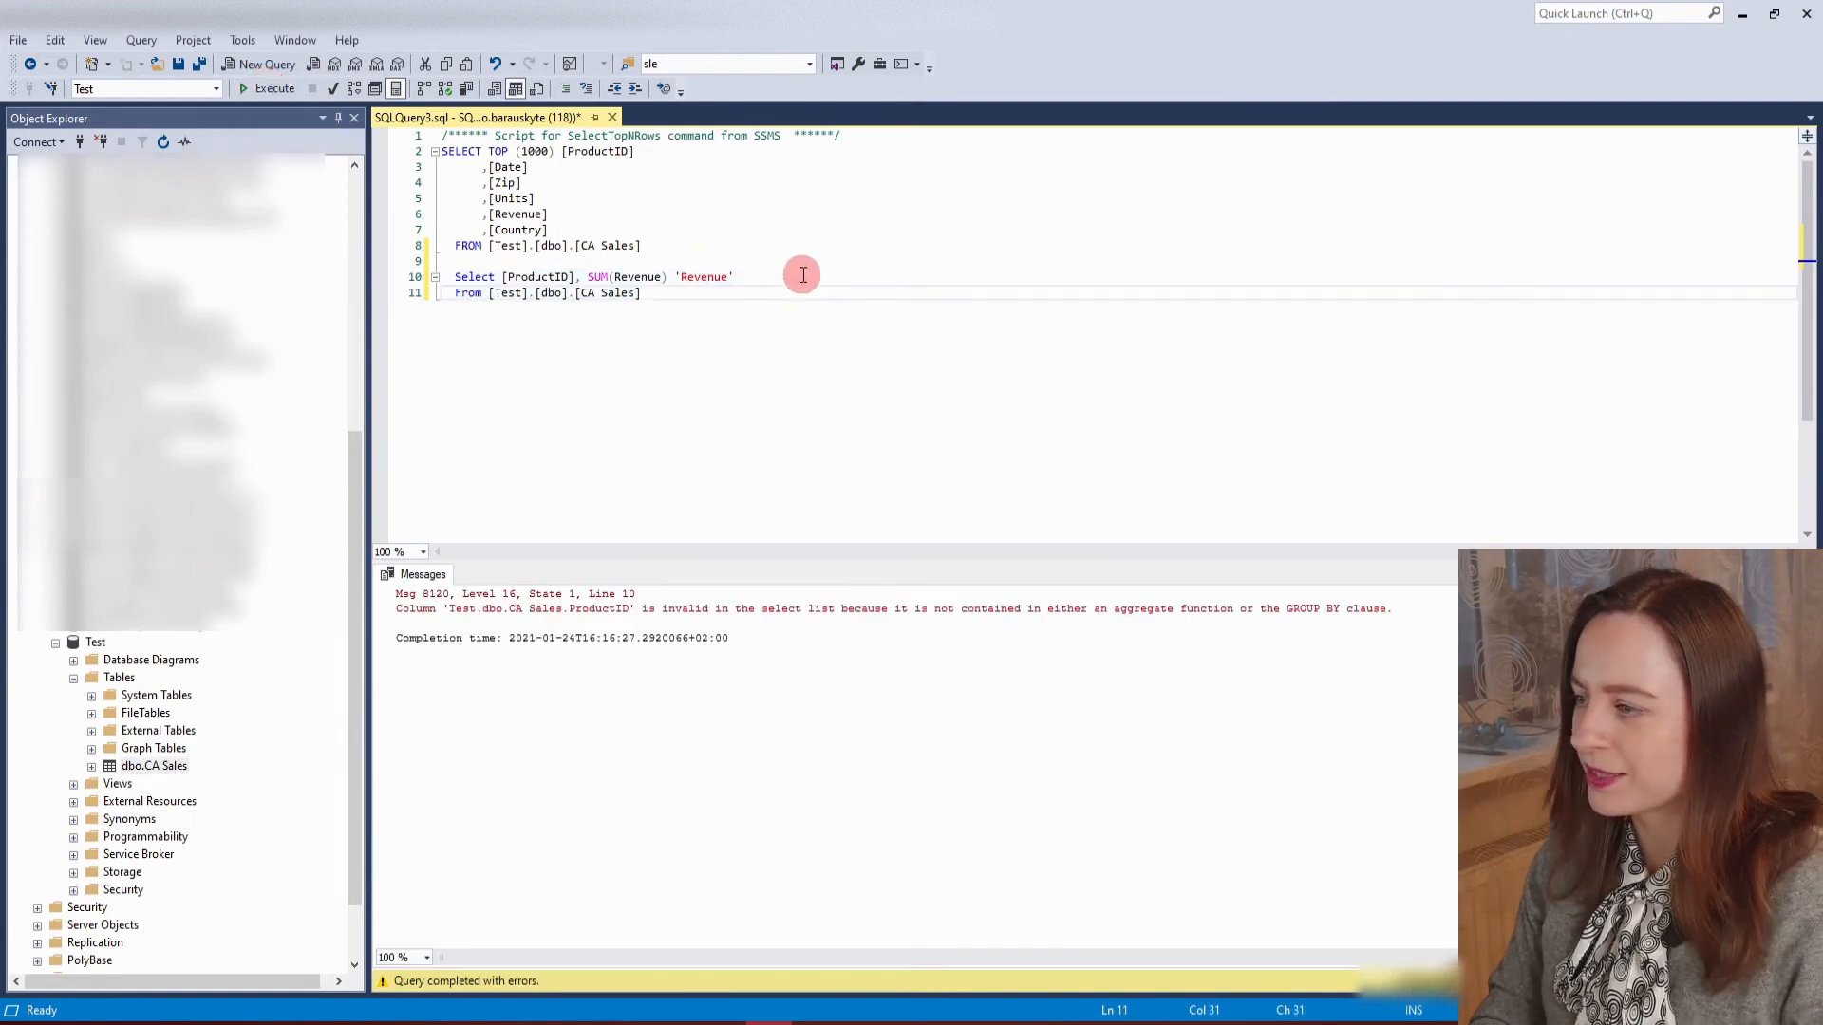
key(Return)
text(Group )
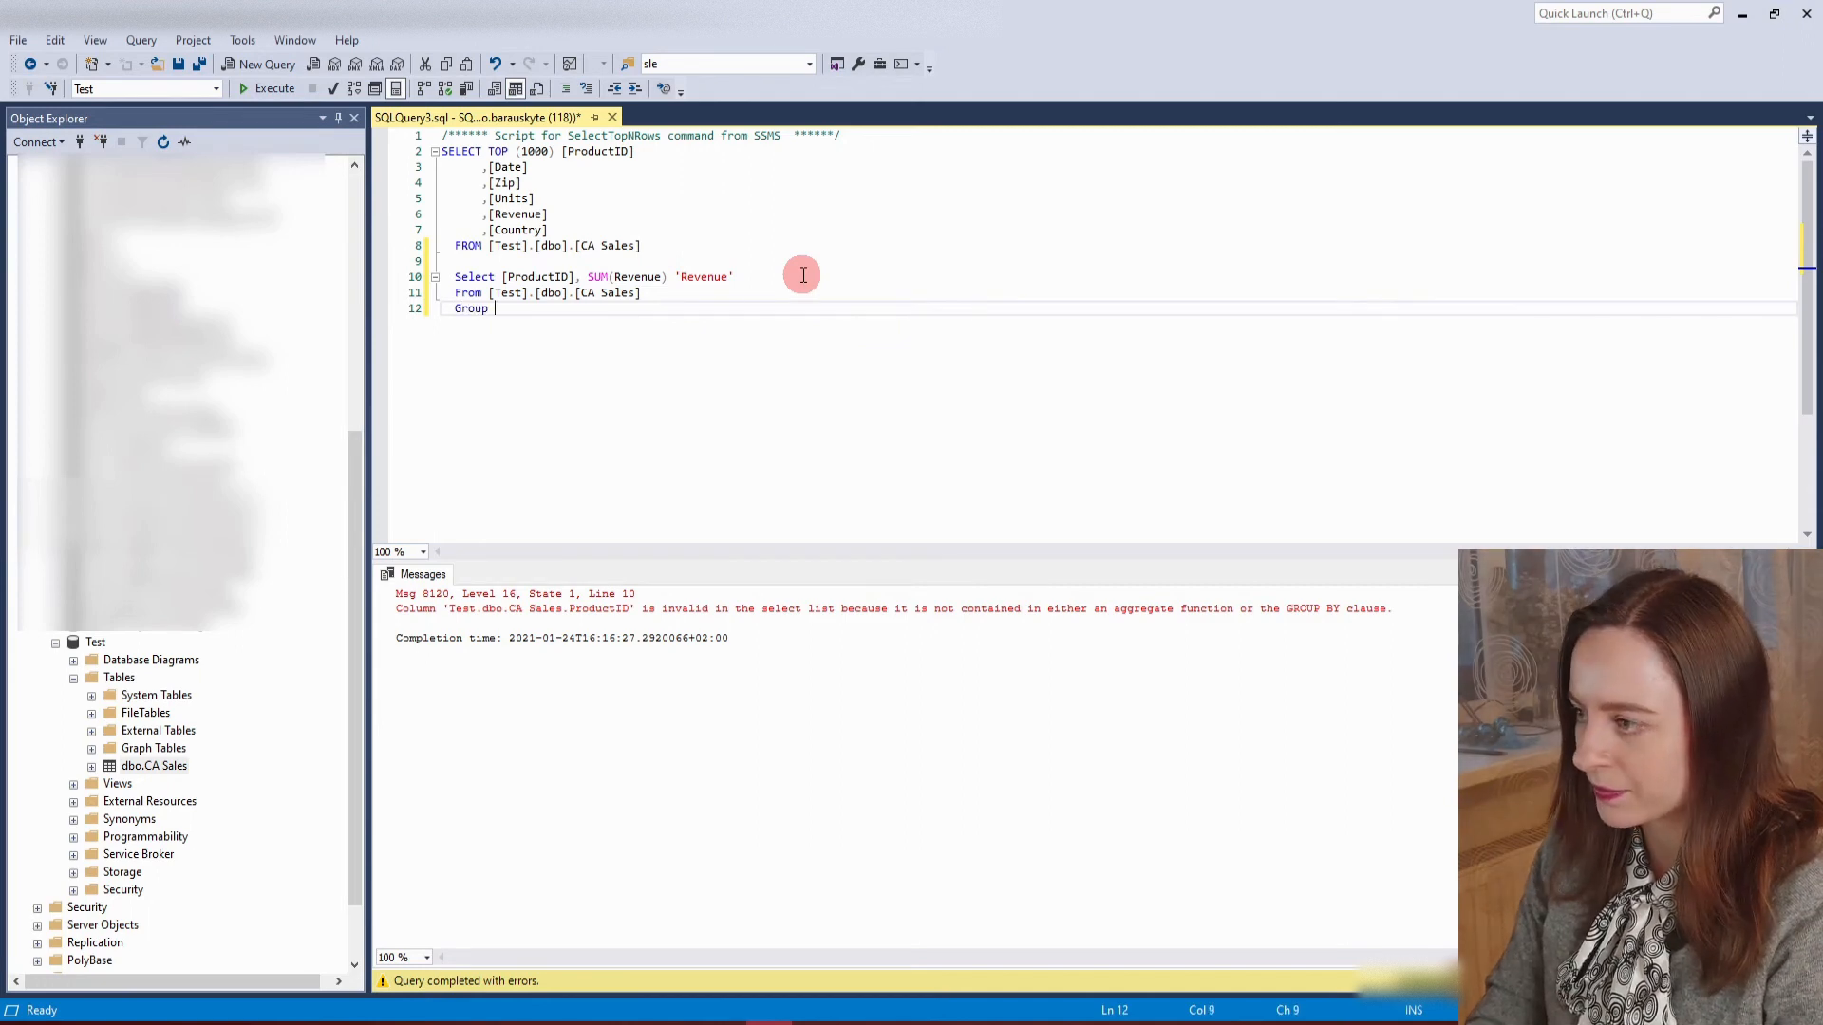
text(By)
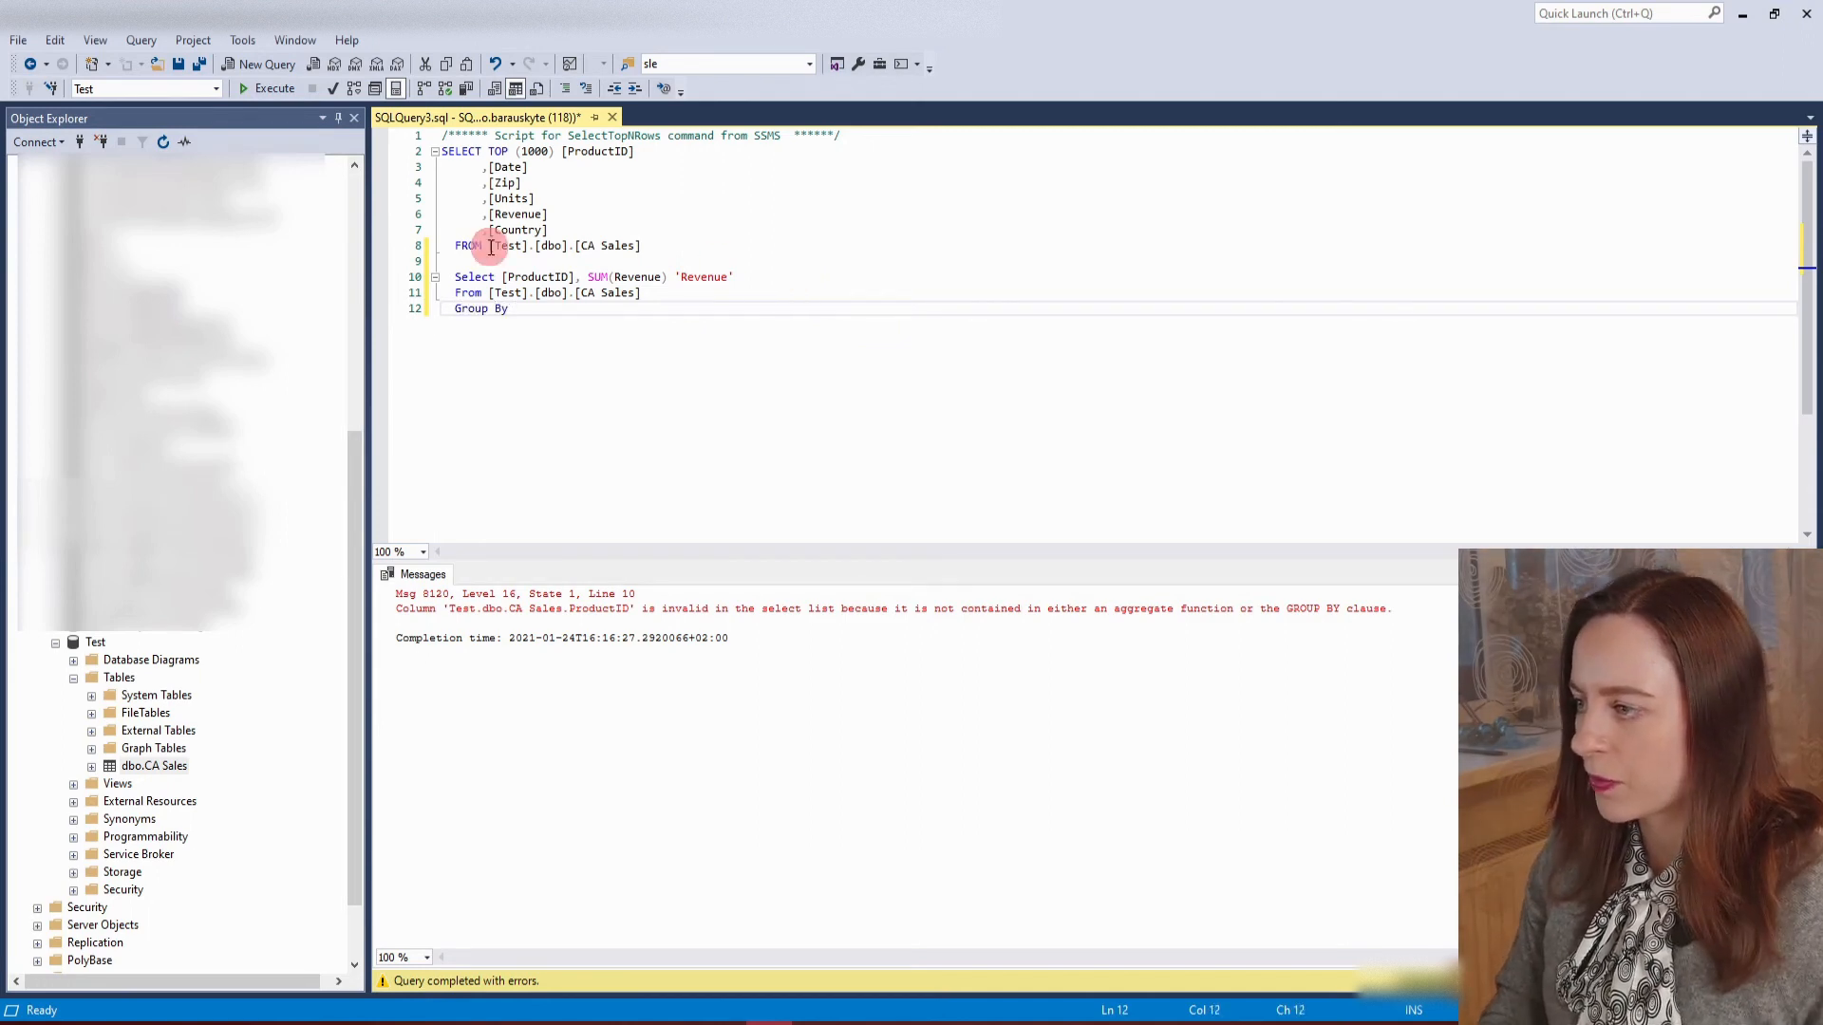
click(576, 276)
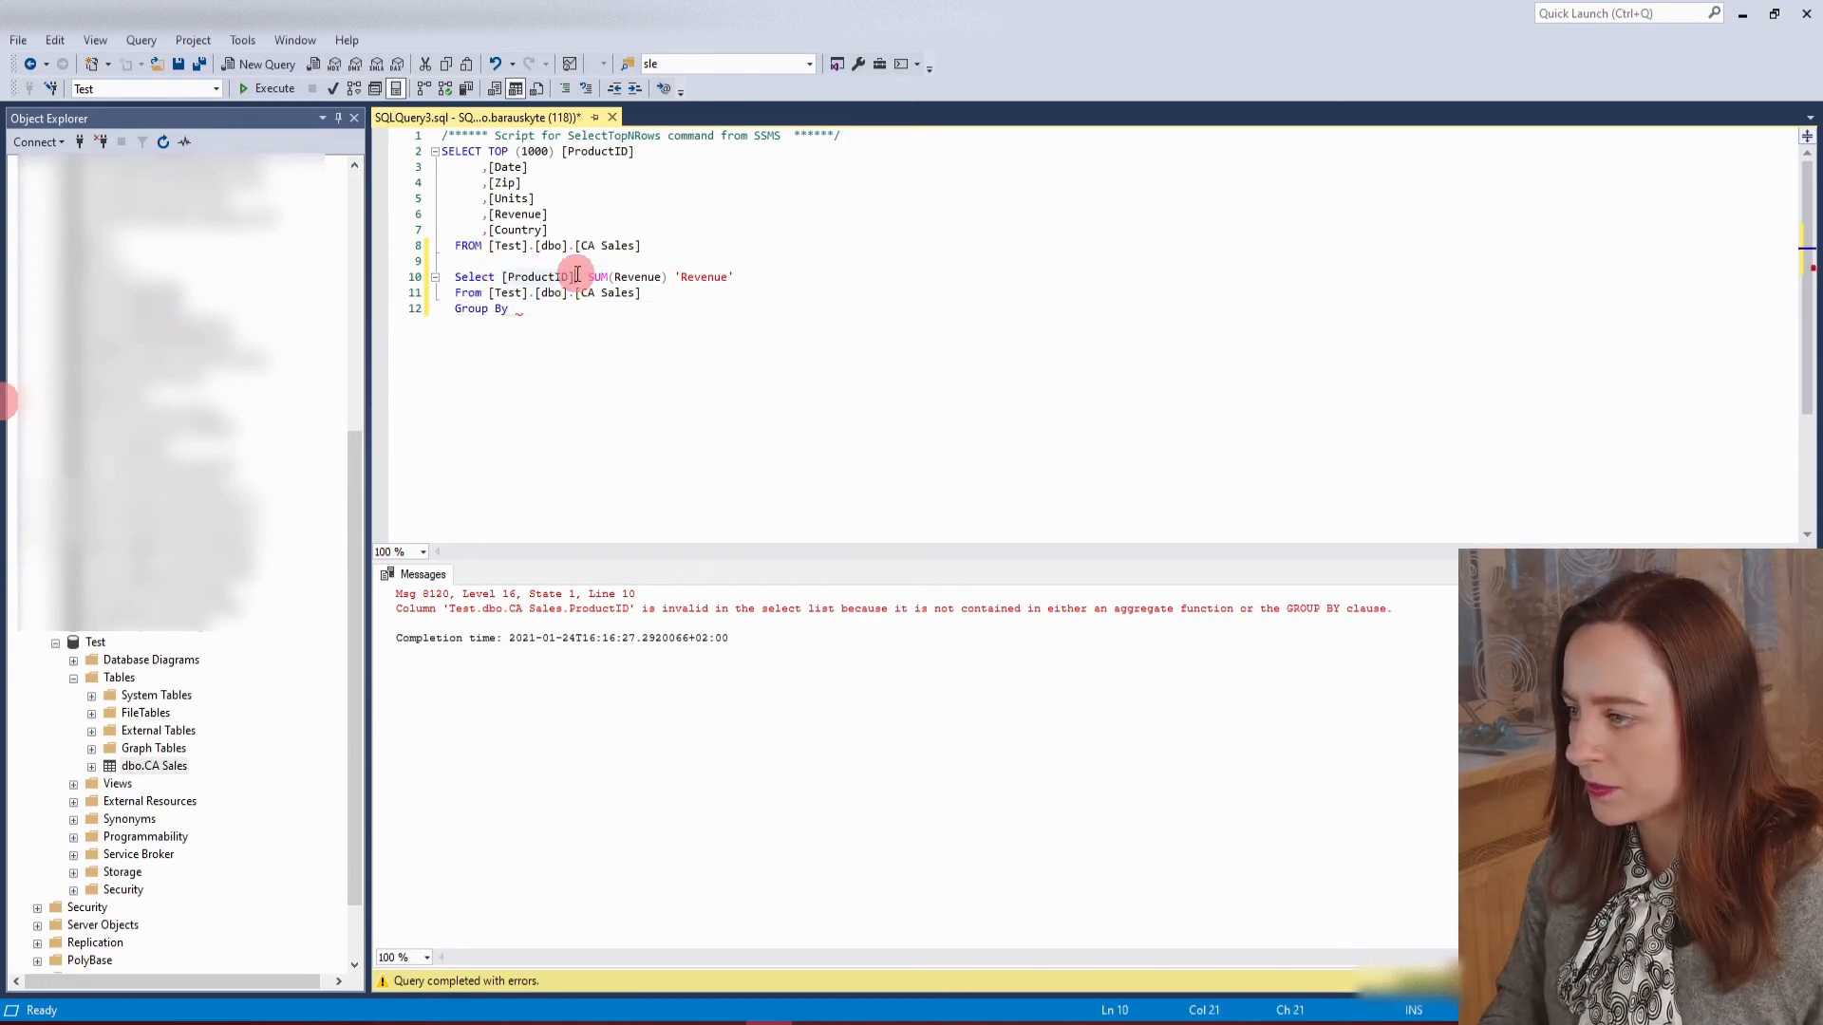
text(,)
click(570, 309)
text([ProductID])
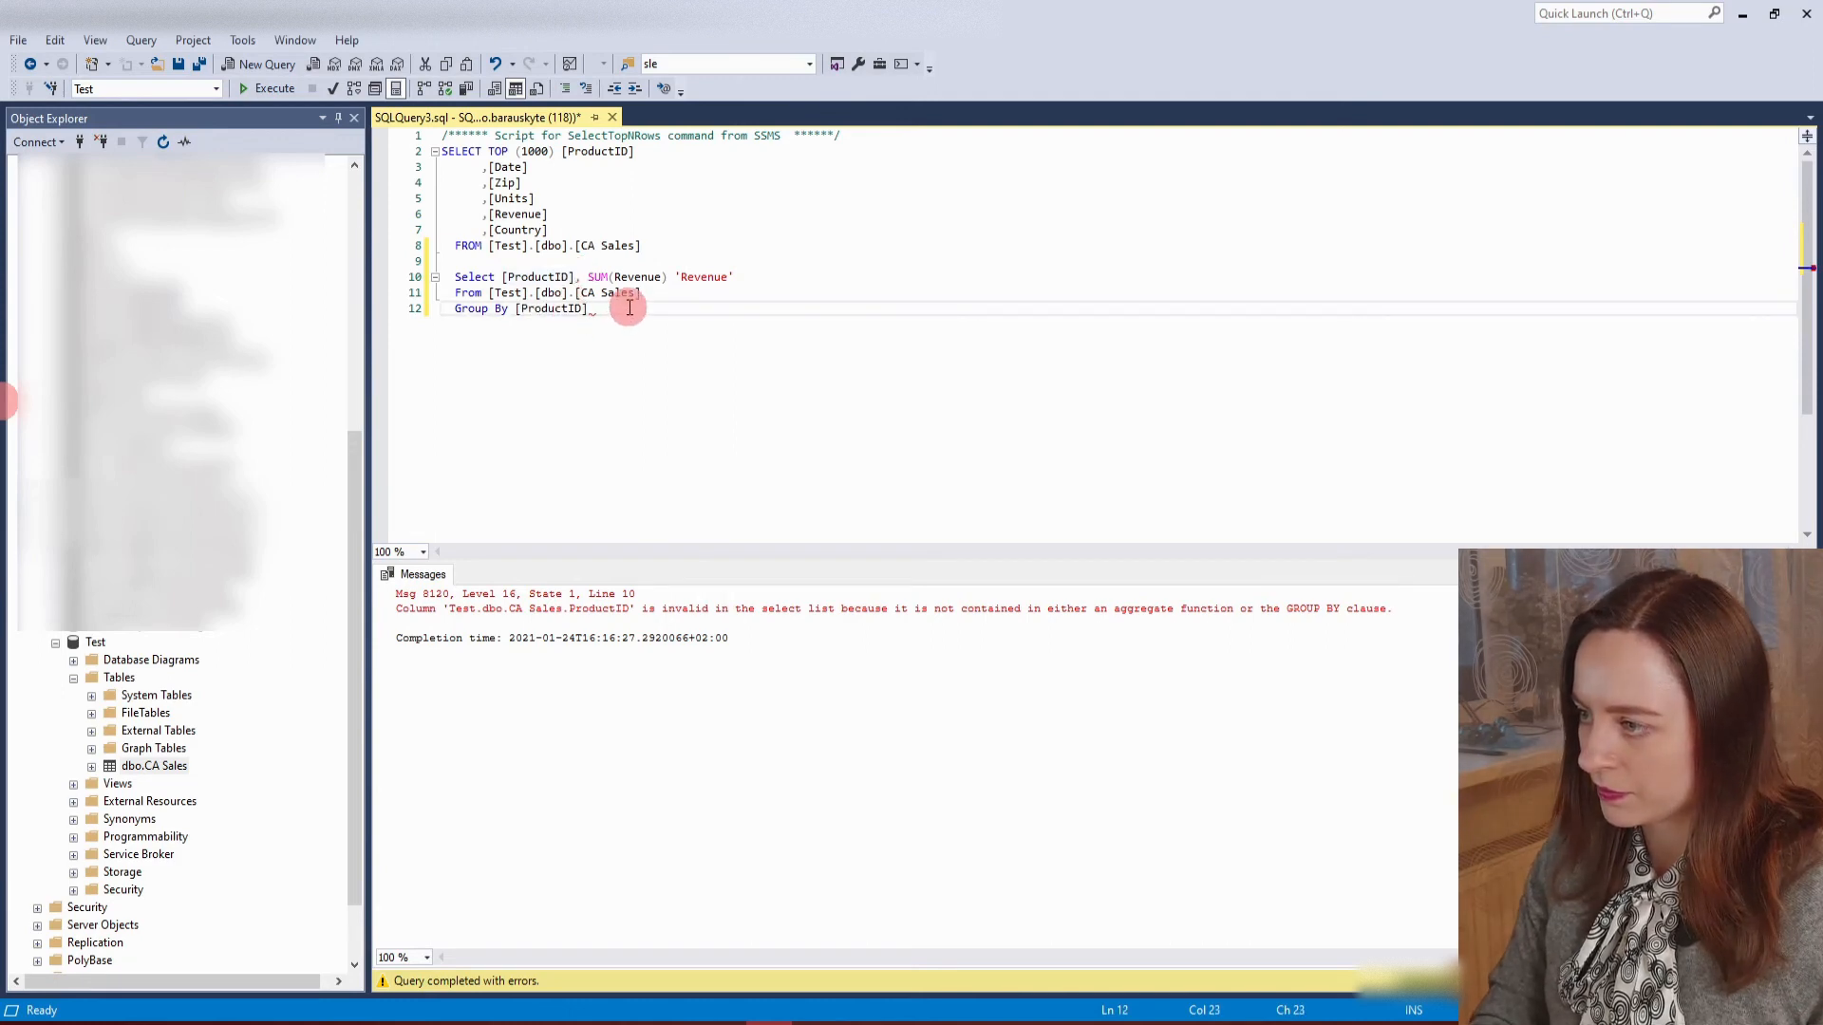
Execute only the grouped query and review the summed Revenue per ProductID in the results.
click(423, 261)
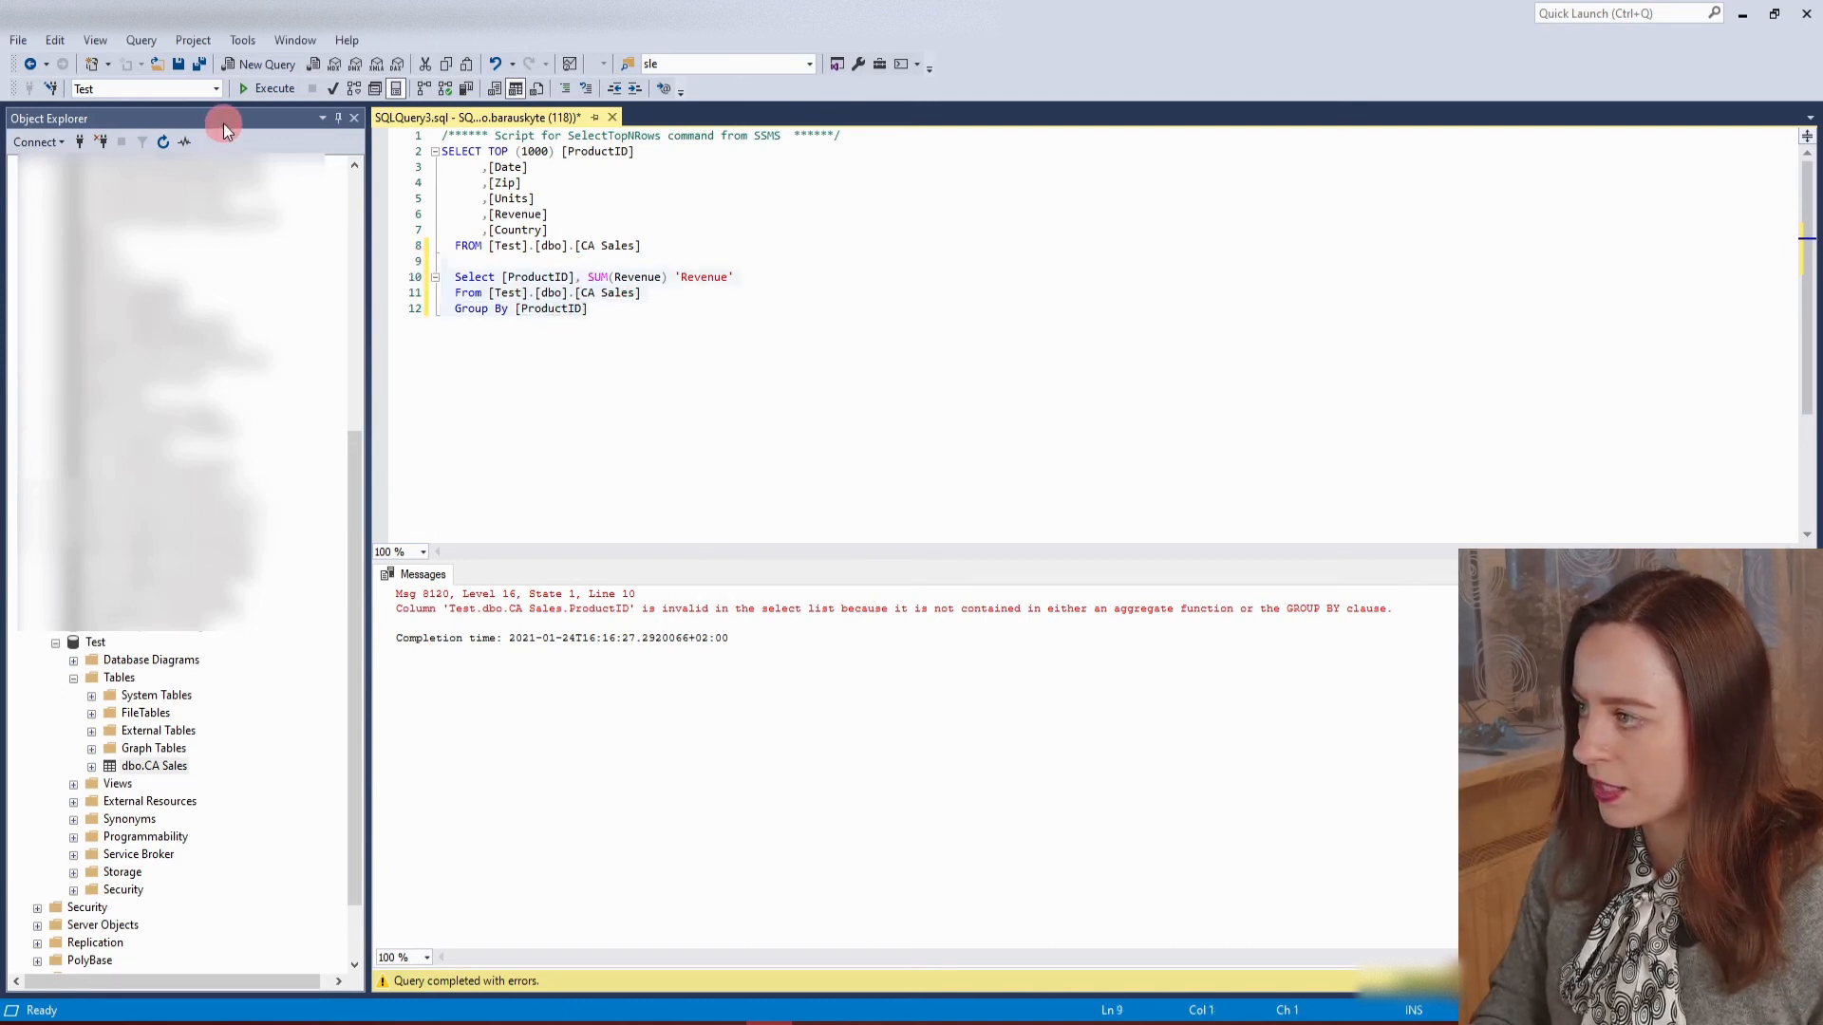
click(253, 91)
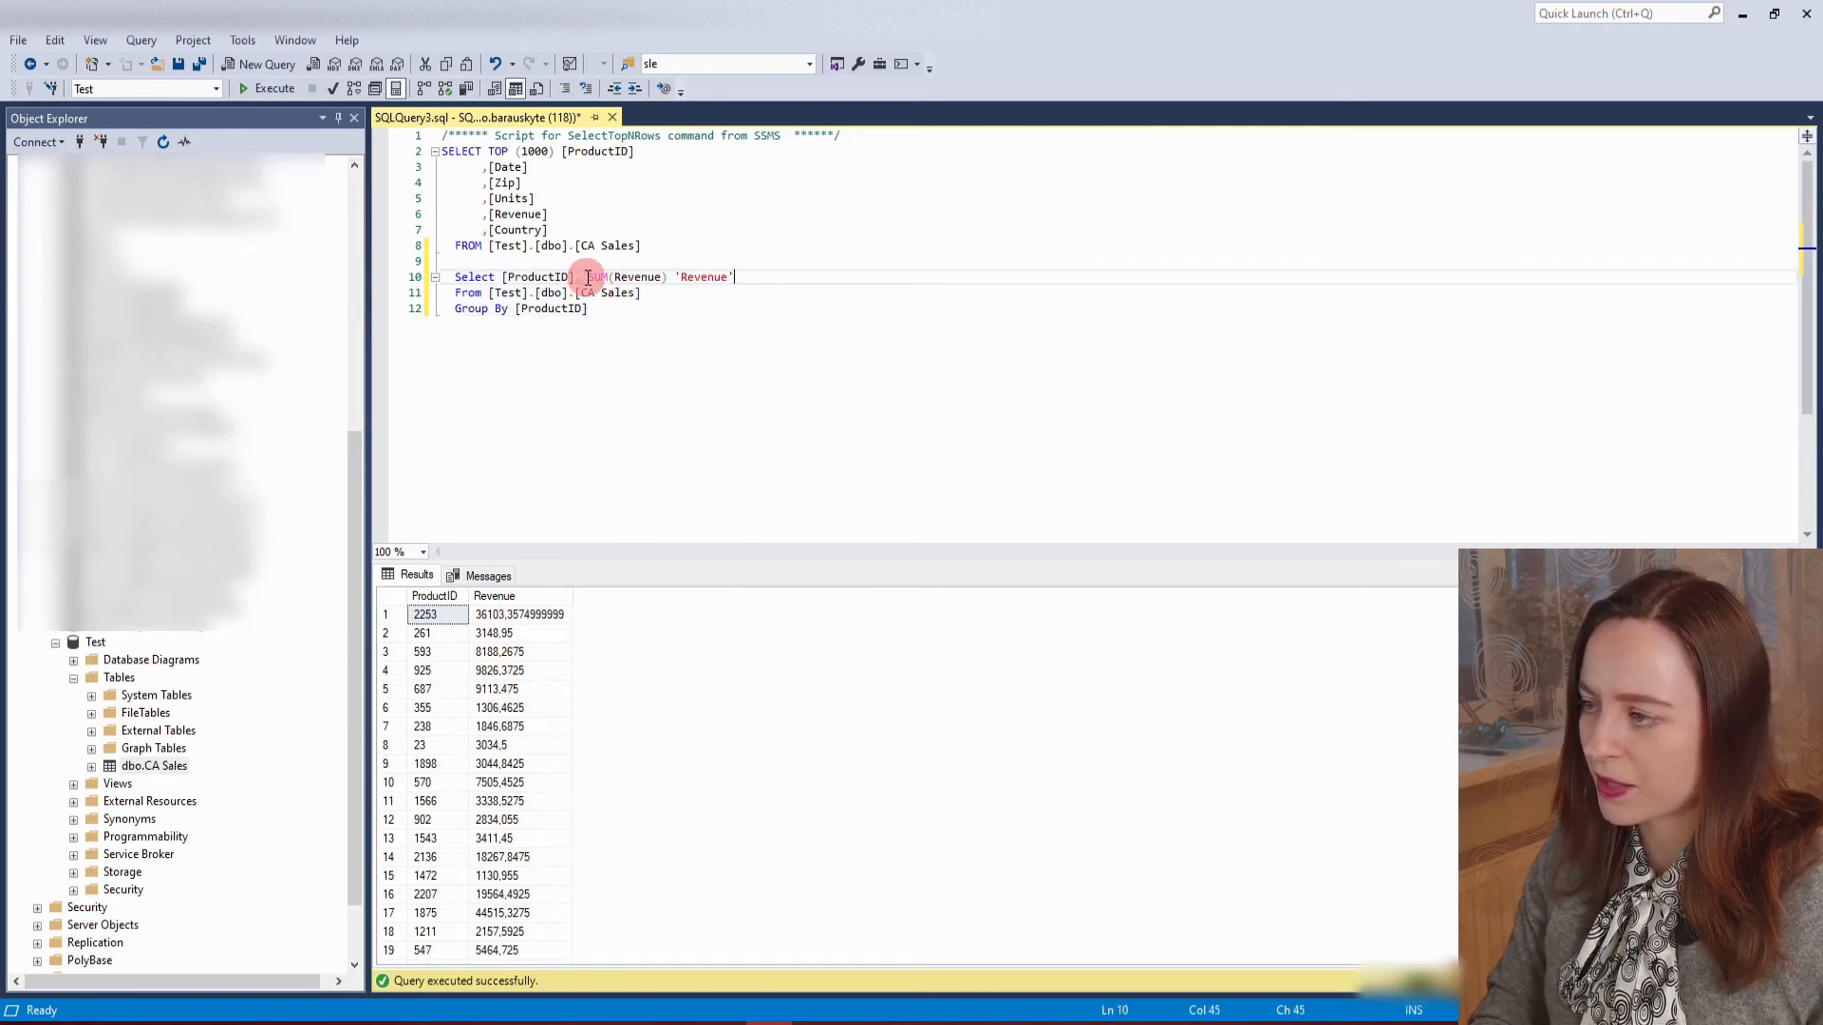
click(657, 271)
click(664, 276)
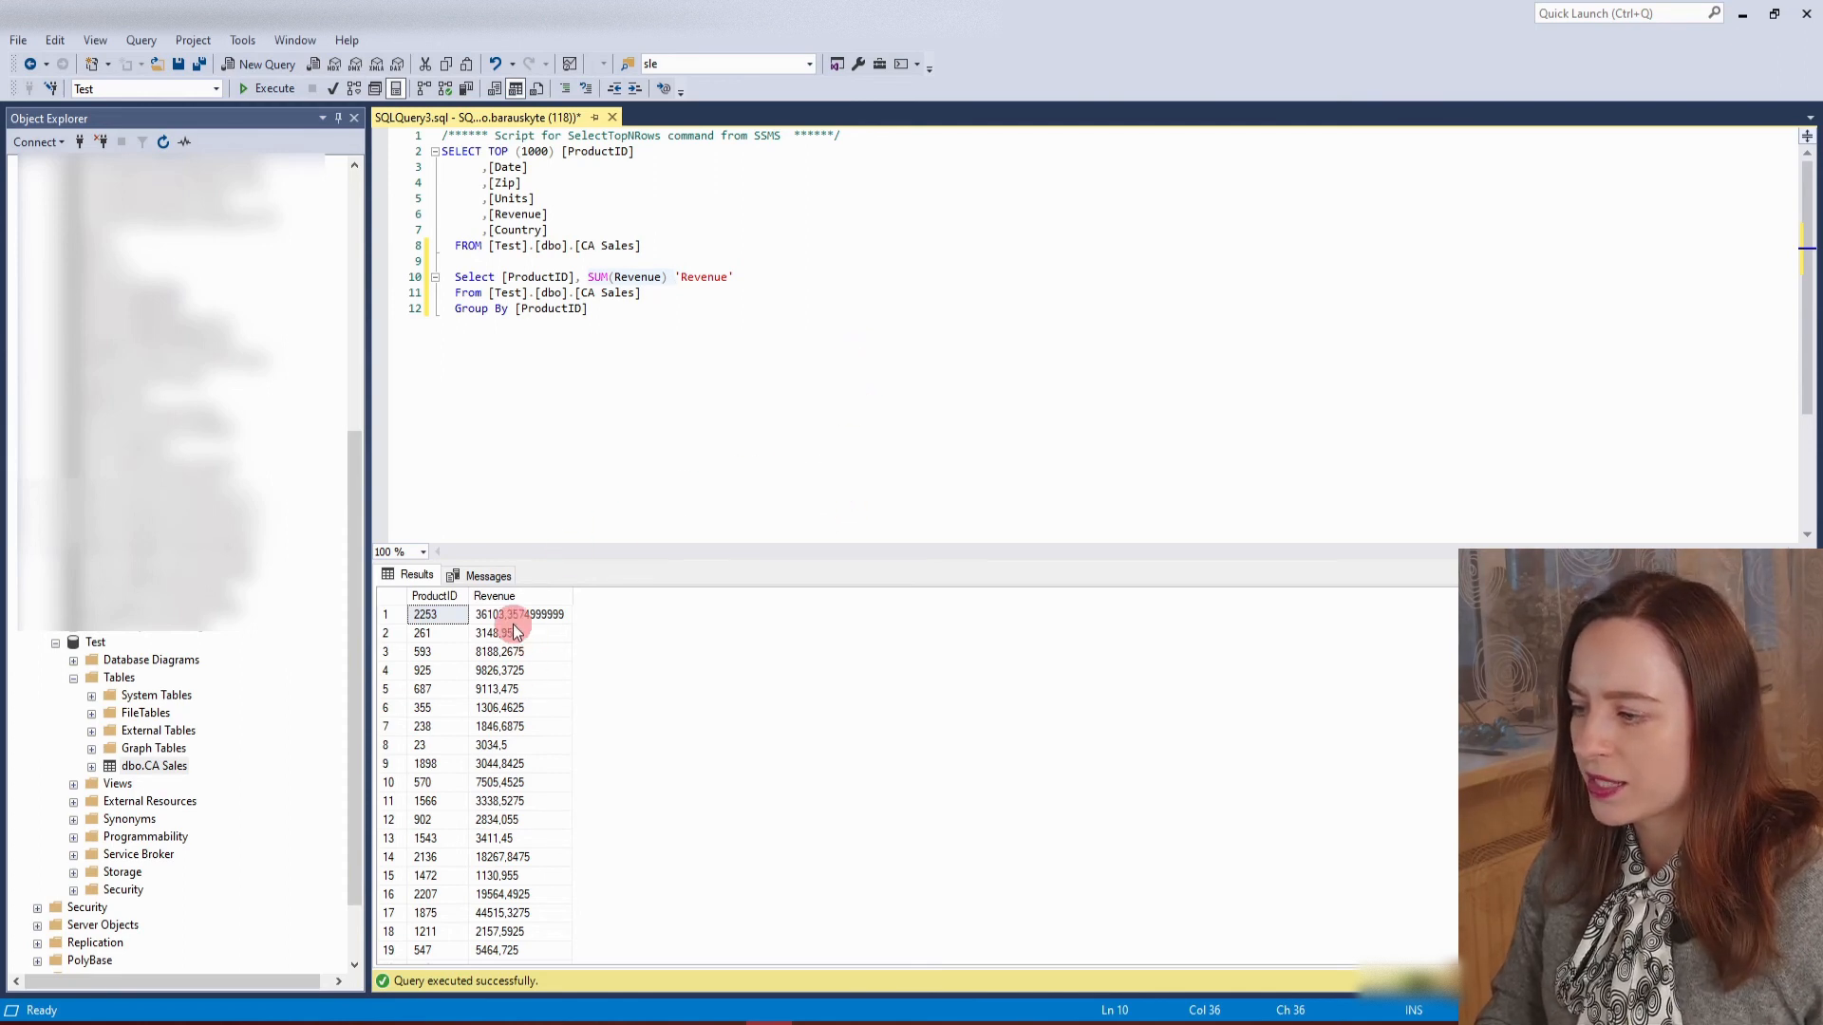
drag(515, 632, 522, 839)
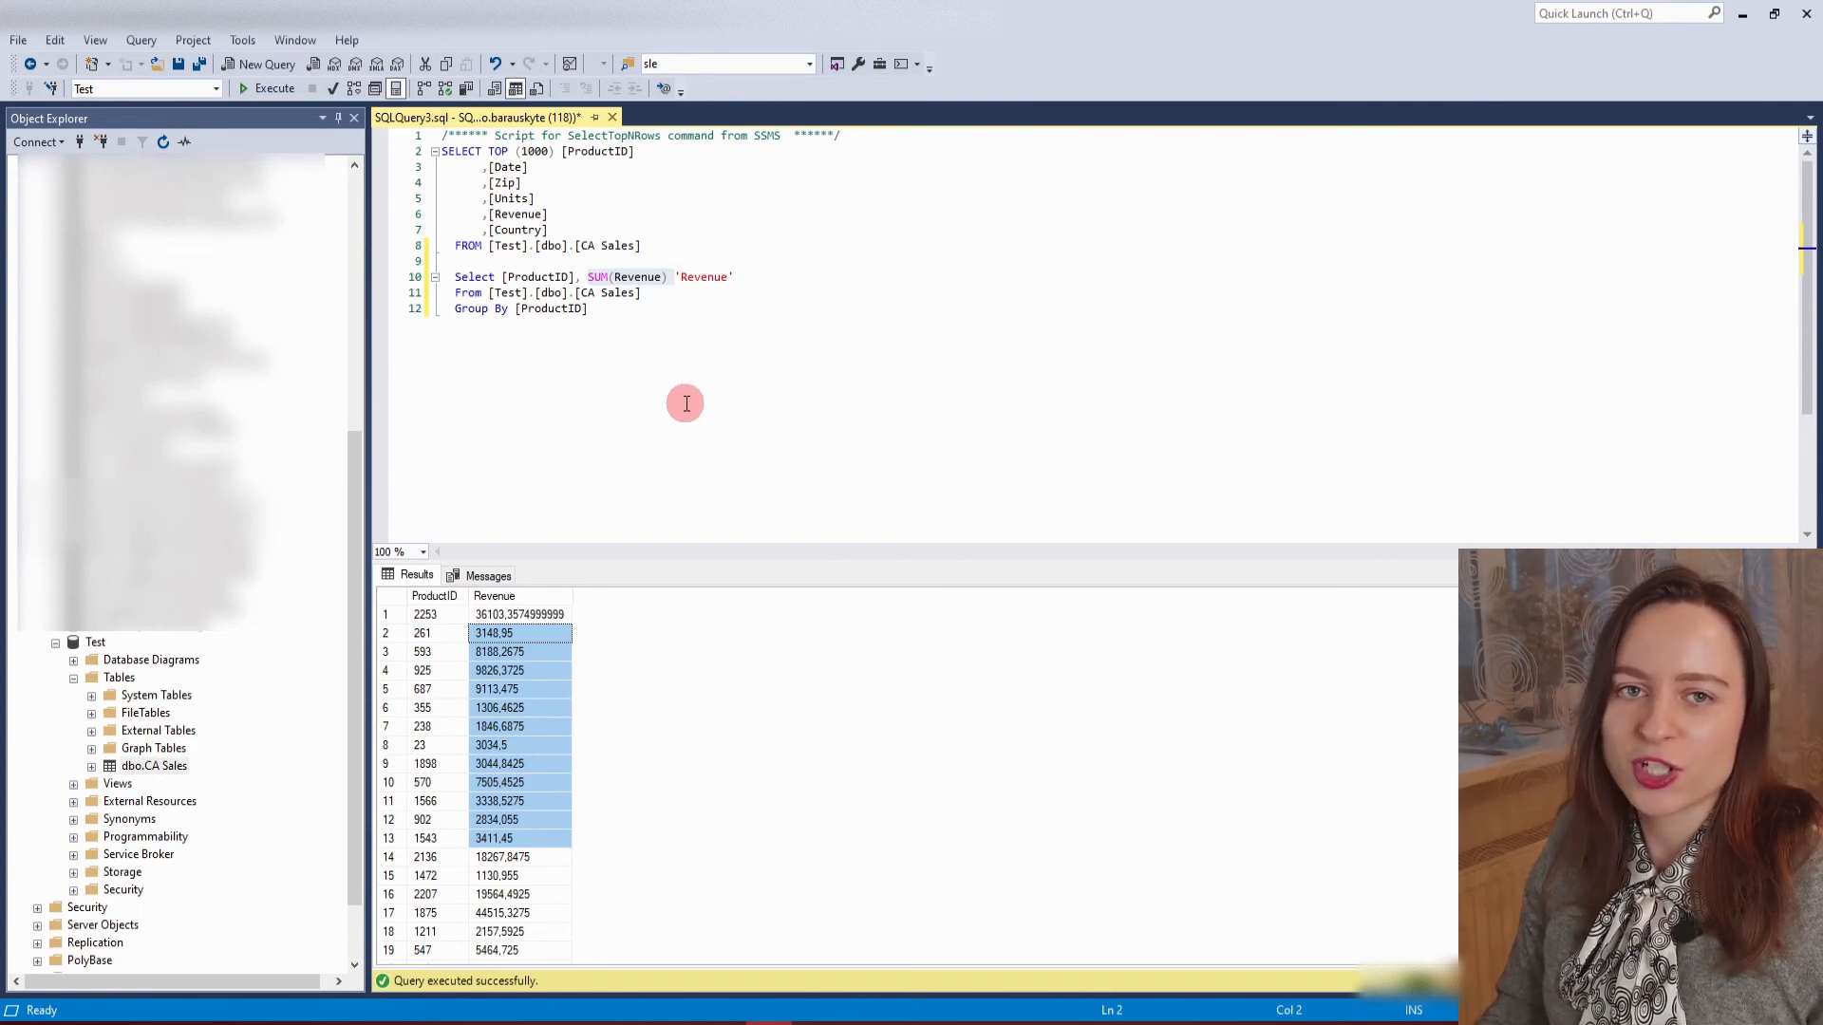
click(603, 306)
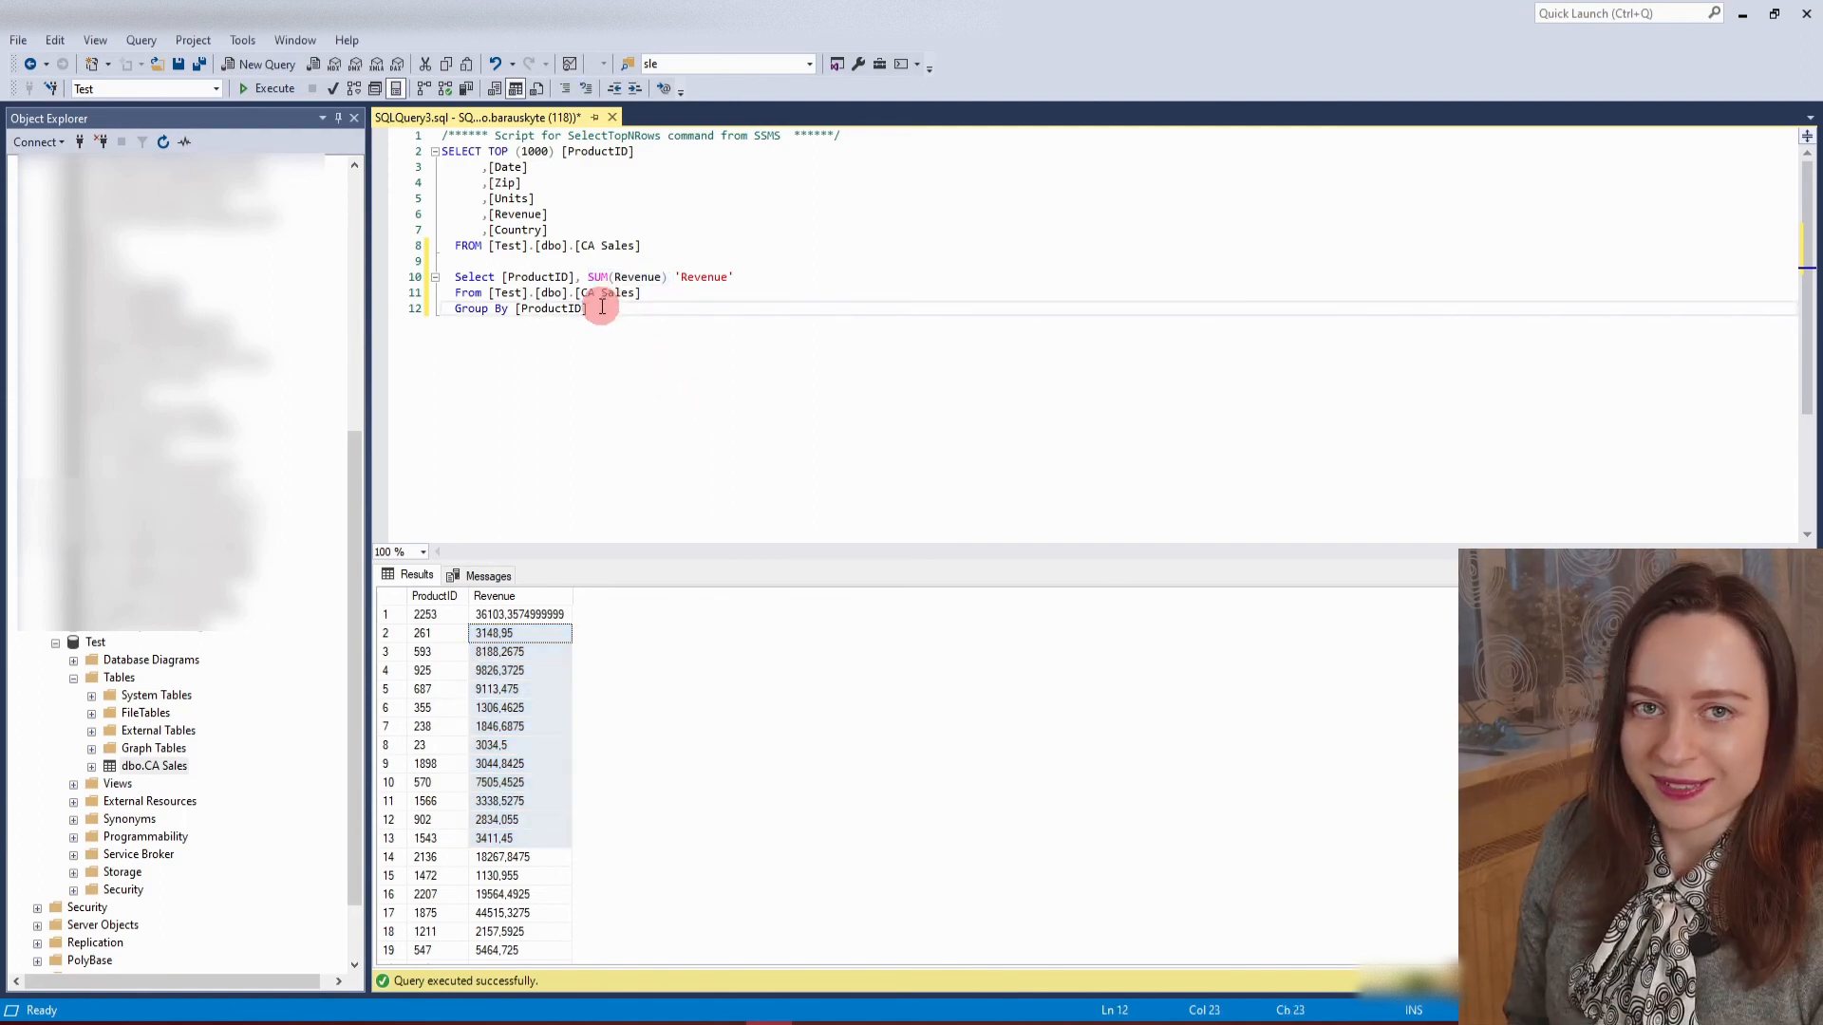